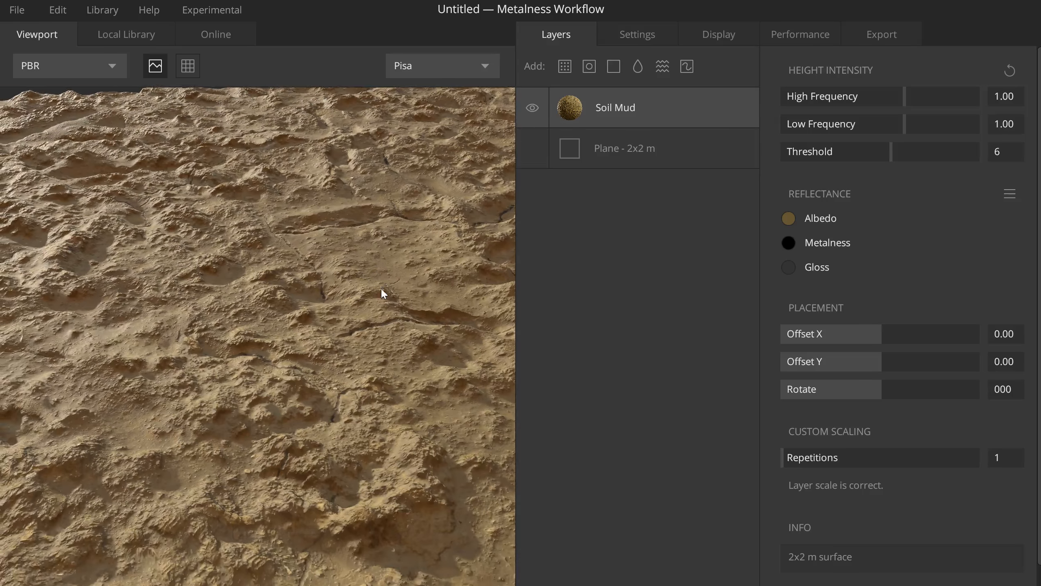
{"action": "left_click", "coordinate": [621, 39]}
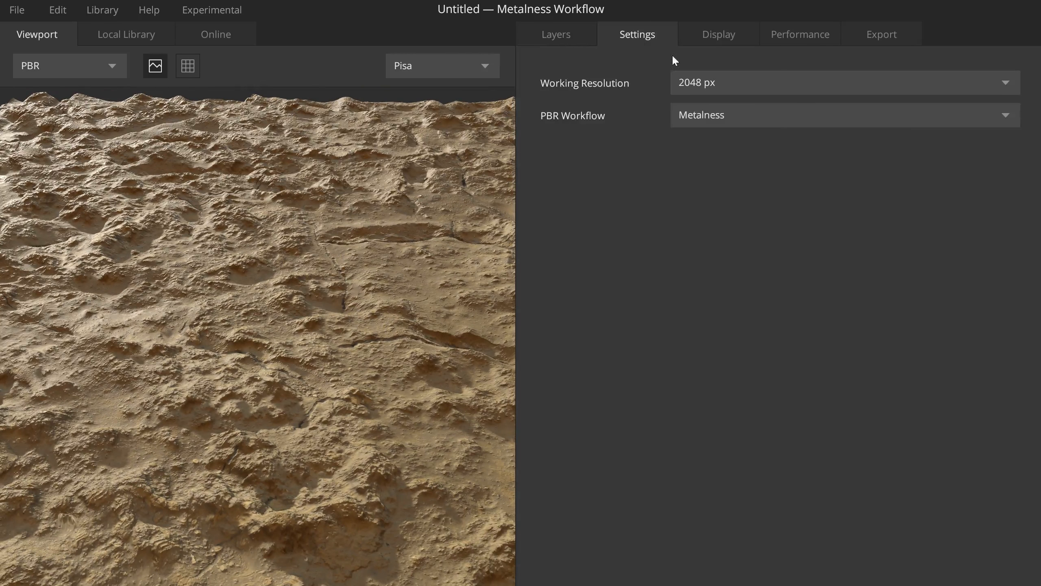
{"action": "left_click", "coordinate": [781, 85]}
{"action": "key", "text": "Escape"}
{"action": "left_click", "coordinate": [565, 34]}
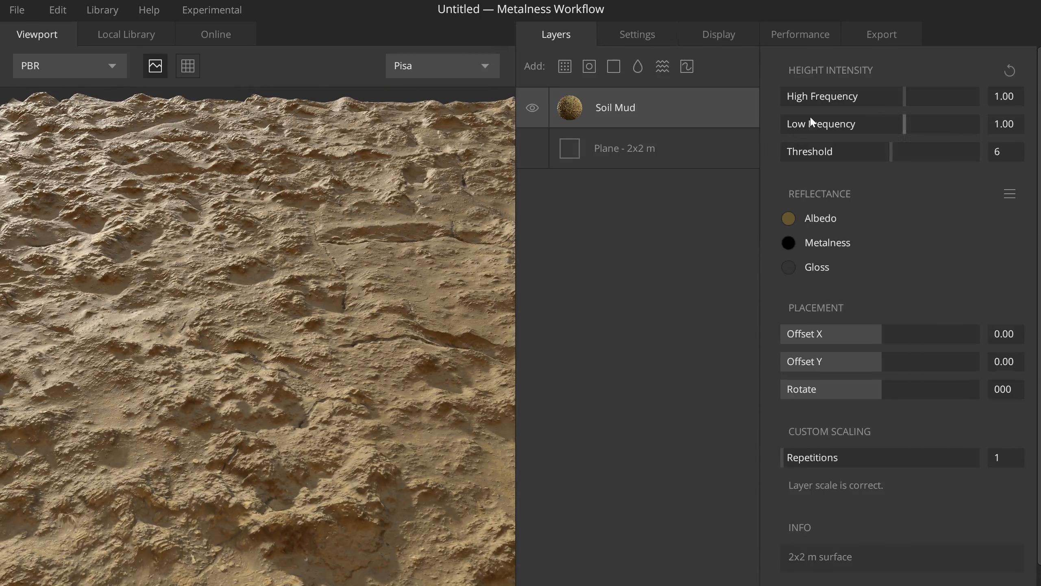
- Set the Soil Mud layer's high frequency to 1.30, low frequency to 0.66, X offset to 0.04 and Y offset to 0.03
{"action": "left_click_drag", "start_coordinate": [903, 98], "coordinate": [898, 153]}
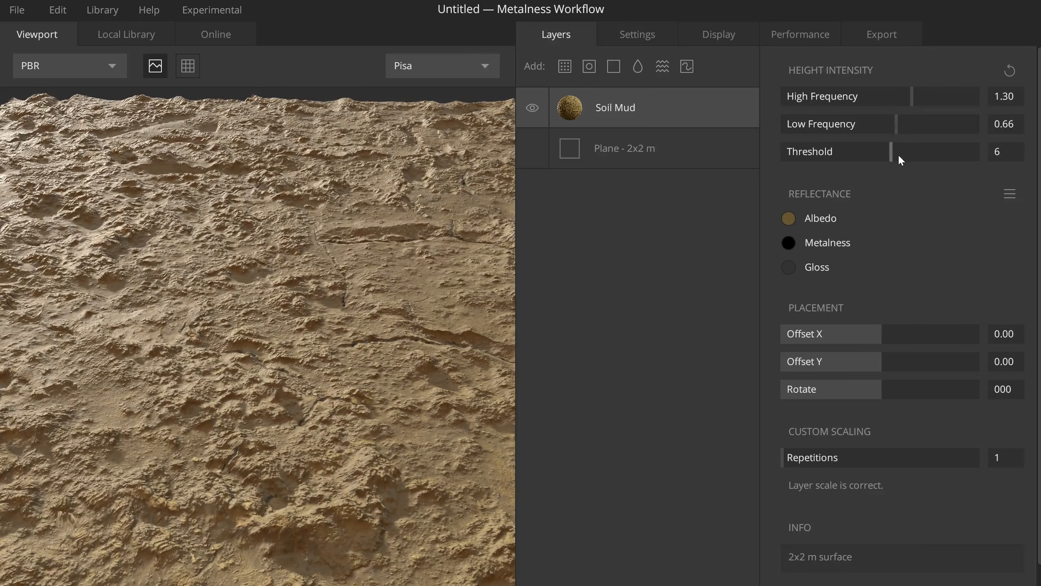
{"action": "mouse_move", "coordinate": [884, 337]}
{"action": "left_mouse_down"}
{"action": "mouse_move", "coordinate": [902, 336]}
{"action": "mouse_move", "coordinate": [888, 336]}
{"action": "left_mouse_up"}
{"action": "left_click_drag", "start_coordinate": [887, 361], "coordinate": [890, 388]}
- Turn on the tiled preview of the mud surface
{"action": "left_click_drag", "start_coordinate": [324, 275], "coordinate": [209, 208]}
{"action": "scroll", "coordinate": [209, 207], "scroll_direction": "down", "scroll_amount": 5}
{"action": "left_click_drag", "start_coordinate": [168, 130], "coordinate": [249, 252]}
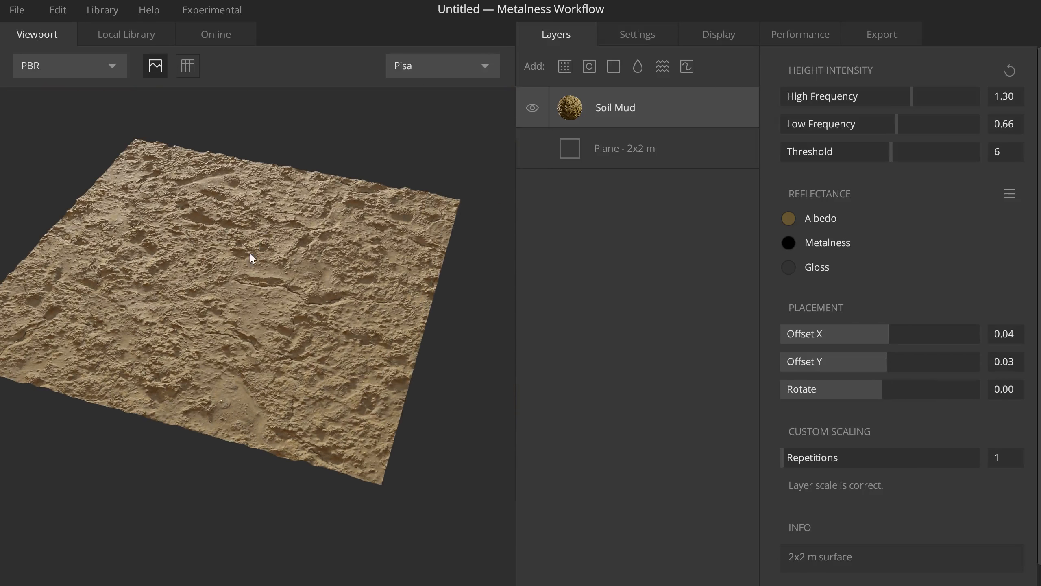
{"action": "left_click", "coordinate": [189, 66]}
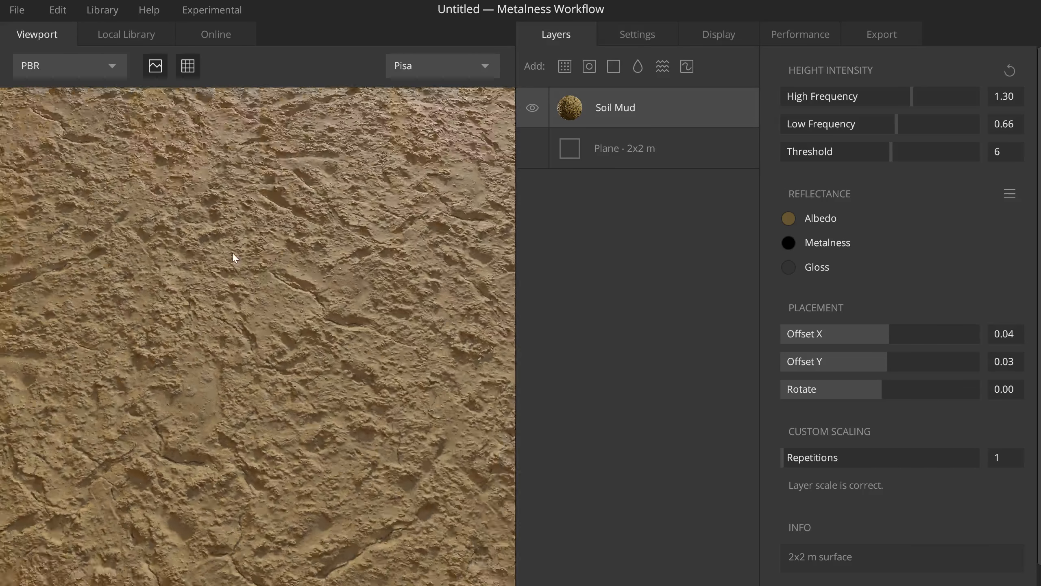
{"action": "left_click_drag", "start_coordinate": [234, 258], "coordinate": [360, 242]}
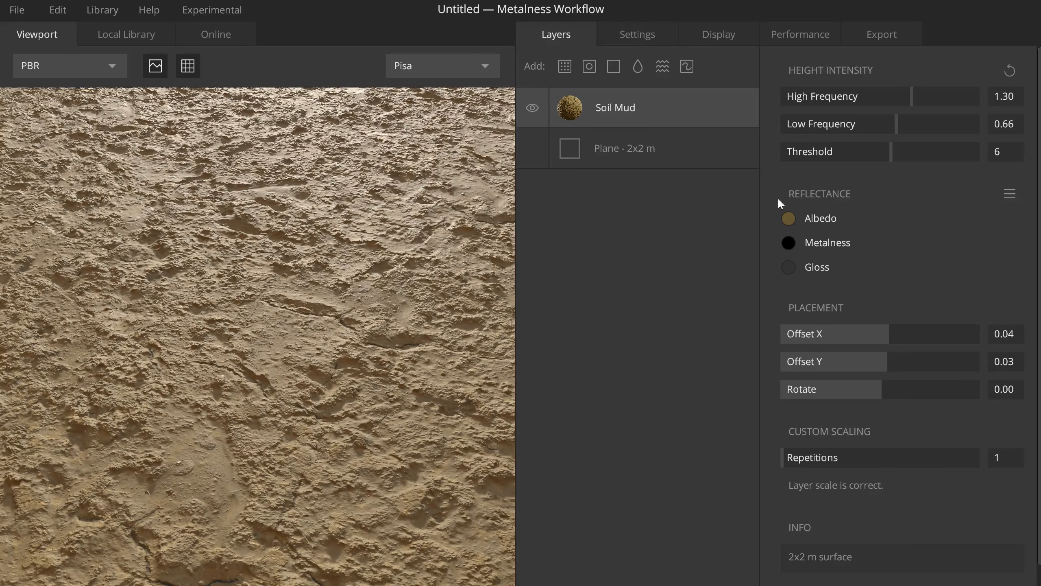
- Darken the Soil Mud layer's albedo colour to 5C4E2A and apply it
{"action": "left_click", "coordinate": [788, 218]}
{"action": "mouse_move", "coordinate": [614, 283]}
{"action": "left_mouse_down"}
{"action": "mouse_move", "coordinate": [620, 288]}
{"action": "mouse_move", "coordinate": [609, 292]}
{"action": "mouse_move", "coordinate": [621, 288]}
{"action": "left_mouse_up"}
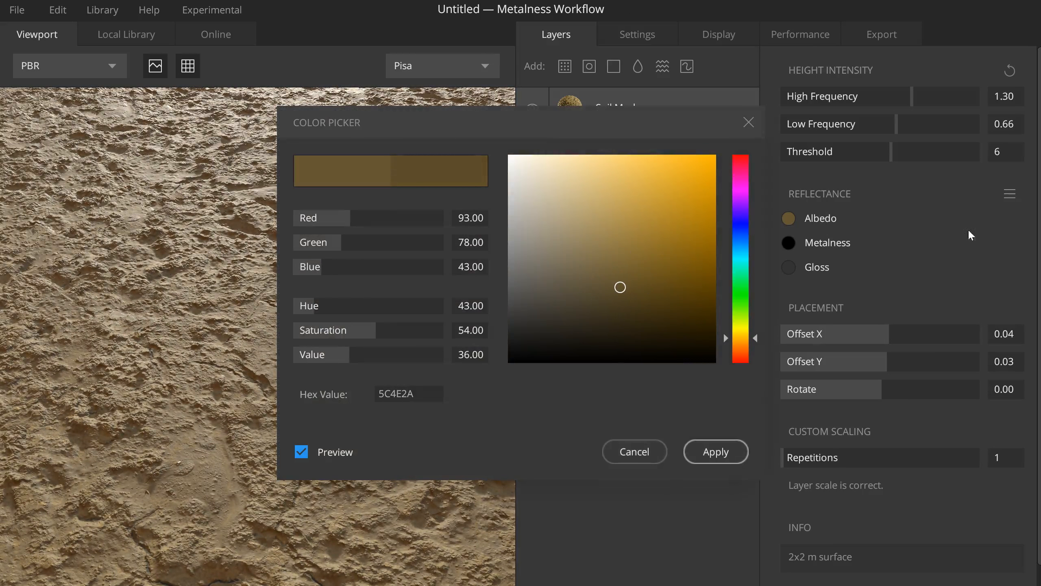
{"action": "left_click", "coordinate": [711, 452]}
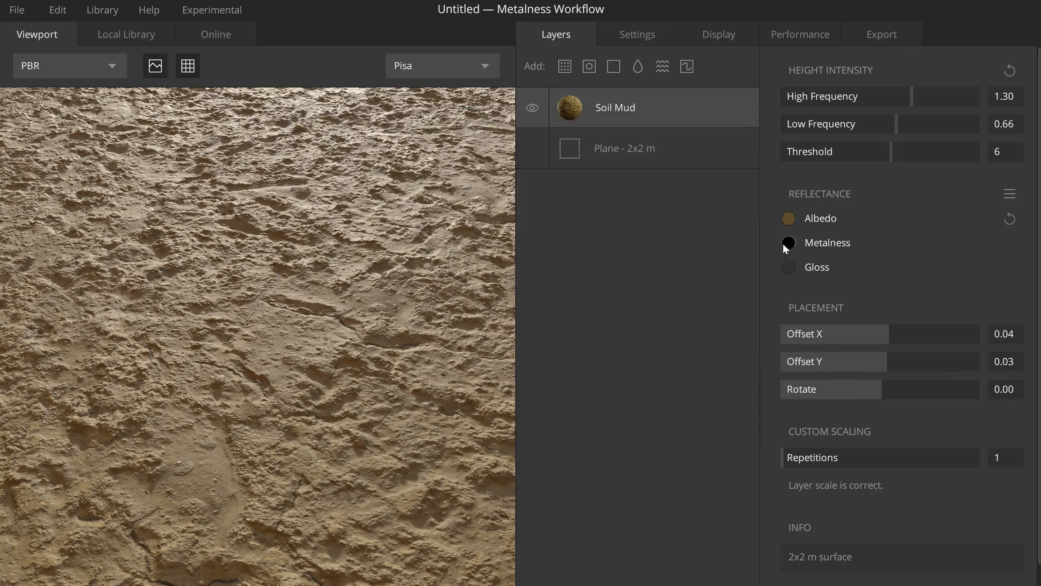
- Set the Soil Mud layer's gloss to the neutral grey 575757 and apply it
{"action": "left_click", "coordinate": [789, 267]}
{"action": "mouse_move", "coordinate": [511, 315]}
{"action": "left_mouse_down"}
{"action": "mouse_move", "coordinate": [495, 273]}
{"action": "mouse_move", "coordinate": [489, 310]}
{"action": "mouse_move", "coordinate": [489, 292]}
{"action": "left_mouse_up"}
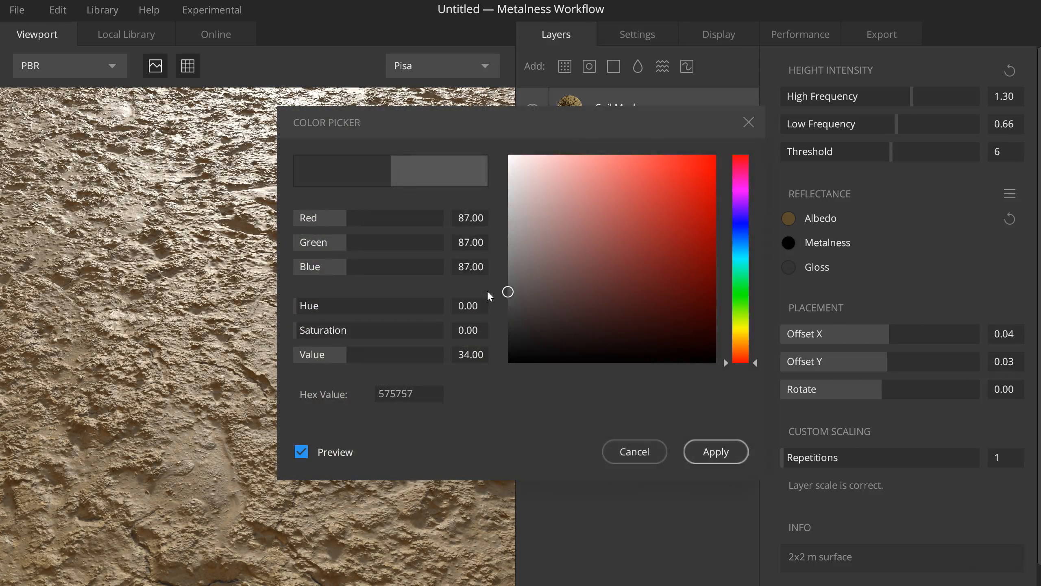
{"action": "left_click", "coordinate": [716, 451]}
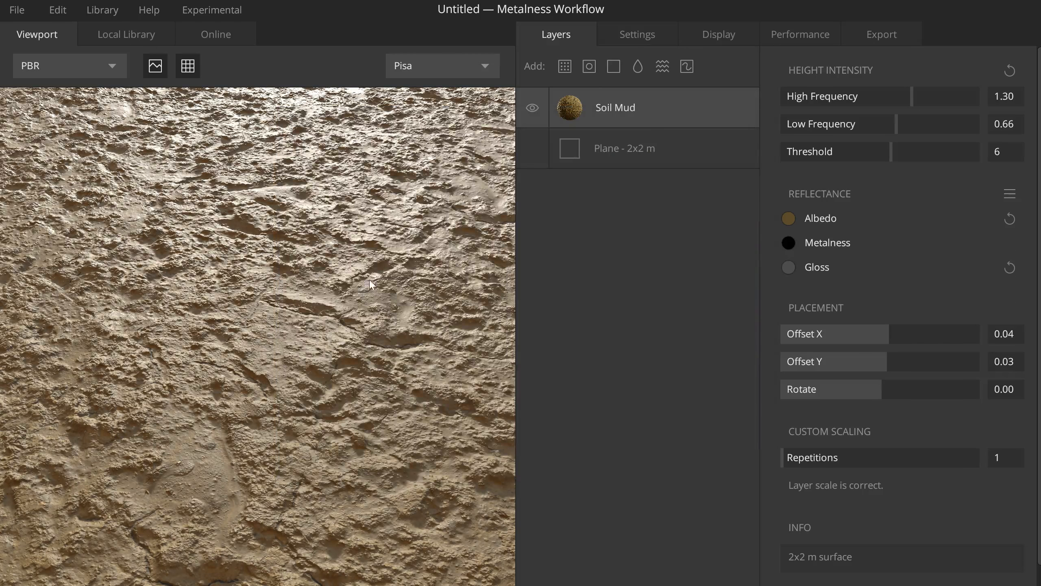
- Set the light rotation in the display settings to 16
{"action": "left_click_drag", "start_coordinate": [263, 450], "coordinate": [363, 332]}
{"action": "left_click", "coordinate": [716, 37]}
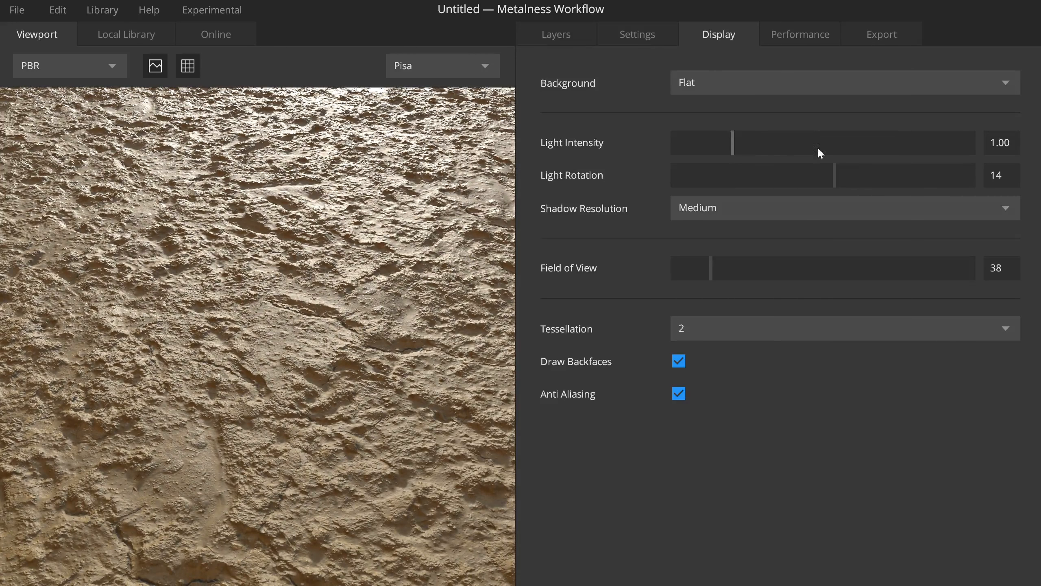
{"action": "mouse_move", "coordinate": [835, 183]}
{"action": "left_mouse_down"}
{"action": "mouse_move", "coordinate": [807, 176]}
{"action": "mouse_move", "coordinate": [853, 184]}
{"action": "mouse_move", "coordinate": [839, 185]}
{"action": "left_mouse_up"}
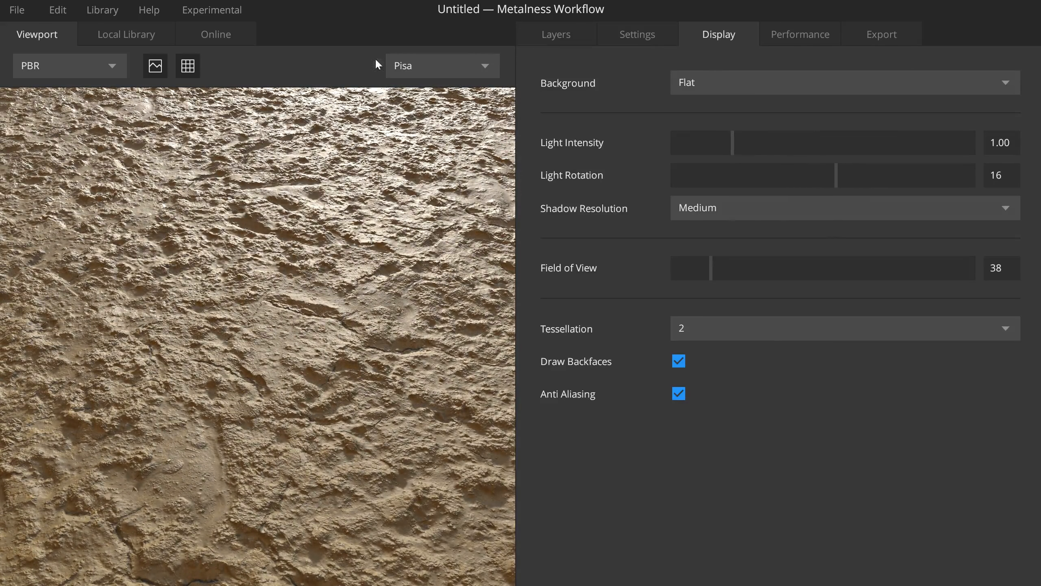
- Preview the mud surface under the Desert, Snow and Studio1 lighting environments and return to Pisa
{"action": "left_click_drag", "start_coordinate": [367, 211], "coordinate": [350, 161]}
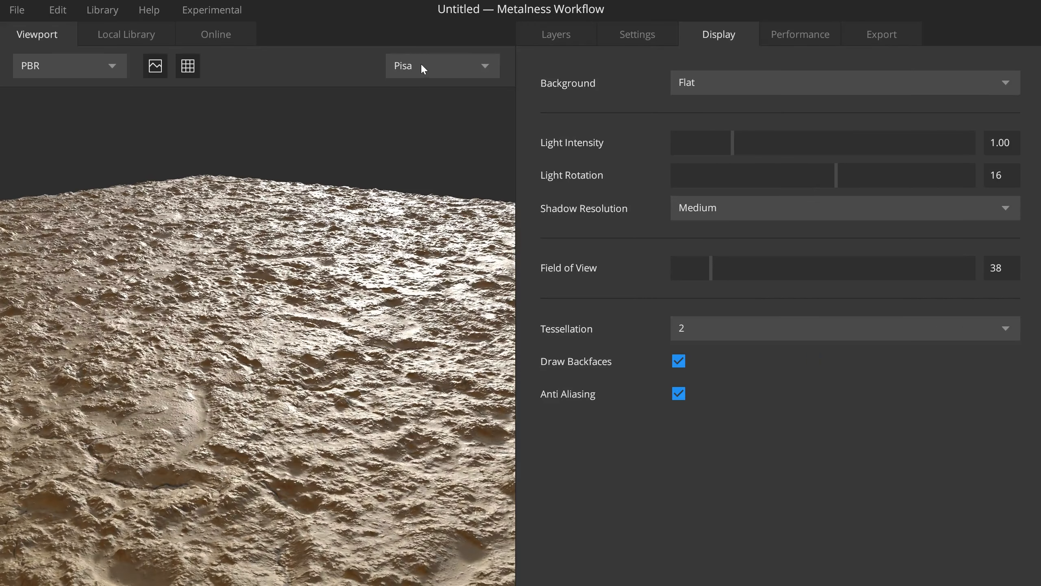
{"action": "left_click", "coordinate": [420, 63]}
{"action": "left_click", "coordinate": [425, 115]}
{"action": "left_click_drag", "start_coordinate": [407, 128], "coordinate": [261, 175]}
{"action": "left_click", "coordinate": [442, 66]}
{"action": "left_click", "coordinate": [424, 141]}
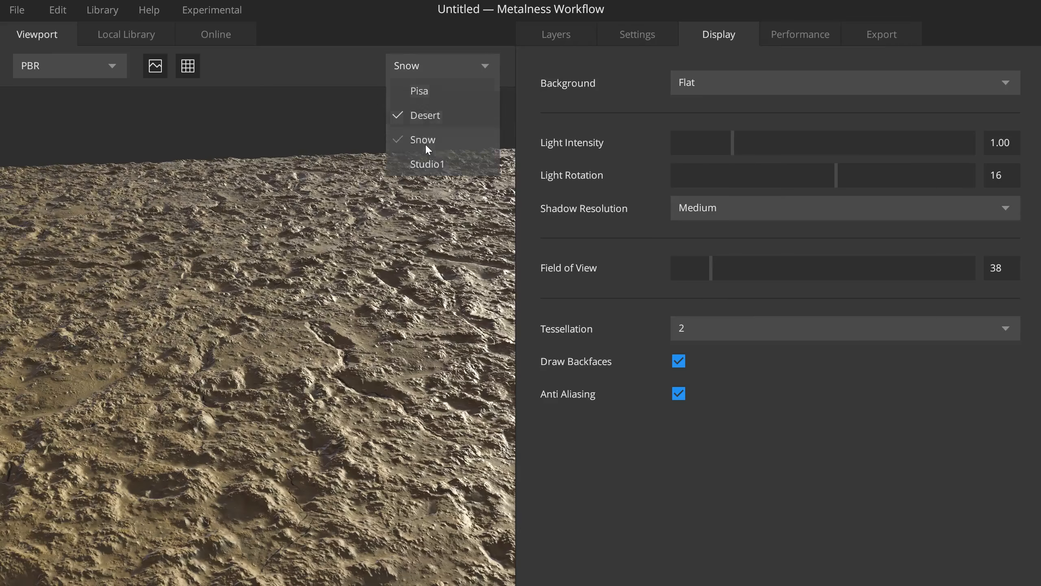
{"action": "left_click_drag", "start_coordinate": [441, 89], "coordinate": [433, 113]}
{"action": "left_click", "coordinate": [425, 70]}
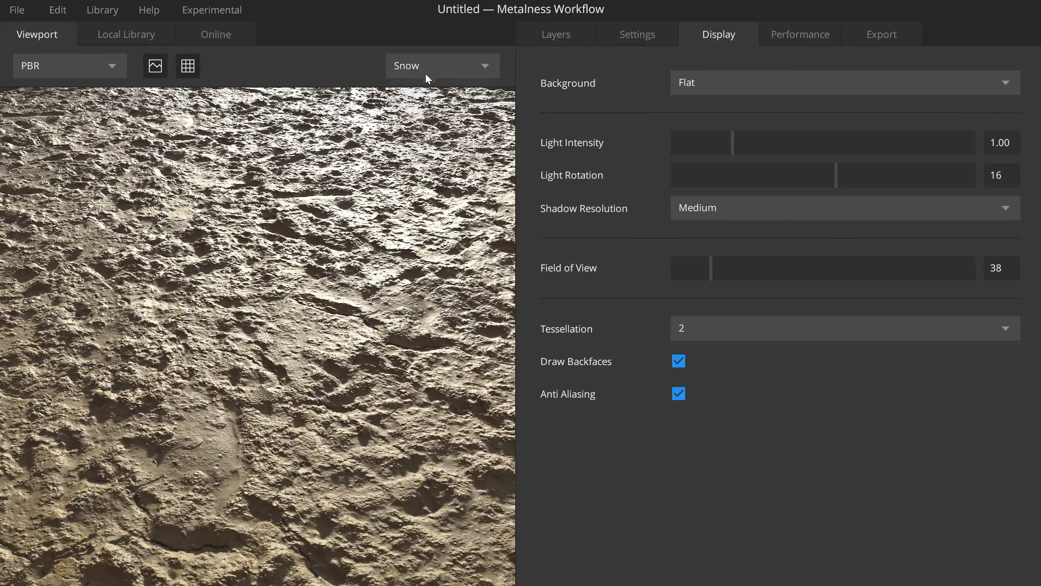
{"action": "left_click", "coordinate": [428, 165]}
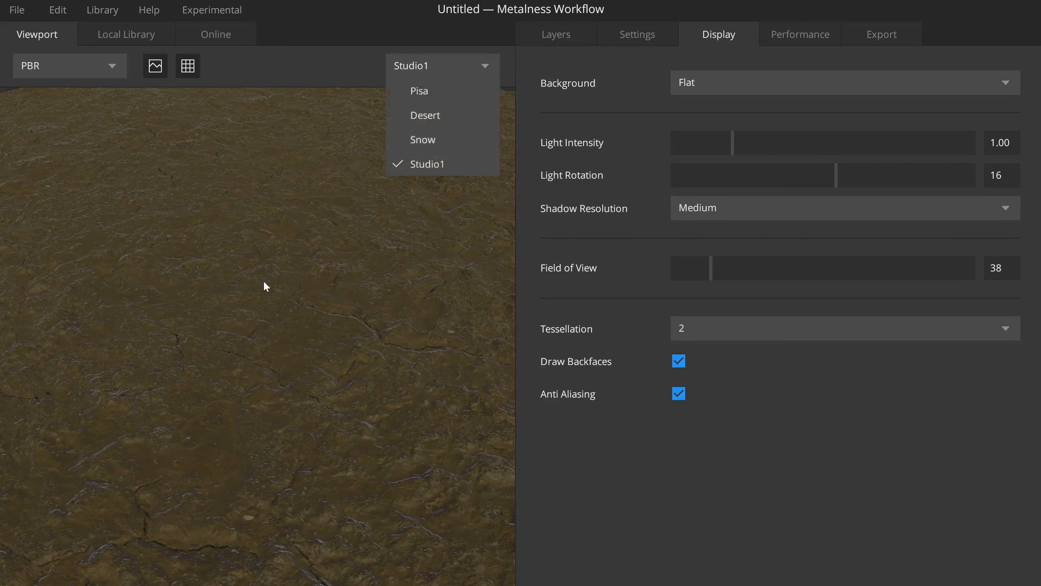
{"action": "left_click", "coordinate": [454, 73]}
{"action": "left_click", "coordinate": [430, 92]}
{"action": "left_click_drag", "start_coordinate": [266, 244], "coordinate": [361, 221]}
- Hide the Soil Mud layer and add a Solid layer with a Paint layer above it
{"action": "left_click", "coordinate": [562, 43]}
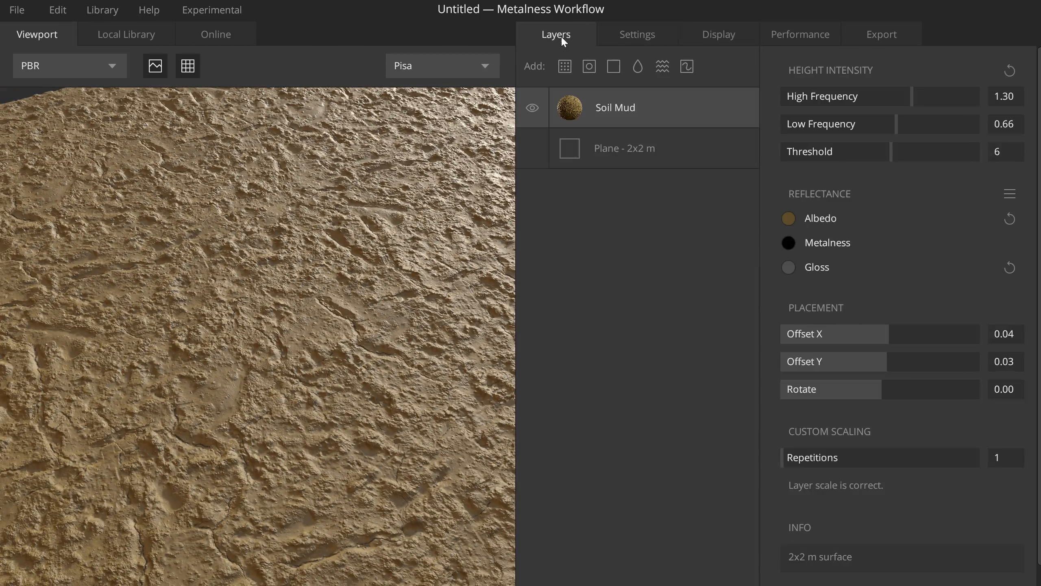
{"action": "left_click", "coordinate": [532, 107]}
{"action": "left_click", "coordinate": [612, 67]}
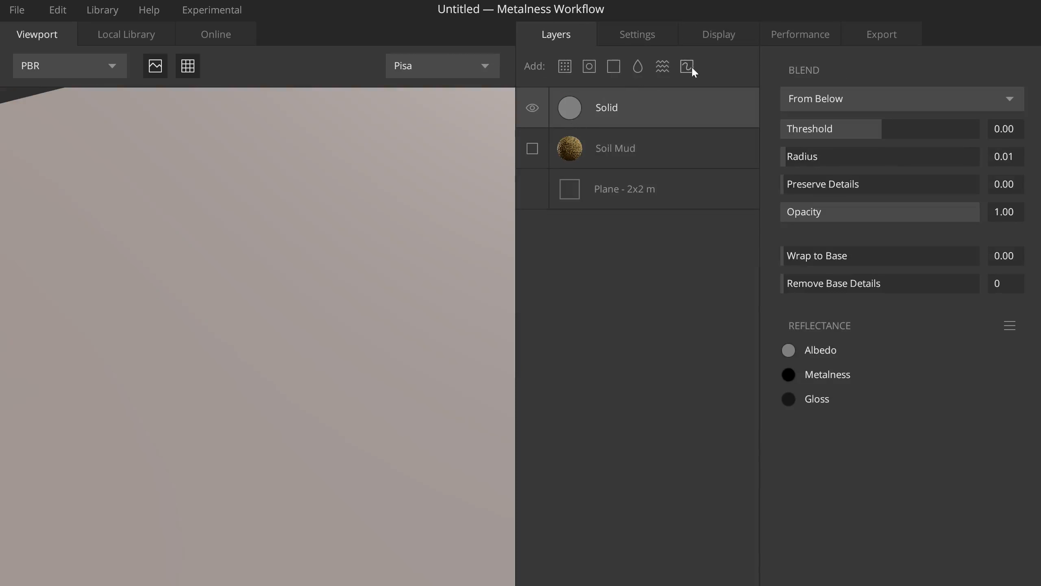
{"action": "left_click", "coordinate": [688, 66]}
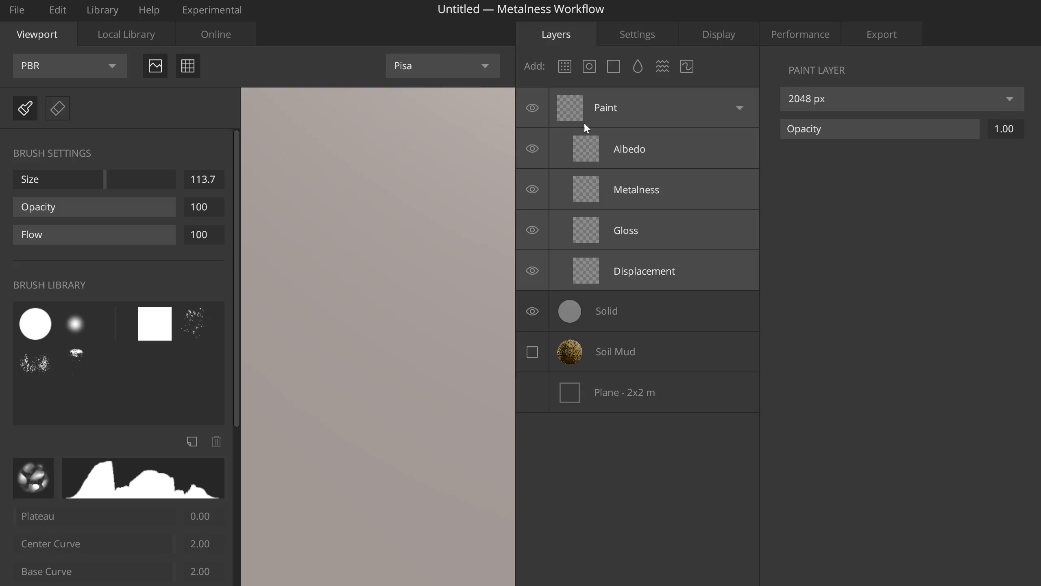
- Paint clusters of raised rocks across the blank surface with the rock-shaped brush at size 113.7
{"action": "left_click", "coordinate": [355, 220]}
{"action": "mouse_move", "coordinate": [421, 313]}
{"action": "left_mouse_down", "text": "alt"}
{"action": "mouse_move", "coordinate": [353, 298]}
{"action": "mouse_move", "coordinate": [358, 225]}
{"action": "mouse_move", "coordinate": [409, 219]}
{"action": "mouse_move", "coordinate": [411, 173]}
{"action": "mouse_move", "coordinate": [440, 210]}
{"action": "mouse_move", "coordinate": [402, 214]}
{"action": "mouse_move", "coordinate": [397, 253]}
{"action": "left_mouse_up", "text": "alt"}
{"action": "mouse_move", "coordinate": [321, 287]}
{"action": "left_mouse_down", "text": "alt"}
{"action": "mouse_move", "coordinate": [328, 273]}
{"action": "mouse_move", "coordinate": [372, 400]}
{"action": "mouse_move", "coordinate": [344, 297]}
{"action": "mouse_move", "coordinate": [356, 303]}
{"action": "left_mouse_up", "text": "alt"}
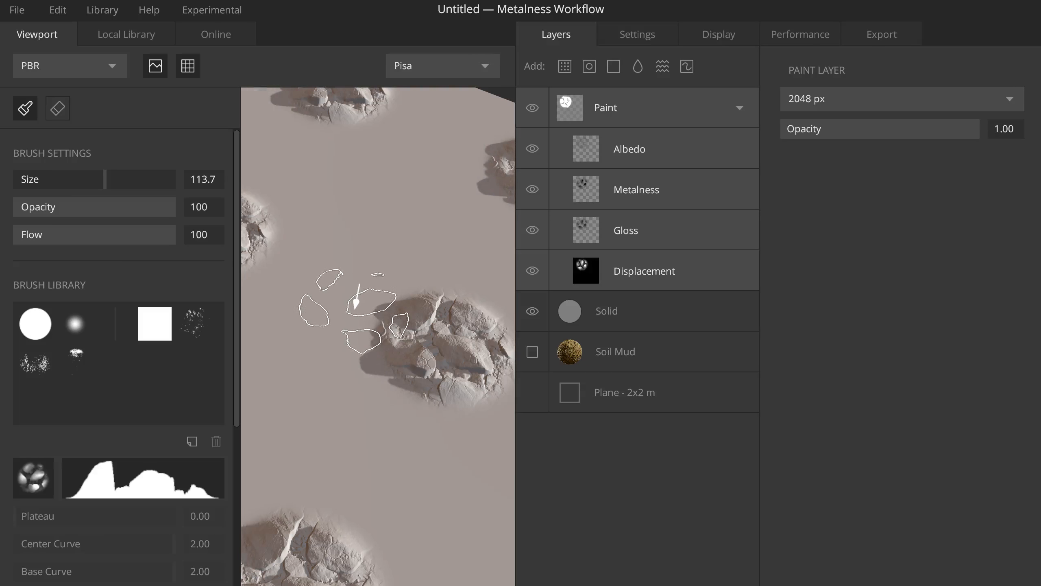
{"action": "left_click", "coordinate": [356, 304]}
{"action": "mouse_move", "coordinate": [402, 373]}
{"action": "left_mouse_down", "text": "alt"}
{"action": "mouse_move", "coordinate": [372, 289]}
{"action": "mouse_move", "coordinate": [375, 318]}
{"action": "left_mouse_up", "text": "alt"}
{"action": "left_click", "coordinate": [390, 325]}
{"action": "left_click", "coordinate": [459, 402]}
{"action": "mouse_move", "coordinate": [438, 417]}
{"action": "left_mouse_down", "text": "alt"}
{"action": "mouse_move", "coordinate": [390, 379]}
{"action": "mouse_move", "coordinate": [402, 324]}
{"action": "left_mouse_up", "text": "alt"}
{"action": "left_click", "coordinate": [379, 348]}
- Paint more rocks into the gaps between the clusters at smaller brush sizes of 85.8, 50.8 and 58.9
{"action": "scroll", "coordinate": [410, 362], "scroll_direction": "down", "scroll_amount": 2}
{"action": "middle_click_drag", "start_coordinate": [440, 352], "coordinate": [351, 313], "text": "alt"}
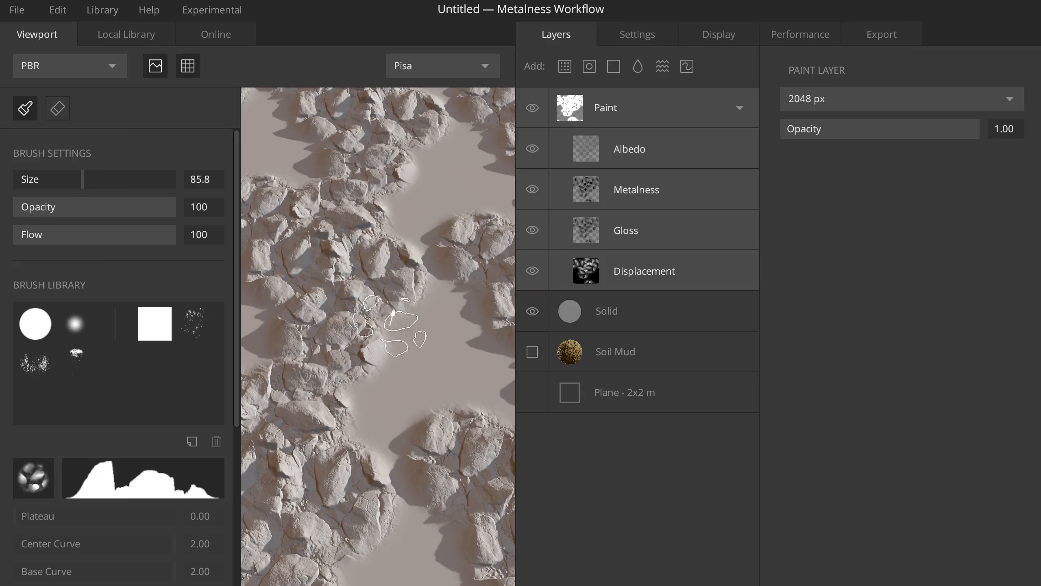
{"action": "left_click", "coordinate": [385, 325]}
{"action": "left_click", "coordinate": [392, 230]}
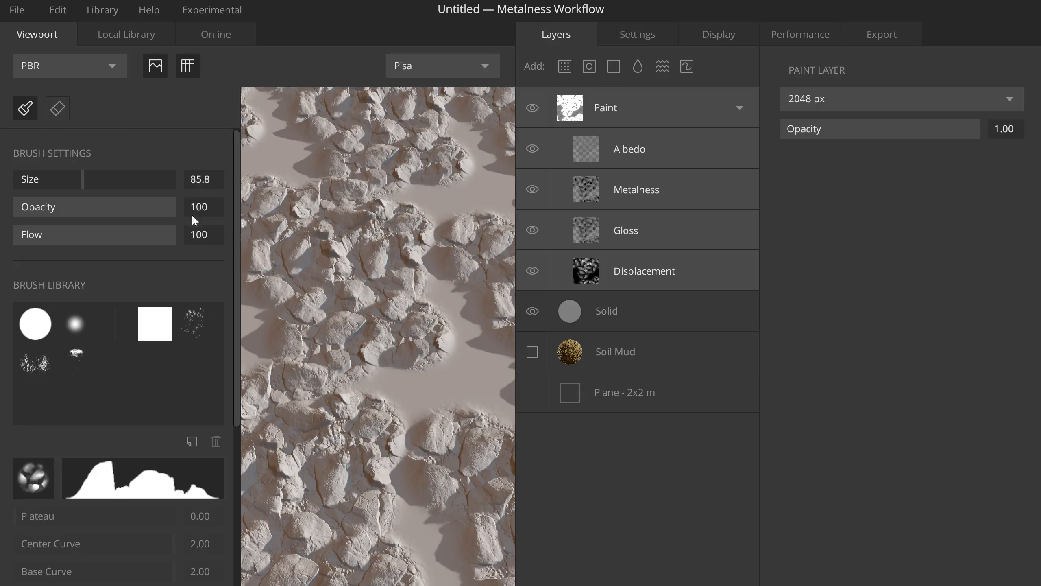
{"action": "left_click_drag", "start_coordinate": [442, 355], "coordinate": [413, 331], "text": "alt"}
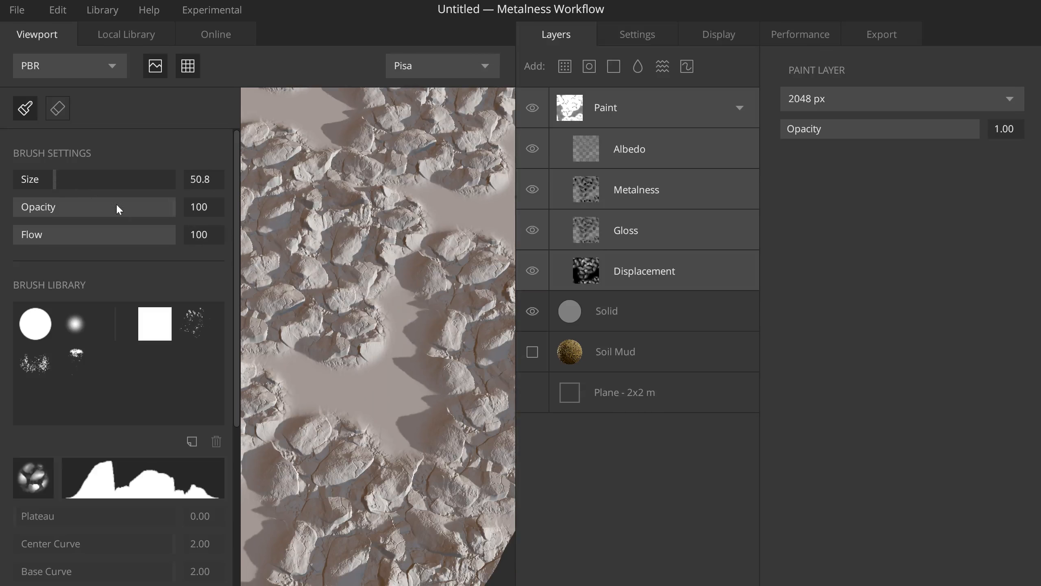
{"action": "left_click", "coordinate": [327, 375]}
{"action": "left_click", "coordinate": [187, 66]}
{"action": "left_click", "coordinate": [187, 67]}
{"action": "middle_click_drag", "start_coordinate": [318, 204], "coordinate": [396, 295], "text": "alt"}
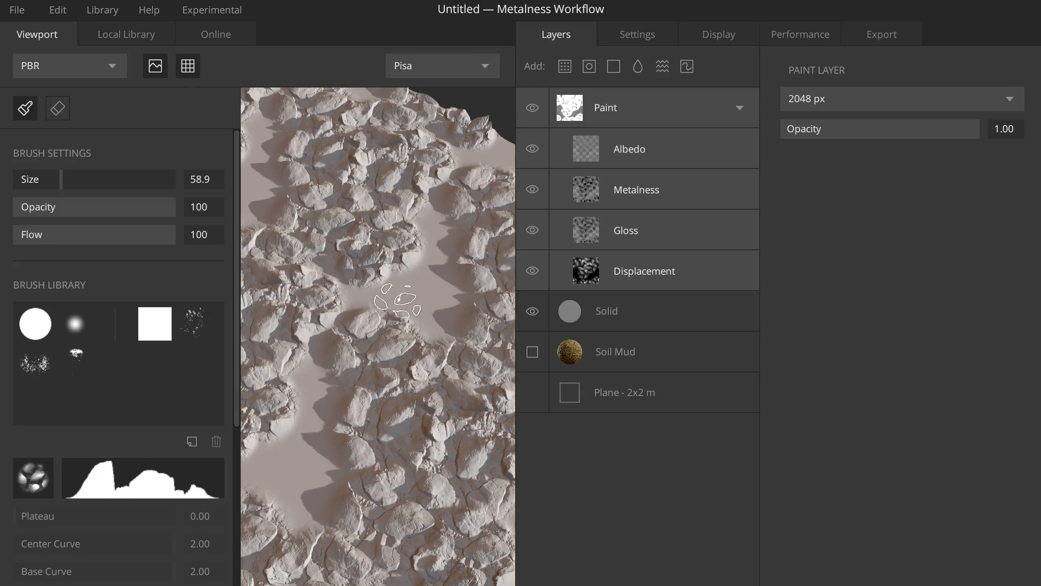
{"action": "left_click", "coordinate": [370, 293]}
- Set the brush size to 103.0 and its flow and opacity to 67, and paint rocks over the remaining bare areas
{"action": "left_click_drag", "start_coordinate": [67, 185], "coordinate": [97, 181]}
{"action": "left_click", "coordinate": [122, 236]}
{"action": "left_click", "coordinate": [122, 207]}
{"action": "left_click", "coordinate": [300, 481]}
{"action": "left_click", "coordinate": [309, 382]}
{"action": "left_click", "coordinate": [314, 454]}
{"action": "mouse_move", "coordinate": [370, 353]}
{"action": "left_mouse_down", "text": "alt"}
{"action": "mouse_move", "coordinate": [293, 299]}
{"action": "mouse_move", "coordinate": [283, 267]}
{"action": "left_mouse_up", "text": "alt"}
{"action": "left_click", "coordinate": [392, 349]}
{"action": "left_click", "coordinate": [404, 346]}
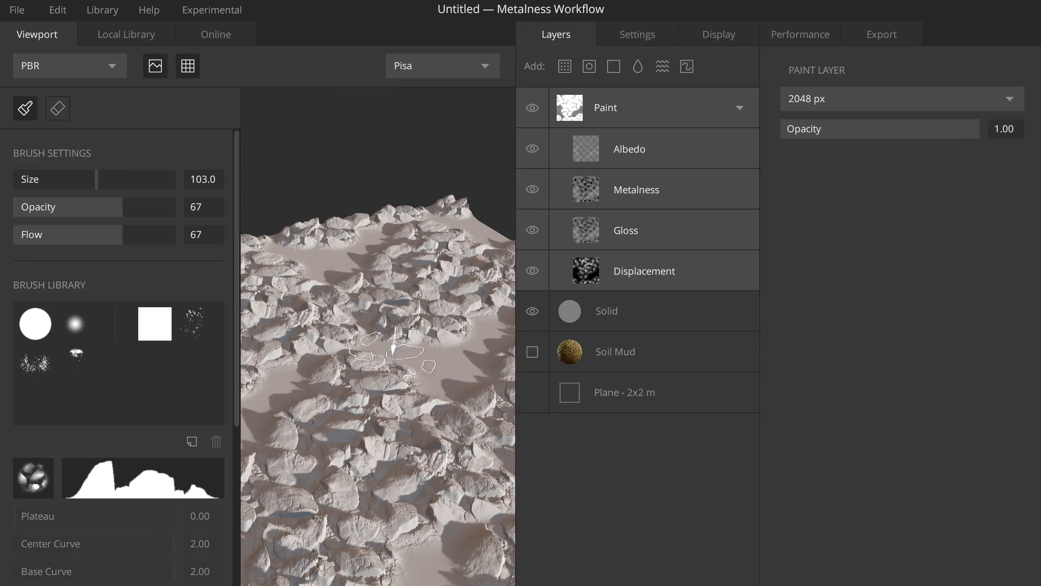
{"action": "left_click_drag", "start_coordinate": [390, 308], "coordinate": [396, 364], "text": "alt"}
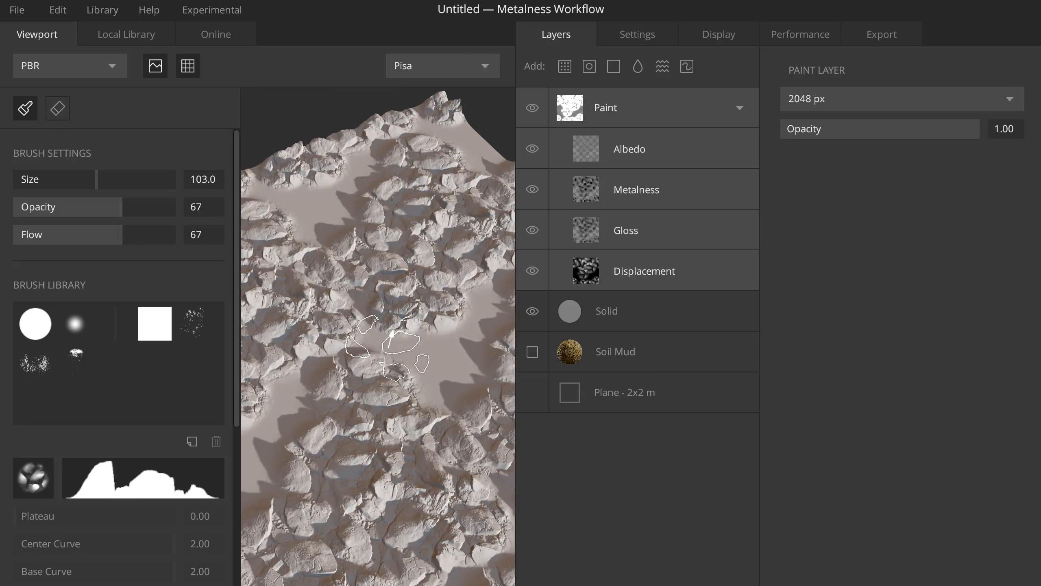
{"action": "left_click", "coordinate": [393, 333]}
{"action": "mouse_move", "coordinate": [430, 394]}
{"action": "left_mouse_down"}
{"action": "mouse_move", "coordinate": [456, 356]}
{"action": "mouse_move", "coordinate": [451, 344]}
{"action": "mouse_move", "coordinate": [363, 306]}
{"action": "left_mouse_up"}
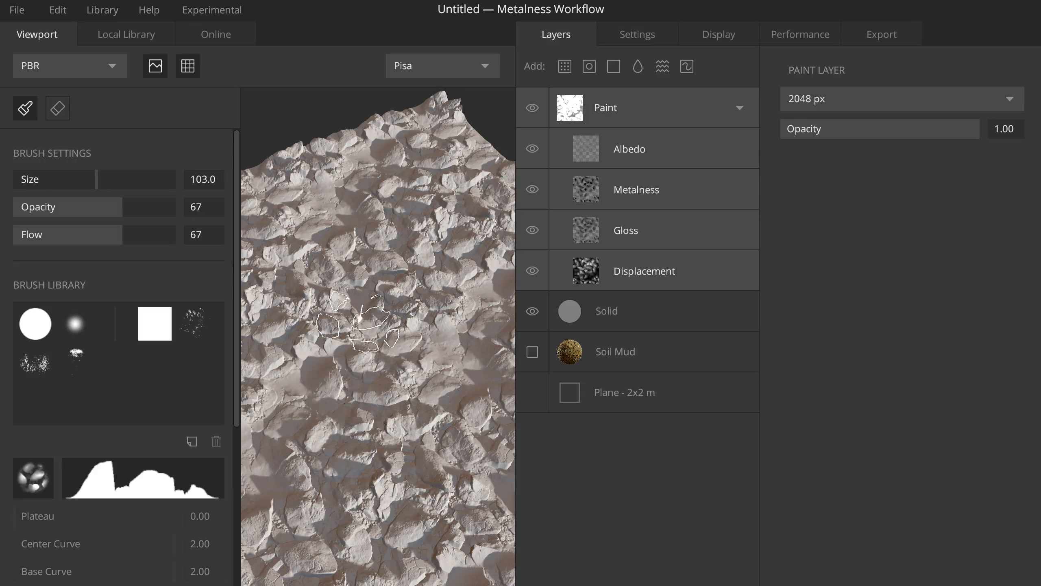
- Examine the painted rock surface from far away, close up and at a low angle
{"action": "scroll", "coordinate": [361, 319], "scroll_direction": "down", "scroll_amount": 2}
{"action": "scroll", "coordinate": [367, 337], "scroll_direction": "down", "scroll_amount": 5}
{"action": "scroll", "coordinate": [371, 346], "scroll_direction": "up", "scroll_amount": 6}
{"action": "left_click_drag", "start_coordinate": [447, 339], "coordinate": [418, 327], "text": "alt"}
{"action": "scroll", "coordinate": [389, 324], "scroll_direction": "up", "scroll_amount": 4}
{"action": "scroll", "coordinate": [383, 355], "scroll_direction": "down", "scroll_amount": 2}
{"action": "scroll", "coordinate": [404, 382], "scroll_direction": "up", "scroll_amount": 3}
{"action": "middle_click_drag", "start_coordinate": [425, 413], "coordinate": [360, 284], "text": "alt"}
{"action": "left_click_drag", "start_coordinate": [360, 284], "coordinate": [410, 241], "text": "alt"}
{"action": "scroll", "coordinate": [374, 259], "scroll_direction": "up", "scroll_amount": 2}
{"action": "scroll", "coordinate": [376, 251], "scroll_direction": "down", "scroll_amount": 3}
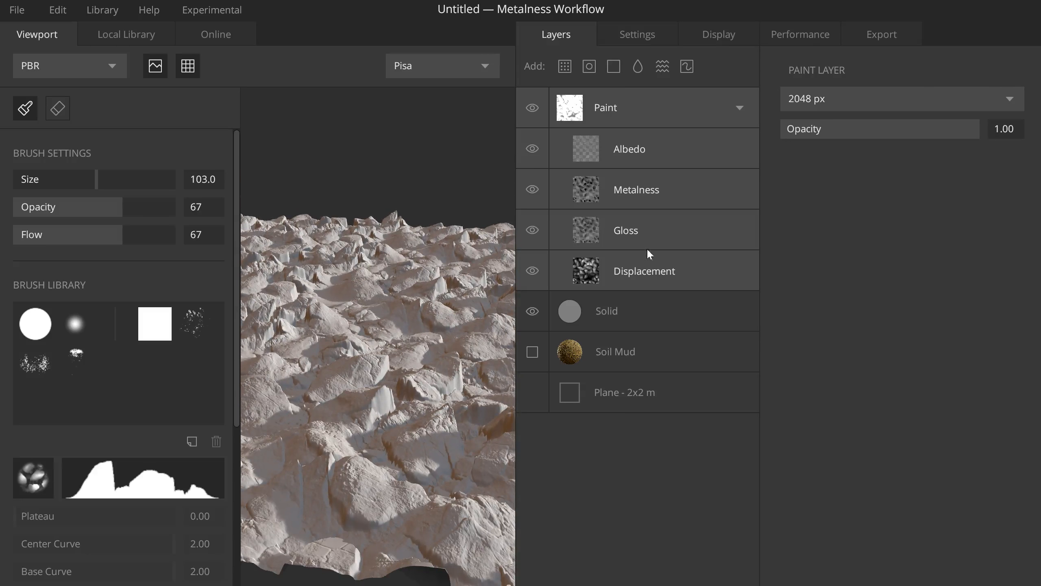
- Set the strength of the Paint layer's Displacement channel to 6.72
{"action": "left_click", "coordinate": [675, 279]}
{"action": "left_click_drag", "start_coordinate": [875, 155], "coordinate": [847, 156]}
{"action": "left_click_drag", "start_coordinate": [388, 279], "coordinate": [487, 242], "text": "alt"}
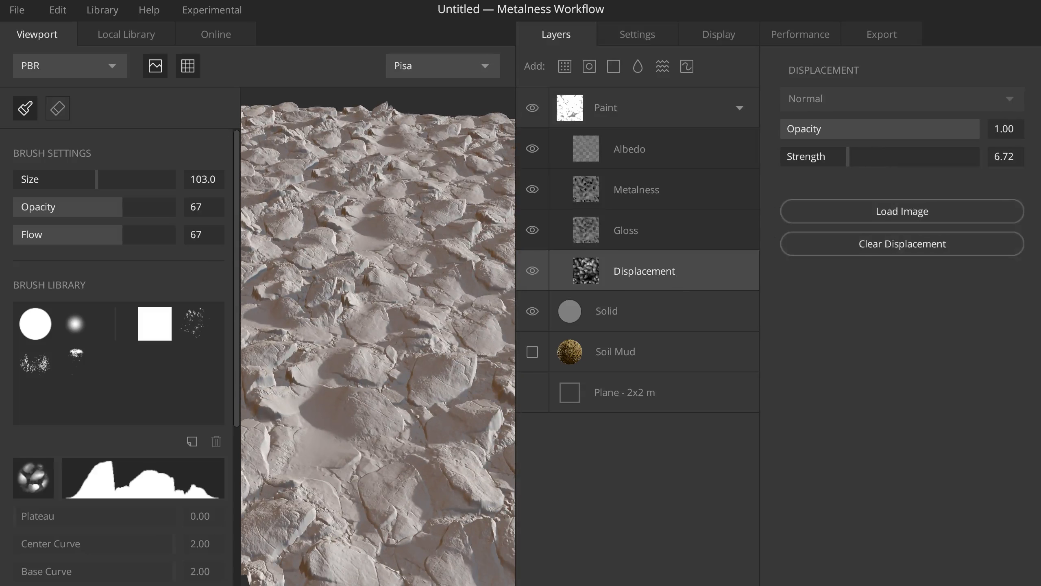
- Show the Soil Mud layer above the Paint layer in the stack, with its blend threshold set to 0.27
{"action": "left_click", "coordinate": [740, 107]}
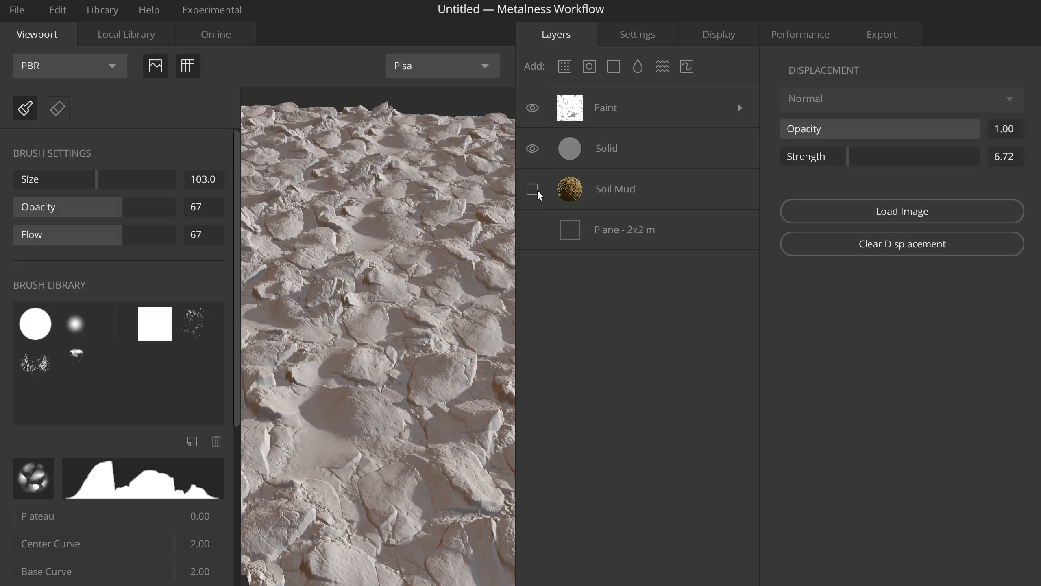
{"action": "left_click", "coordinate": [646, 188]}
{"action": "left_click_drag", "start_coordinate": [646, 189], "coordinate": [644, 102]}
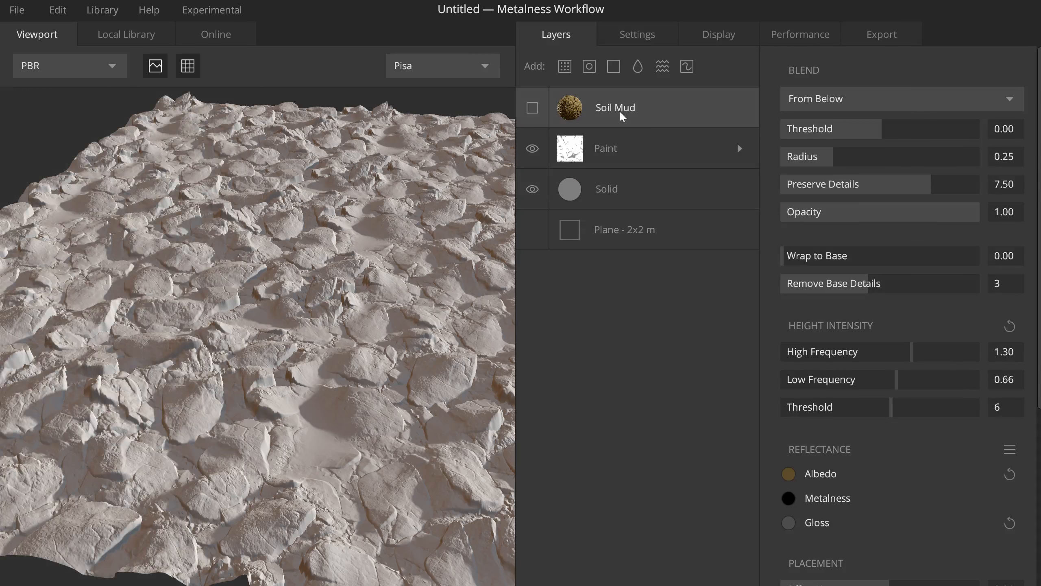
{"action": "left_click", "coordinate": [532, 108]}
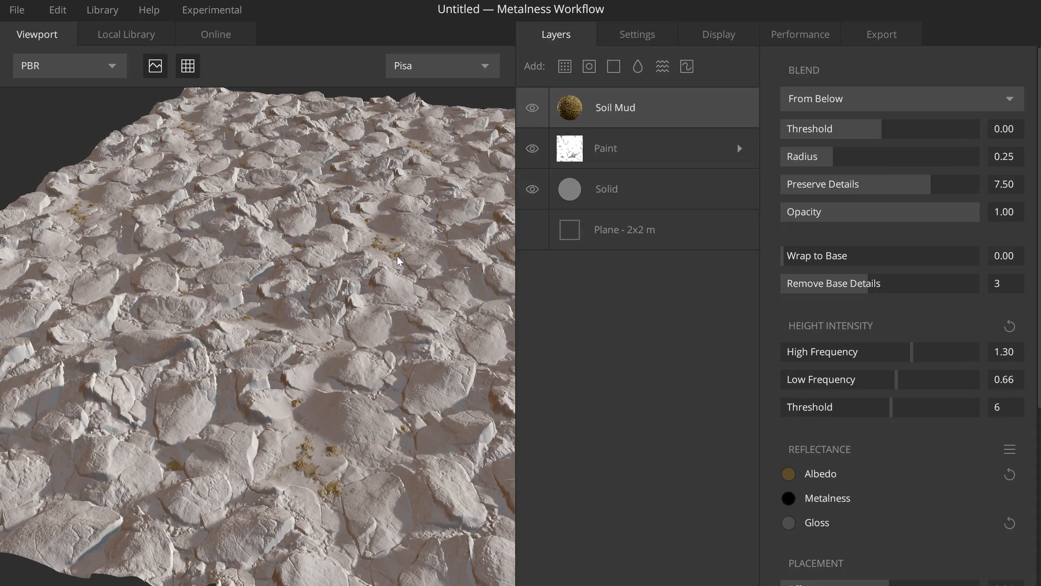
{"action": "left_click_drag", "start_coordinate": [881, 129], "coordinate": [893, 132]}
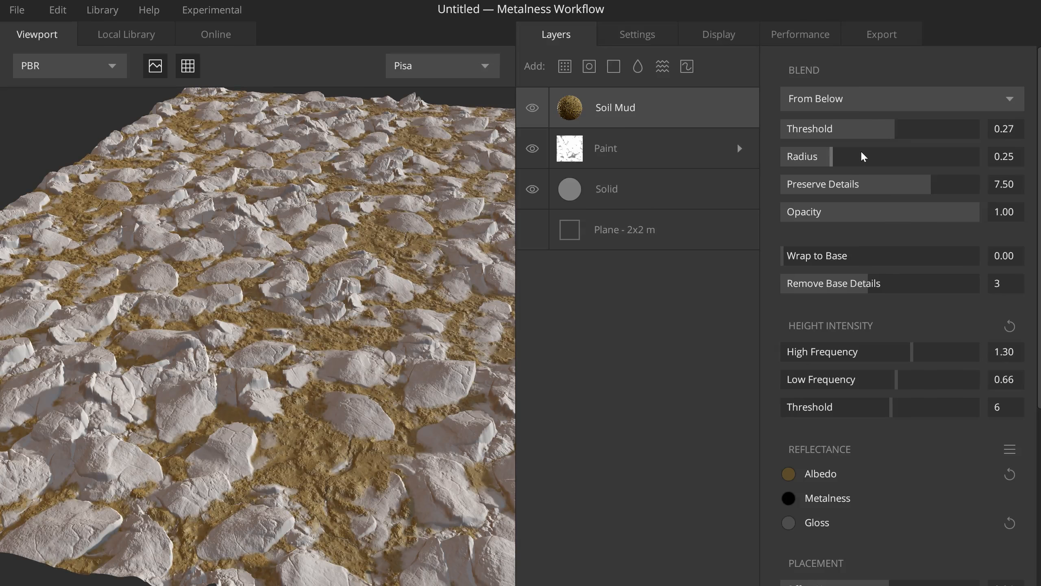
- Set the Solid layer's albedo colour to black (000000) and apply it
{"action": "left_click", "coordinate": [532, 193]}
{"action": "left_click", "coordinate": [532, 189]}
{"action": "left_click", "coordinate": [580, 198]}
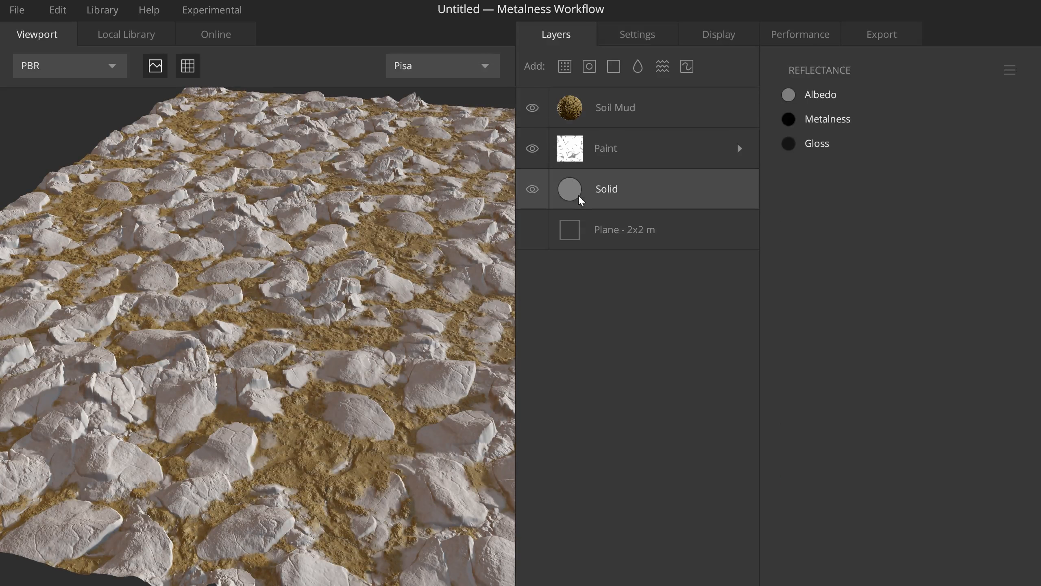
{"action": "left_click", "coordinate": [788, 94]}
{"action": "left_click", "coordinate": [531, 321]}
{"action": "left_click_drag", "start_coordinate": [531, 322], "coordinate": [493, 379]}
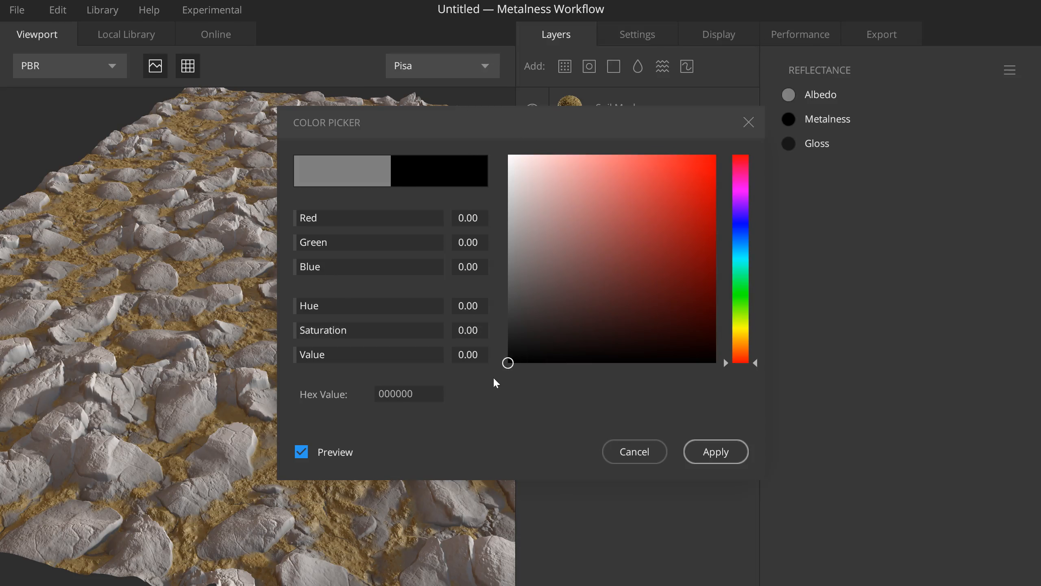
{"action": "left_click", "coordinate": [714, 450]}
{"action": "left_click_drag", "start_coordinate": [332, 258], "coordinate": [327, 313]}
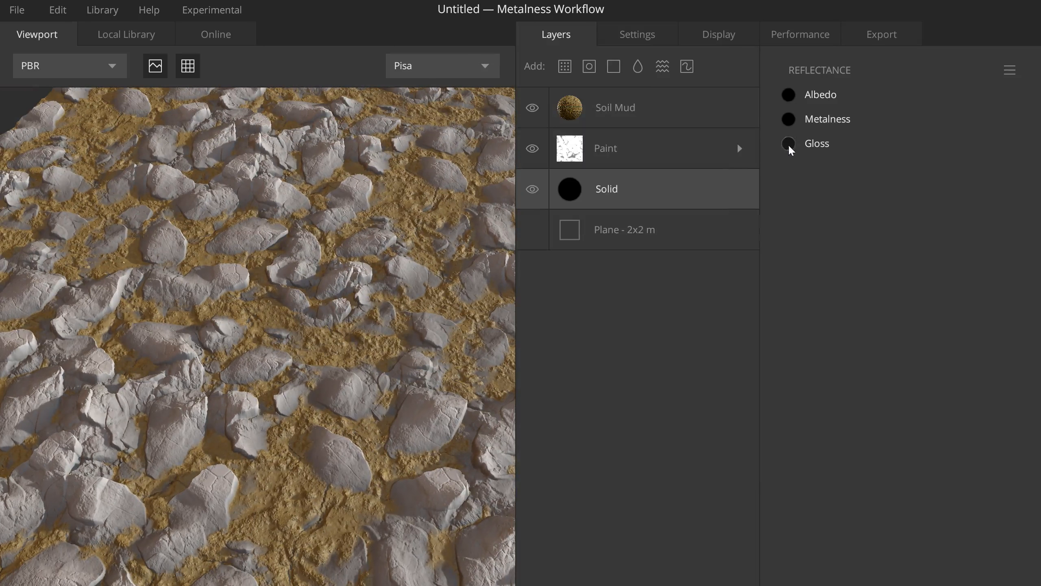
{"action": "left_click", "coordinate": [789, 144]}
{"action": "mouse_move", "coordinate": [511, 263]}
{"action": "left_mouse_down"}
{"action": "mouse_move", "coordinate": [512, 302]}
{"action": "mouse_move", "coordinate": [508, 249]}
{"action": "left_mouse_up"}
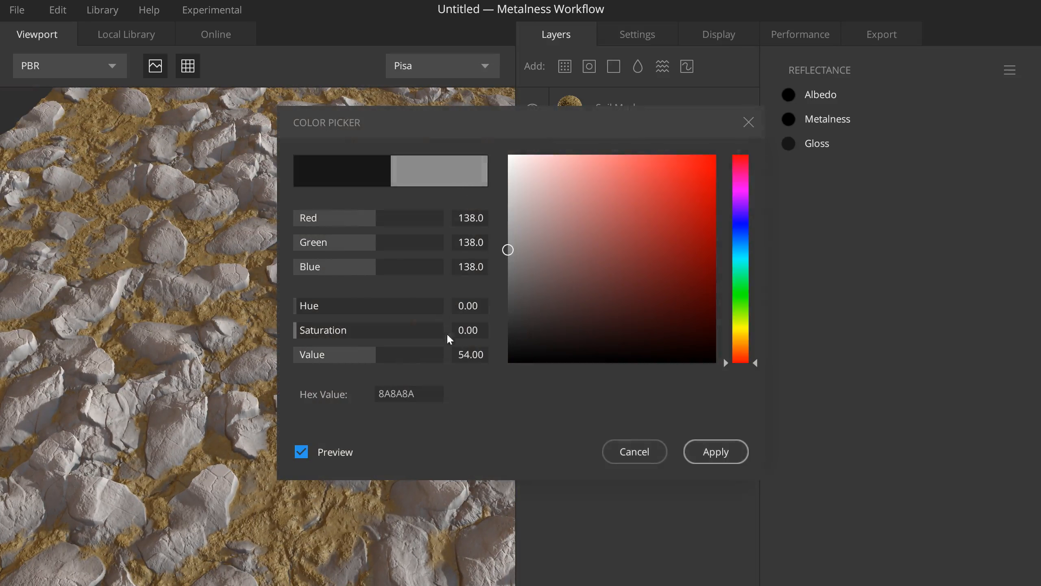
{"action": "left_click", "coordinate": [619, 458]}
{"action": "left_click_drag", "start_coordinate": [340, 279], "coordinate": [389, 214]}
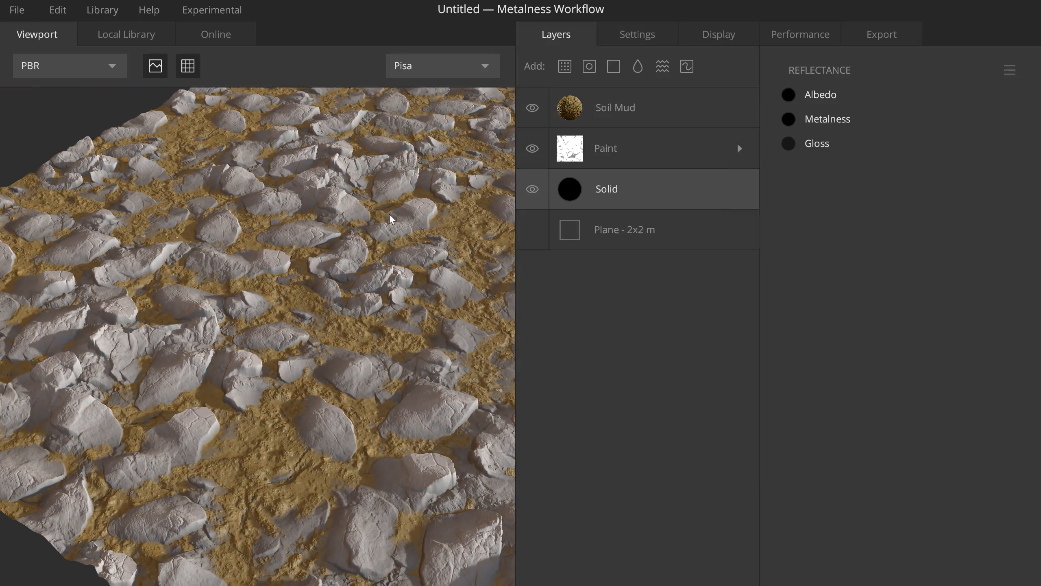
- Set the Soil Mud layer's Wrap to Base to 1.00 and its blend threshold to 1.75
{"action": "left_click", "coordinate": [636, 110]}
{"action": "left_click_drag", "start_coordinate": [783, 255], "coordinate": [981, 259]}
{"action": "left_click_drag", "start_coordinate": [881, 126], "coordinate": [973, 124]}
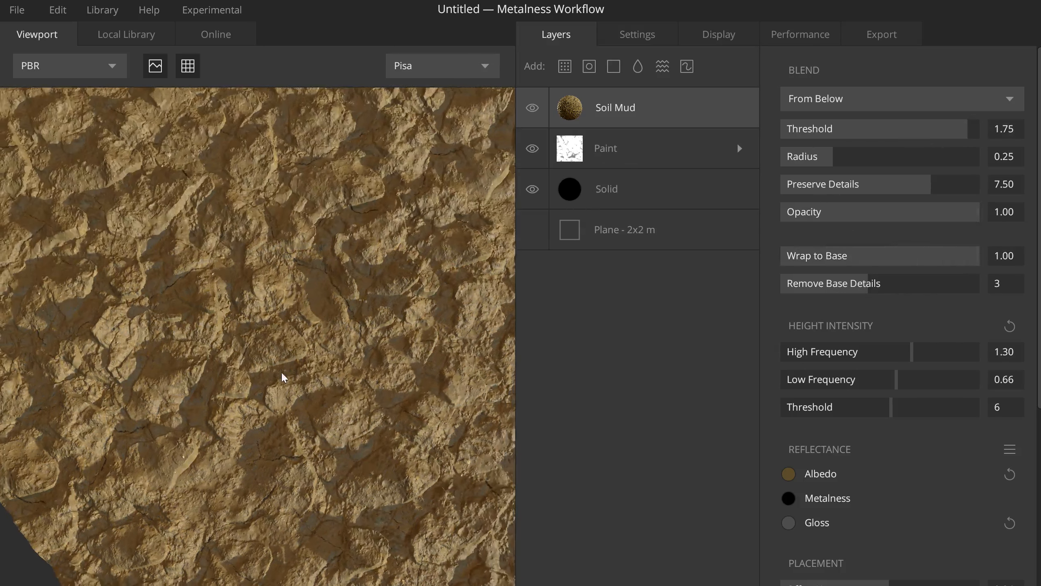
{"action": "left_click_drag", "start_coordinate": [279, 372], "coordinate": [192, 165]}
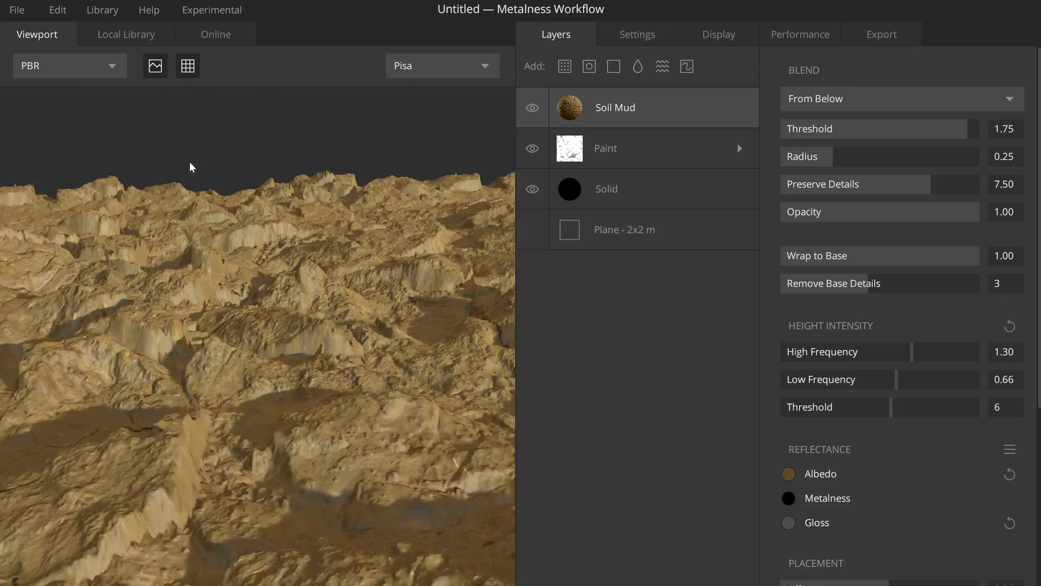
- Set the strength of the Paint layer's Displacement channel to 5.27
{"action": "left_click", "coordinate": [739, 148]}
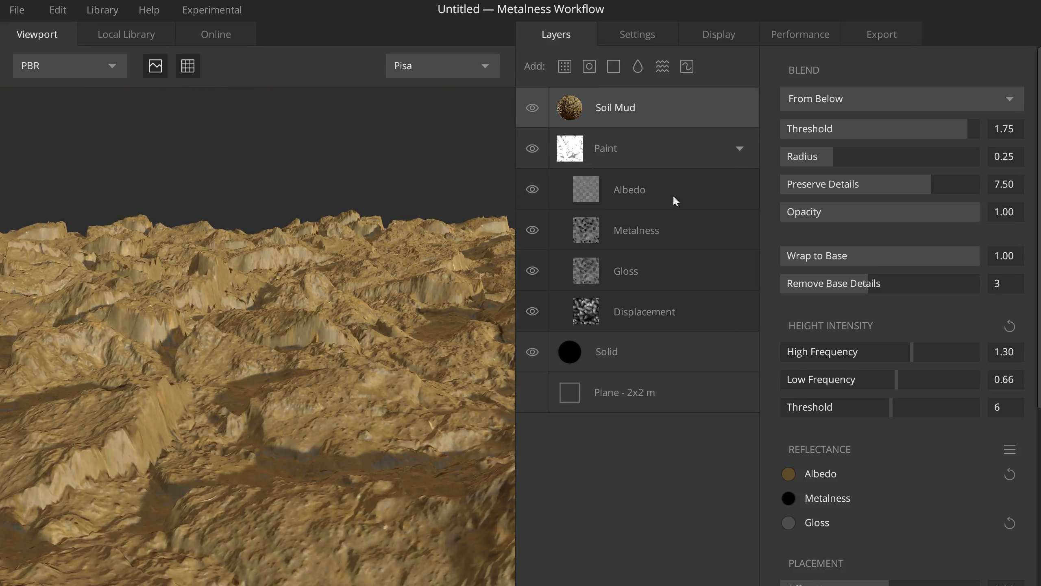
{"action": "left_click", "coordinate": [657, 312]}
{"action": "left_click_drag", "start_coordinate": [846, 156], "coordinate": [834, 156]}
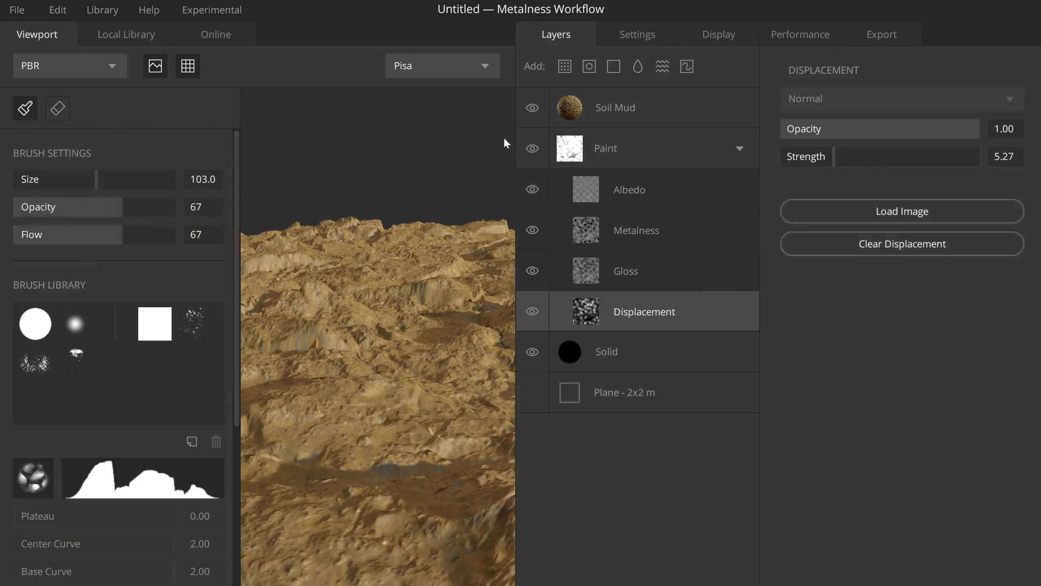
- Try the Paint layer above the Soil Mud layer, and return it to its place below
{"action": "left_click_drag", "start_coordinate": [692, 149], "coordinate": [656, 97]}
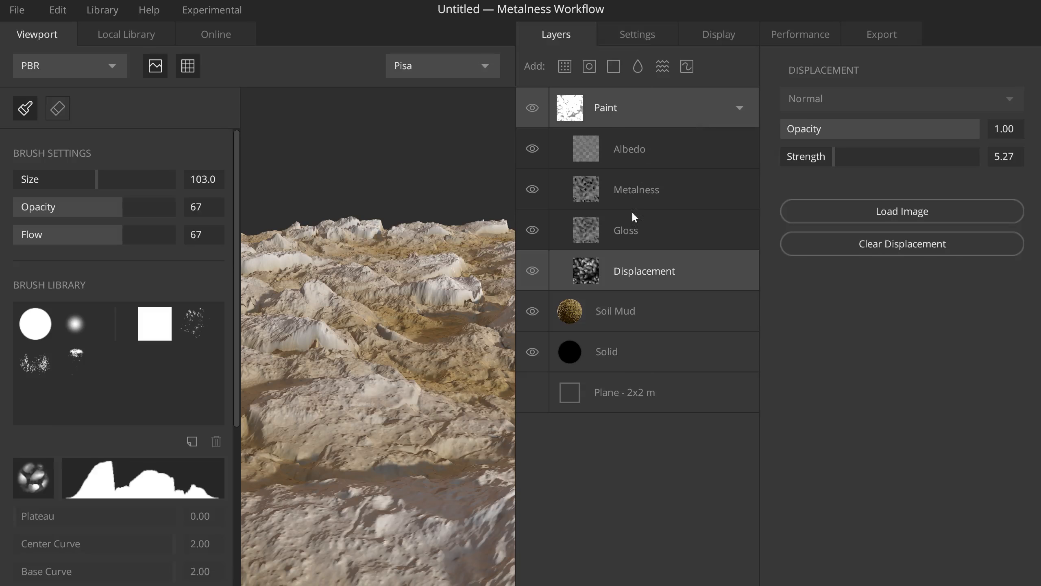
{"action": "left_click", "coordinate": [682, 124]}
{"action": "left_click_drag", "start_coordinate": [660, 334], "coordinate": [661, 339]}
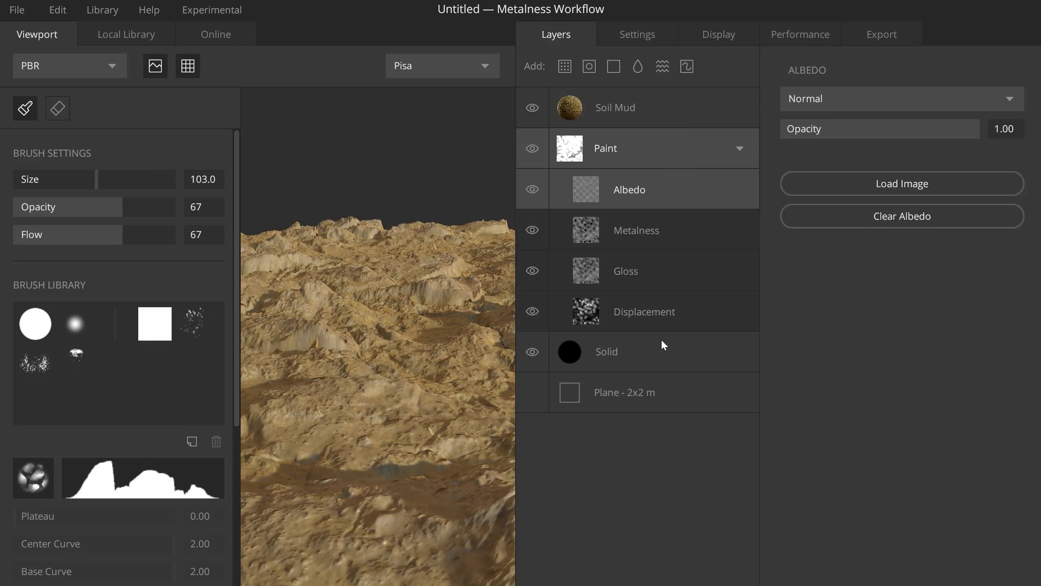
- Show all asset types in the local library and add the Old Concrete surface at the top of the layer stack
{"action": "left_click", "coordinate": [740, 149]}
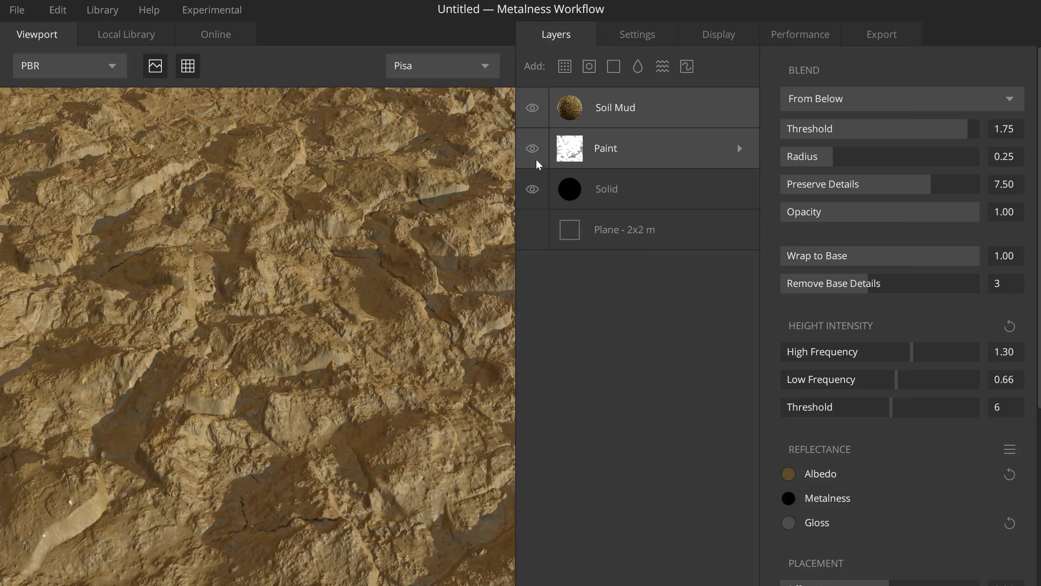
{"action": "right_click_drag", "start_coordinate": [243, 301], "coordinate": [202, 224], "text": "alt"}
{"action": "left_click_drag", "start_coordinate": [202, 224], "coordinate": [269, 247], "text": "alt"}
{"action": "right_click_drag", "start_coordinate": [269, 246], "coordinate": [322, 324], "text": "alt"}
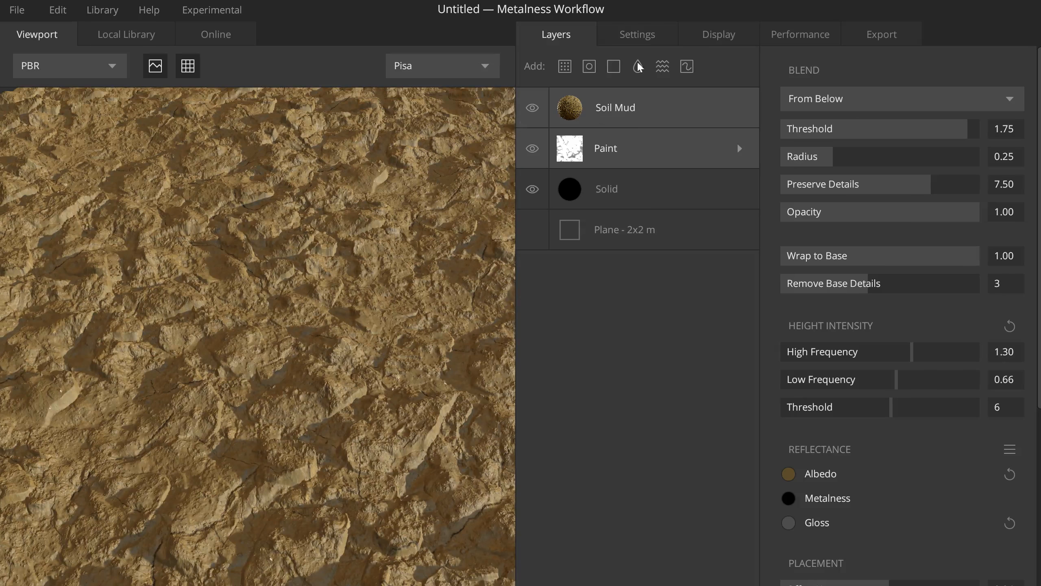
{"action": "left_click", "coordinate": [126, 35]}
{"action": "left_click", "coordinate": [71, 123]}
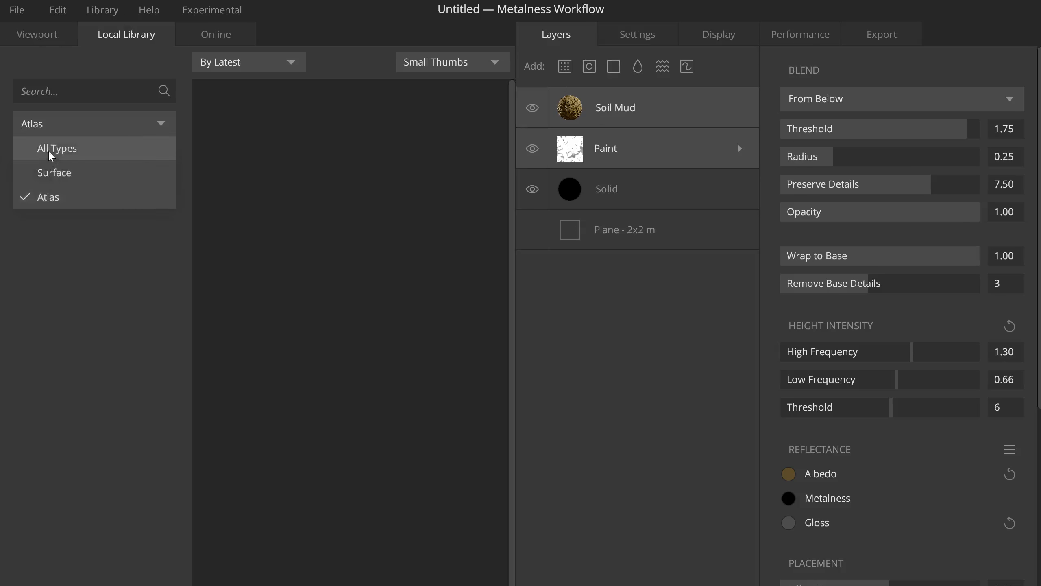
{"action": "left_click", "coordinate": [50, 146]}
{"action": "scroll", "coordinate": [508, 311], "scroll_direction": "down", "scroll_amount": 5}
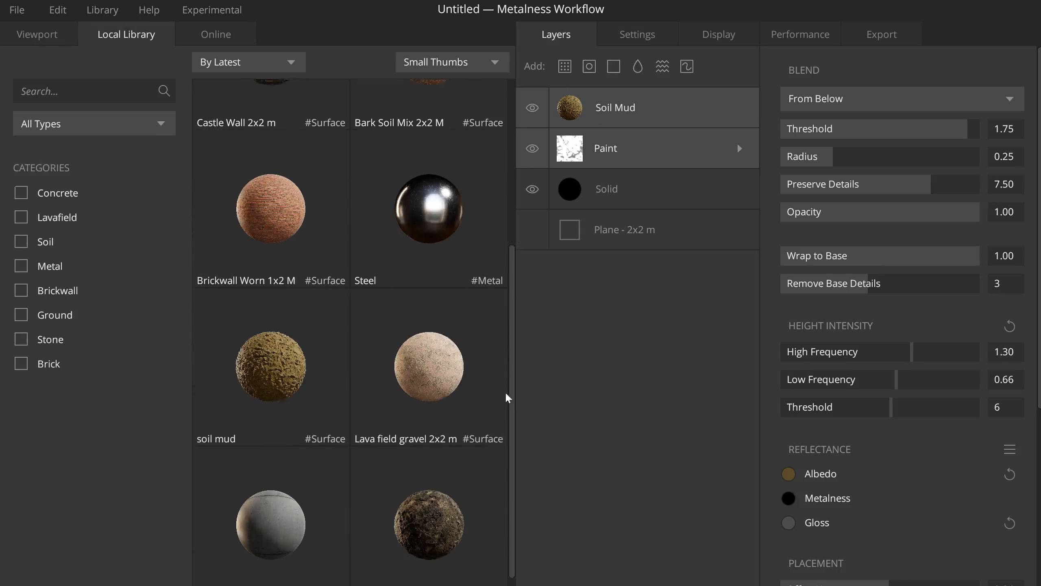
{"action": "double_click", "coordinate": [448, 507]}
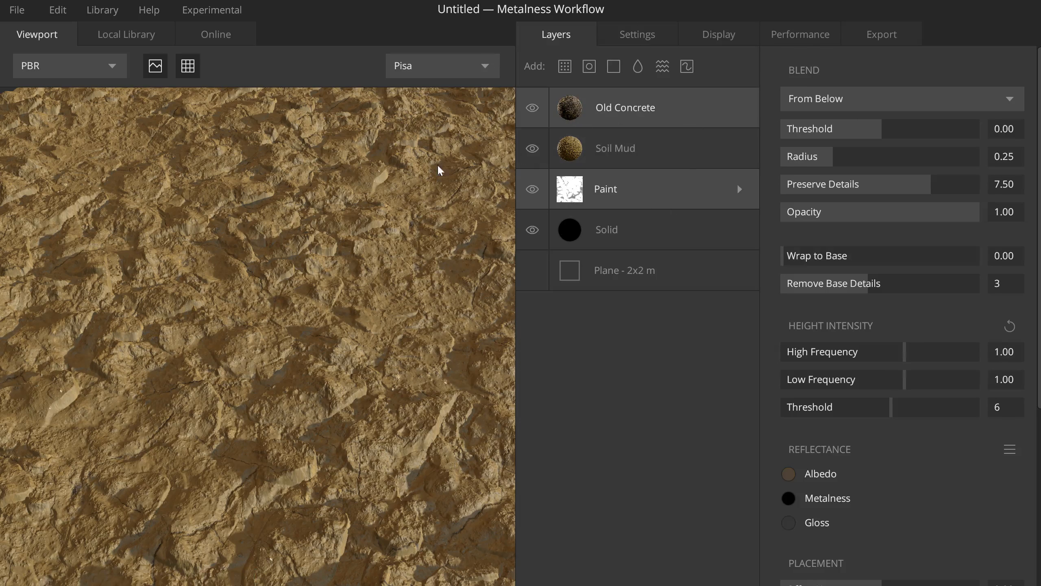
- Set the Old Concrete layer's blend threshold to 0.29 and inspect how it fills the gaps between the rocks
{"action": "left_click_drag", "start_coordinate": [874, 135], "coordinate": [895, 137]}
{"action": "left_click_drag", "start_coordinate": [336, 238], "coordinate": [400, 301]}
{"action": "right_click_drag", "start_coordinate": [400, 302], "coordinate": [296, 244]}
{"action": "middle_click_drag", "start_coordinate": [307, 188], "coordinate": [203, 218]}
{"action": "scroll", "coordinate": [203, 224], "scroll_direction": "up", "scroll_amount": 10}
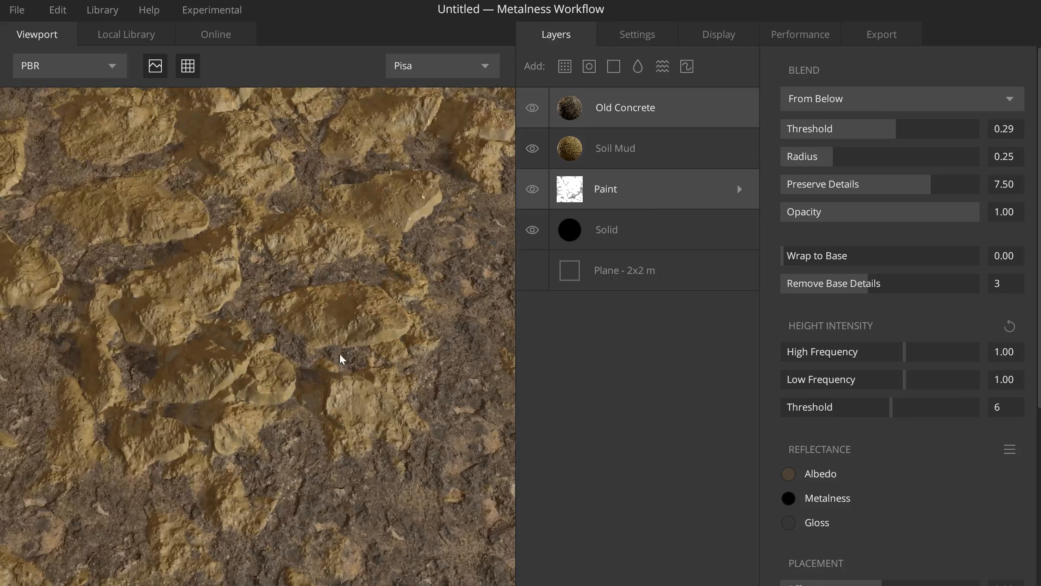
{"action": "scroll", "coordinate": [341, 358], "scroll_direction": "down", "scroll_amount": 5}
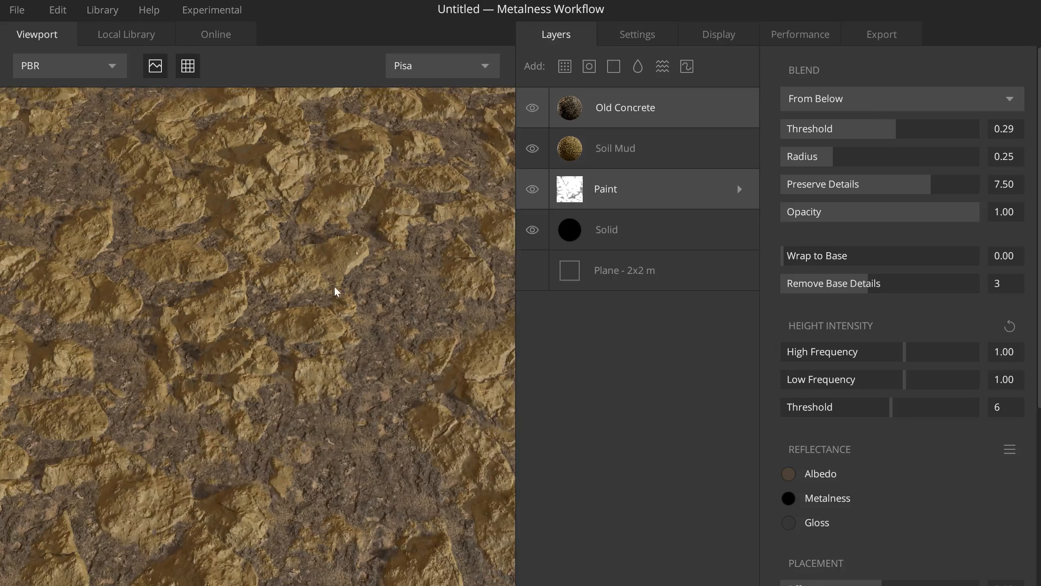
- Try moving the Paint layer between Old Concrete and Soil Mud, and put it back above Solid
{"action": "left_click", "coordinate": [739, 189]}
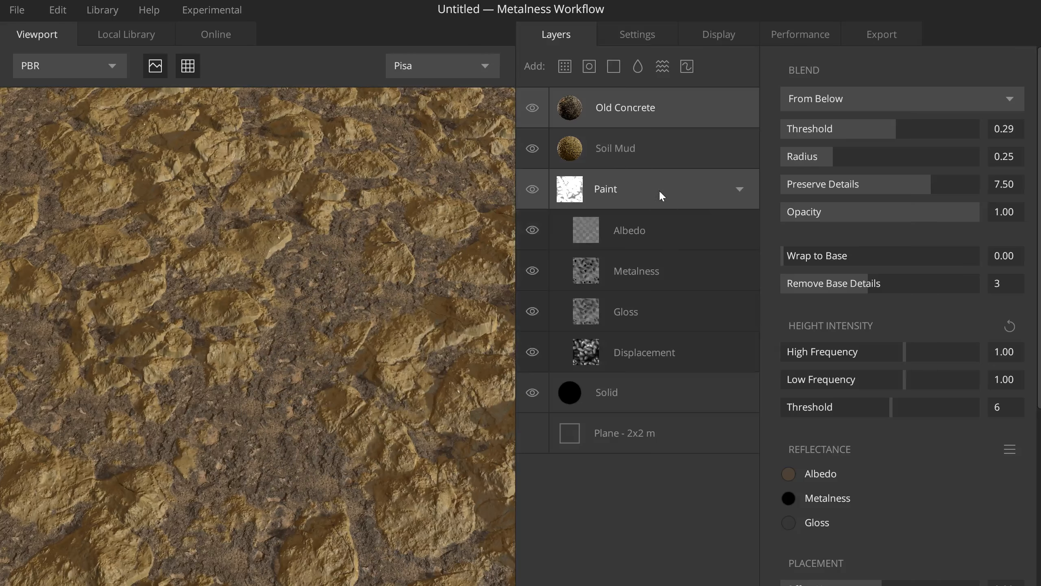
{"action": "left_click_drag", "start_coordinate": [661, 193], "coordinate": [658, 137]}
{"action": "left_click", "coordinate": [649, 183]}
{"action": "left_click", "coordinate": [642, 144]}
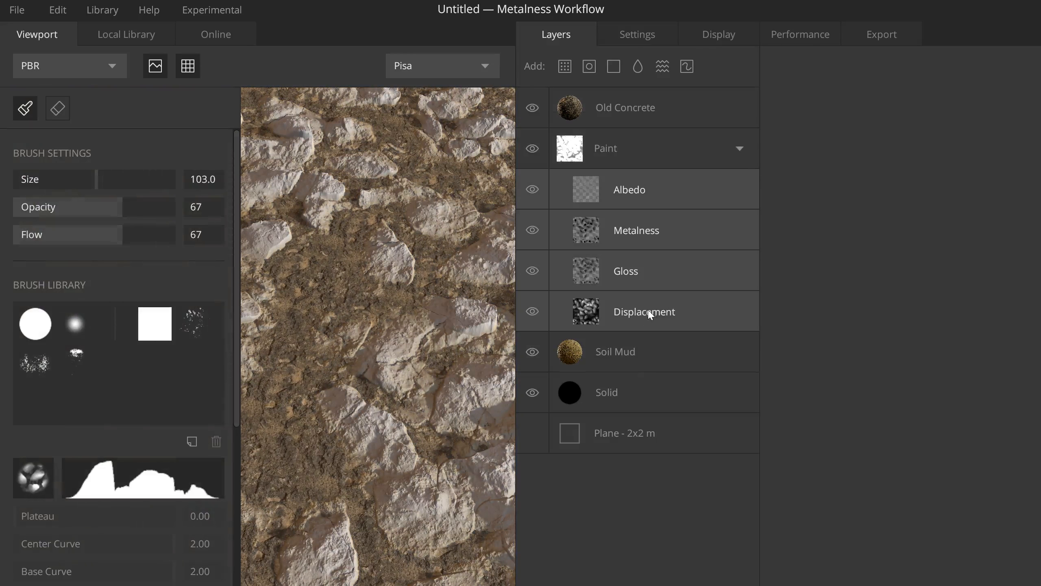
{"action": "left_click_drag", "start_coordinate": [620, 147], "coordinate": [626, 376]}
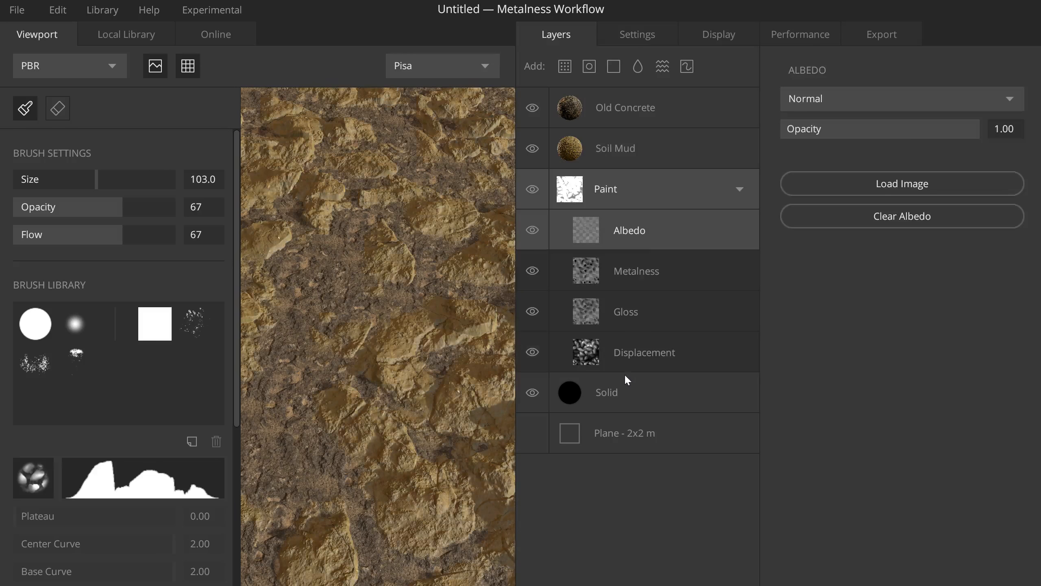
- Select the Paint layer's Displacement, Gloss, Metalness and Albedo channels together for painting
{"action": "left_click", "coordinate": [676, 343]}
{"action": "left_click", "coordinate": [664, 311], "text": "shift"}
{"action": "left_click", "coordinate": [679, 273], "text": "shift"}
{"action": "left_click", "coordinate": [678, 233], "text": "shift"}
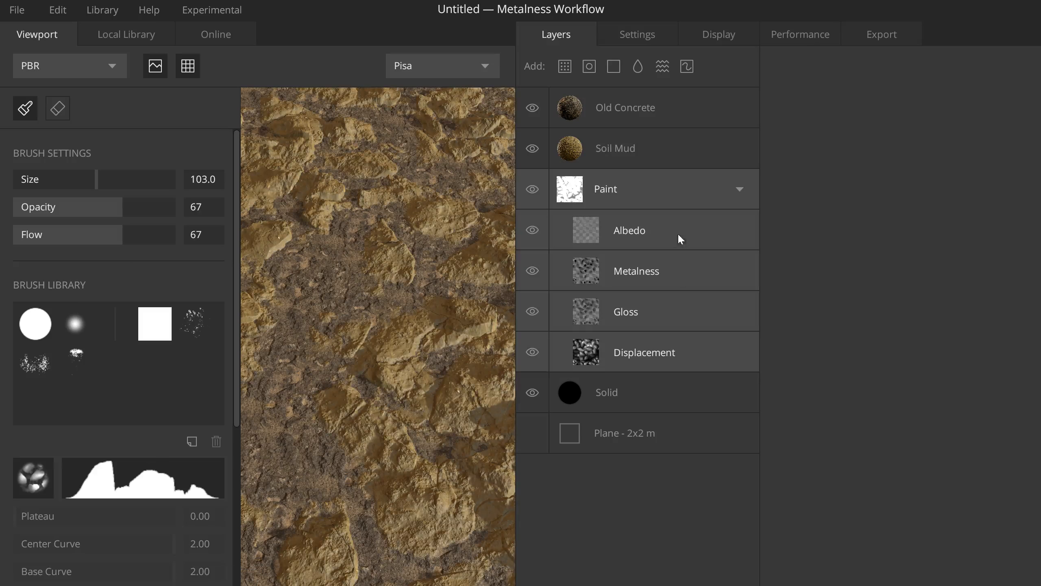
{"action": "left_click_drag", "start_coordinate": [415, 294], "coordinate": [461, 290], "text": "alt"}
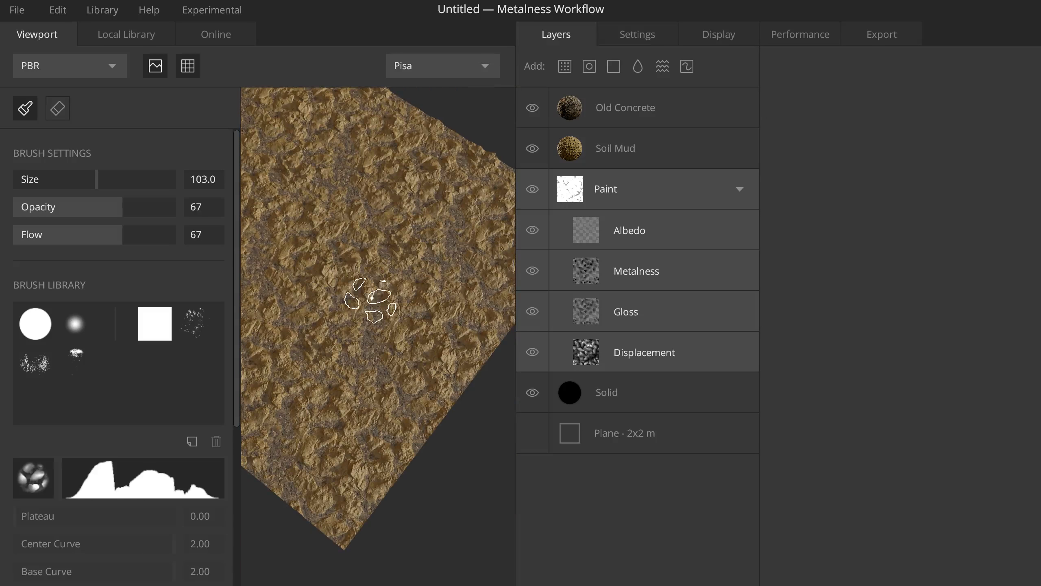
- Set the Old Concrete layer's blend radius to 0.09, Preserve Details to 9.21 and opacity to 0.79
{"action": "left_click", "coordinate": [637, 117]}
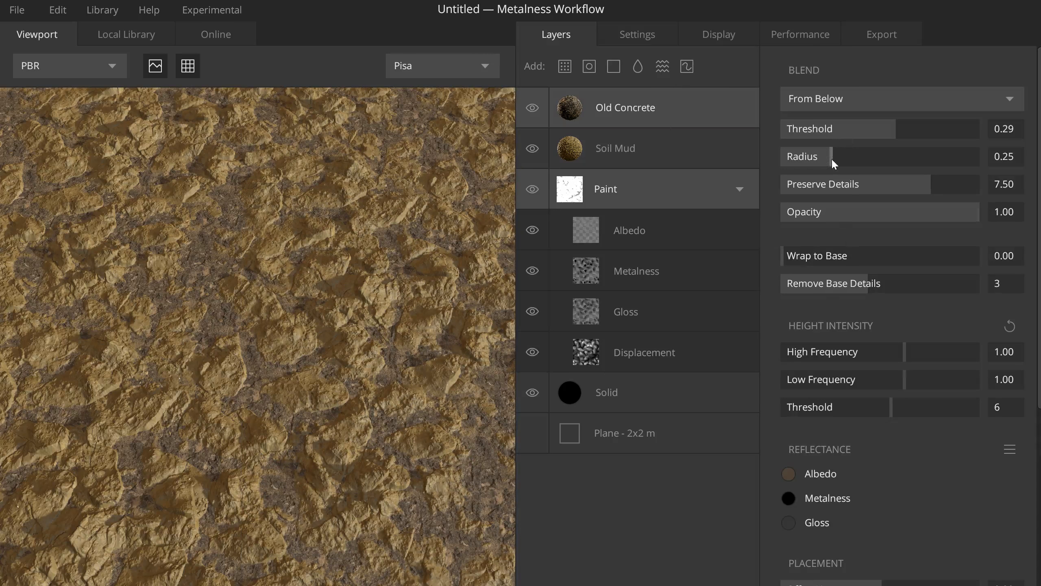
{"action": "mouse_move", "coordinate": [816, 158]}
{"action": "left_mouse_down"}
{"action": "mouse_move", "coordinate": [826, 155]}
{"action": "mouse_move", "coordinate": [769, 155]}
{"action": "mouse_move", "coordinate": [796, 157]}
{"action": "left_mouse_up"}
{"action": "scroll", "coordinate": [244, 343], "scroll_direction": "up", "scroll_amount": 5}
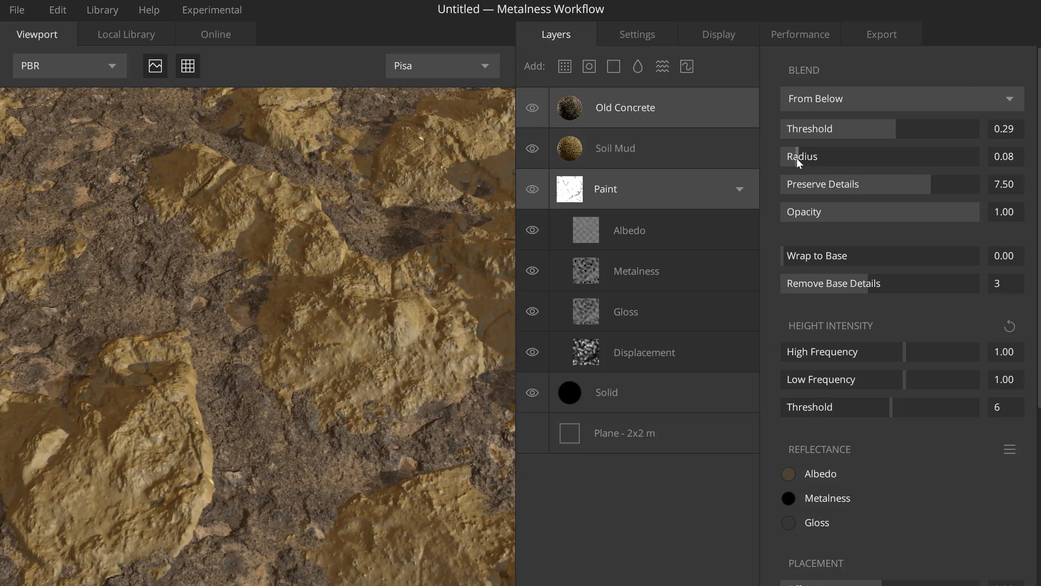
{"action": "left_click_drag", "start_coordinate": [926, 183], "coordinate": [937, 218]}
- Set the Old Concrete layer's Wrap to Base to 0.50 and Remove Base Details to 3
{"action": "left_click_drag", "start_coordinate": [787, 256], "coordinate": [948, 258]}
{"action": "left_click_drag", "start_coordinate": [285, 248], "coordinate": [246, 201]}
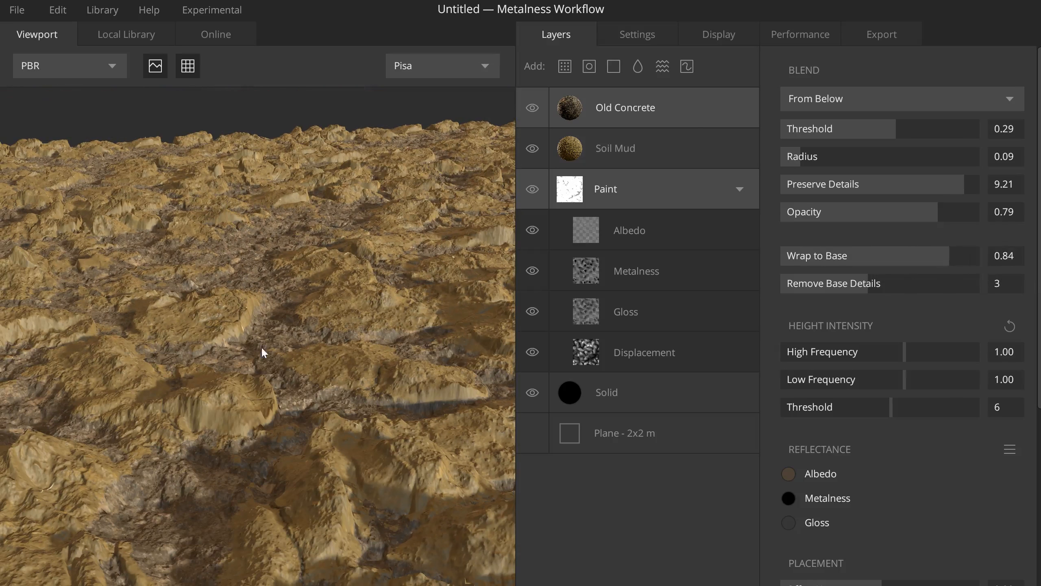
{"action": "left_click_drag", "start_coordinate": [978, 257], "coordinate": [887, 247]}
{"action": "left_click_drag", "start_coordinate": [872, 285], "coordinate": [827, 285]}
- Set the Old Concrete layer's height intensity to 1.71 for high frequency and 0.27 for low frequency
{"action": "left_click_drag", "start_coordinate": [913, 355], "coordinate": [954, 342]}
{"action": "left_click_drag", "start_coordinate": [270, 287], "coordinate": [370, 274]}
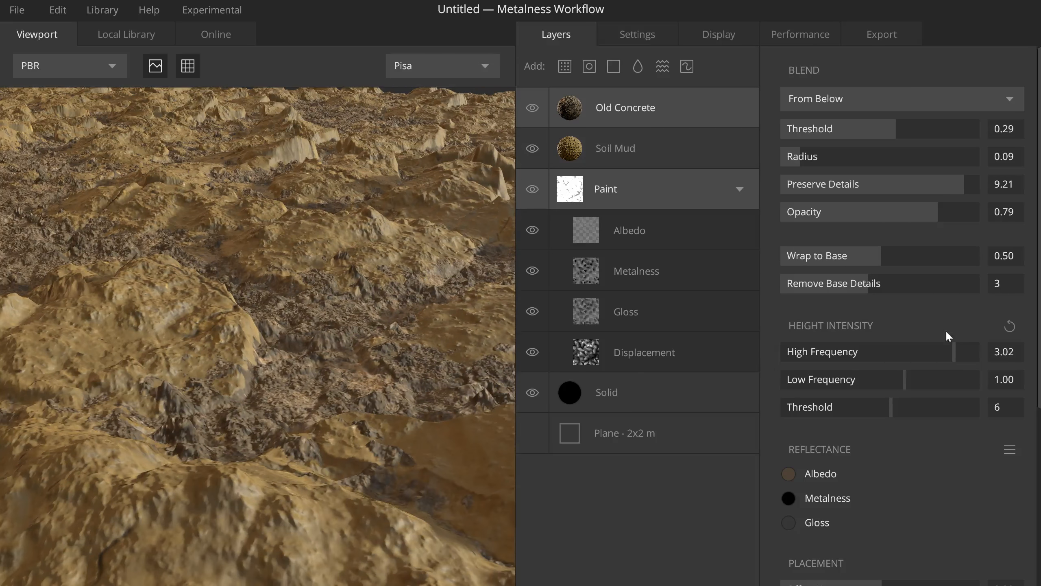
{"action": "left_click_drag", "start_coordinate": [955, 348], "coordinate": [898, 405]}
- Try a slightly darker albedo on the Old Concrete layer, and apply a lighter grey for its gloss
{"action": "left_click", "coordinate": [787, 473]}
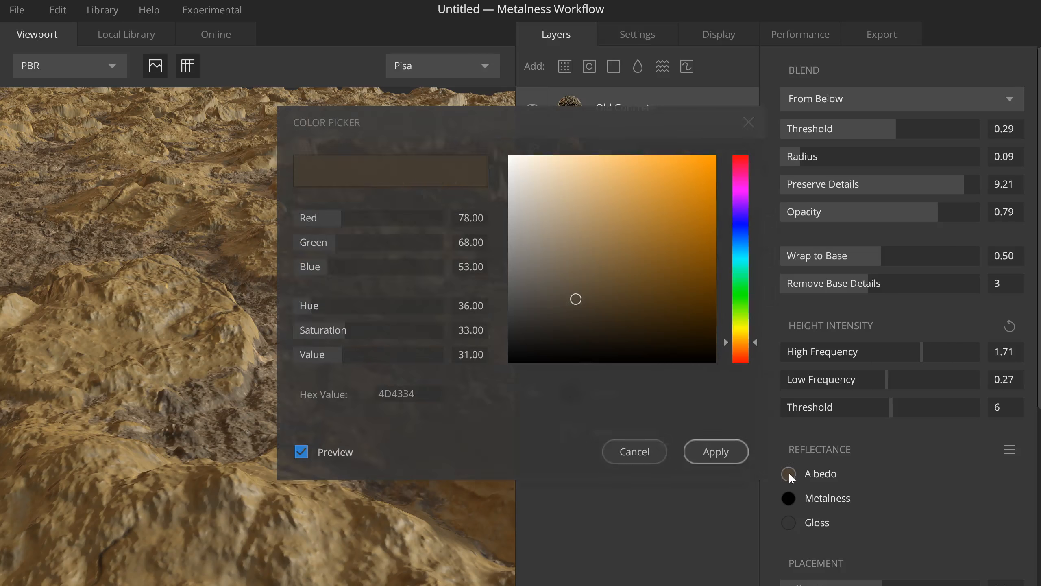
{"action": "left_click_drag", "start_coordinate": [575, 307], "coordinate": [571, 314]}
{"action": "left_click", "coordinate": [789, 522]}
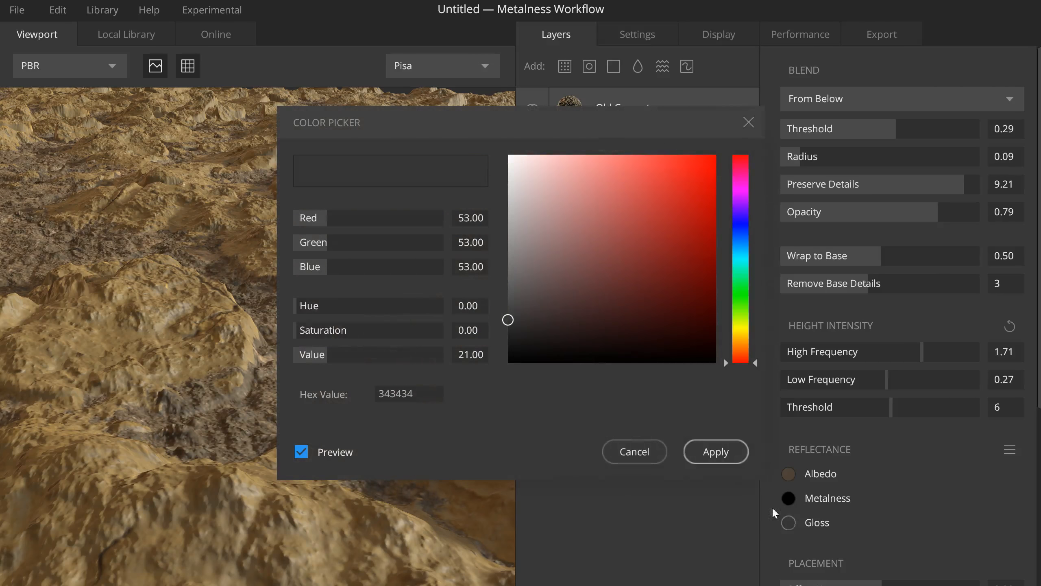
{"action": "left_click_drag", "start_coordinate": [508, 320], "coordinate": [486, 290]}
{"action": "left_click", "coordinate": [723, 459]}
{"action": "left_click_drag", "start_coordinate": [342, 289], "coordinate": [302, 293]}
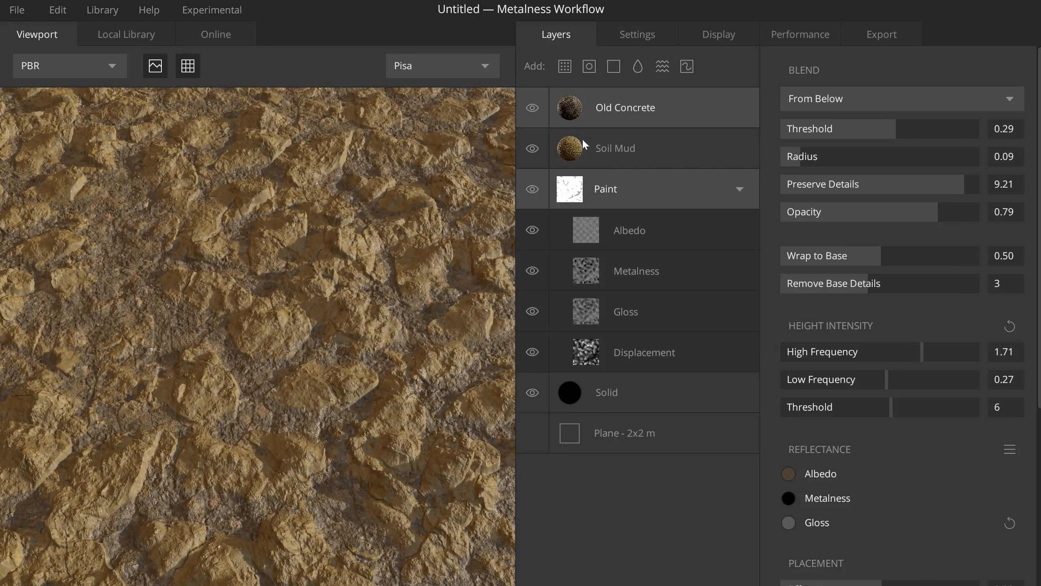
- Add a Liquid layer at the top of the stack with surface threshold 0.22 and radius 0.11
{"action": "left_click", "coordinate": [638, 67]}
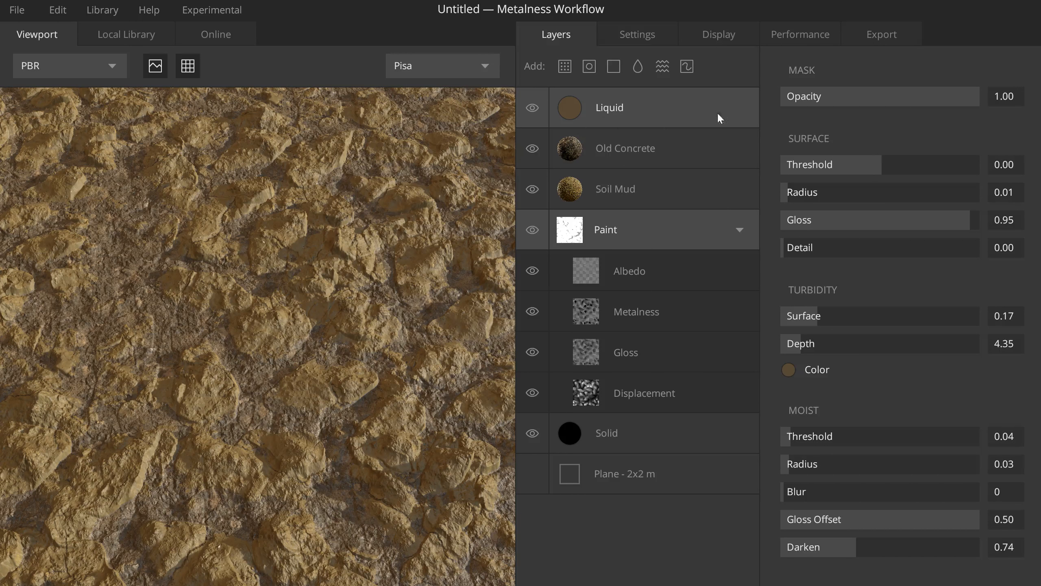
{"action": "left_click_drag", "start_coordinate": [889, 168], "coordinate": [893, 174]}
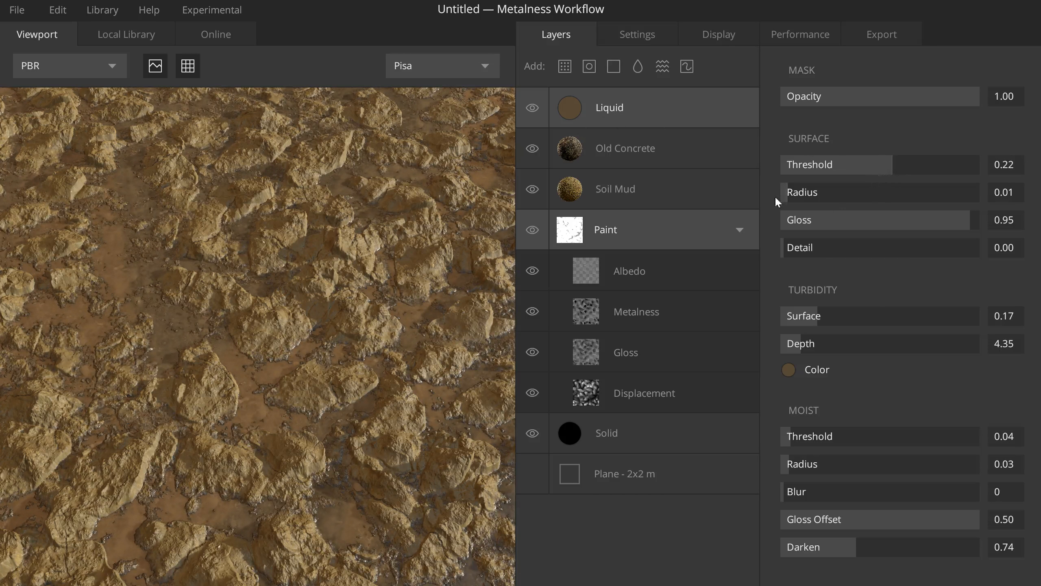
{"action": "left_click_drag", "start_coordinate": [826, 194], "coordinate": [827, 193]}
- Set the Liquid layer's surface gloss to 0.91 and detail to 0.07, checking the reflections on the water
{"action": "left_click_drag", "start_coordinate": [965, 223], "coordinate": [778, 226]}
{"action": "left_click_drag", "start_coordinate": [877, 226], "coordinate": [936, 232]}
{"action": "left_click_drag", "start_coordinate": [349, 303], "coordinate": [396, 284]}
{"action": "left_click_drag", "start_coordinate": [921, 219], "coordinate": [962, 222]}
{"action": "left_click_drag", "start_coordinate": [942, 258], "coordinate": [820, 245]}
{"action": "left_click_drag", "start_coordinate": [398, 313], "coordinate": [433, 508]}
{"action": "left_click_drag", "start_coordinate": [354, 335], "coordinate": [392, 308]}
{"action": "mouse_move", "coordinate": [860, 239]}
{"action": "left_mouse_down"}
{"action": "mouse_move", "coordinate": [976, 250]}
{"action": "mouse_move", "coordinate": [847, 246]}
{"action": "left_mouse_up"}
- Set the Liquid layer's turbidity to 0.37 for surface and 2.59 for depth
{"action": "left_click_drag", "start_coordinate": [821, 311], "coordinate": [855, 319]}
{"action": "left_click_drag", "start_coordinate": [801, 348], "coordinate": [855, 345]}
{"action": "left_click_drag", "start_coordinate": [782, 344], "coordinate": [793, 347]}
- Set the Liquid layer's moist threshold to 0.11, radius to 0.07, gloss offset to 0.48 and darken to 0.78
{"action": "mouse_move", "coordinate": [802, 447]}
{"action": "left_mouse_down"}
{"action": "mouse_move", "coordinate": [796, 436]}
{"action": "mouse_move", "coordinate": [802, 463]}
{"action": "mouse_move", "coordinate": [793, 462]}
{"action": "left_mouse_up"}
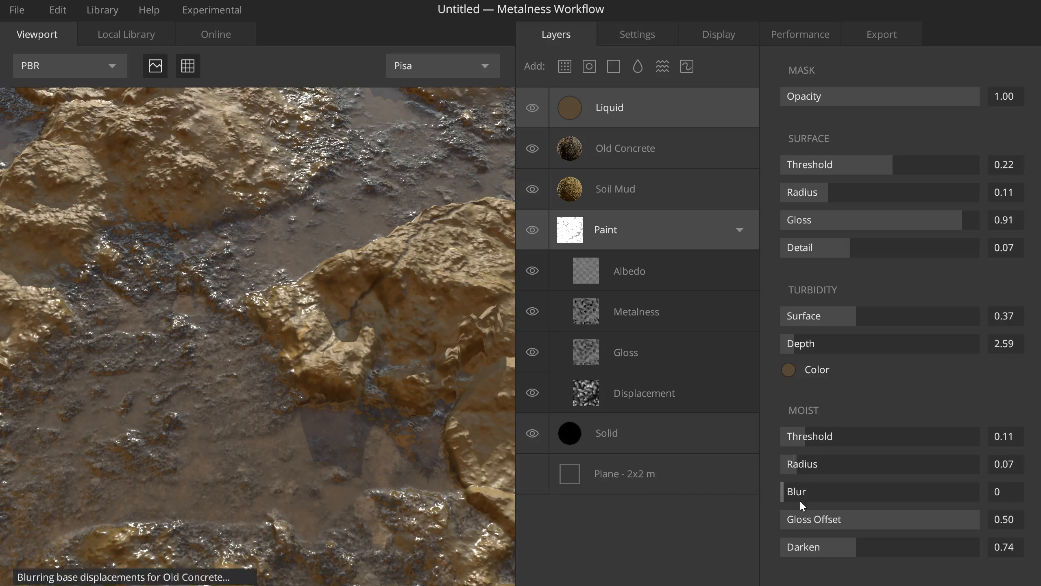
{"action": "mouse_move", "coordinate": [956, 520]}
{"action": "left_mouse_down"}
{"action": "mouse_move", "coordinate": [886, 516]}
{"action": "mouse_move", "coordinate": [974, 517]}
{"action": "left_mouse_up"}
{"action": "mouse_move", "coordinate": [856, 546]}
{"action": "left_mouse_down"}
{"action": "mouse_move", "coordinate": [893, 548]}
{"action": "mouse_move", "coordinate": [850, 539]}
{"action": "mouse_move", "coordinate": [860, 544]}
{"action": "left_mouse_up"}
{"action": "left_click_drag", "start_coordinate": [409, 290], "coordinate": [265, 244]}
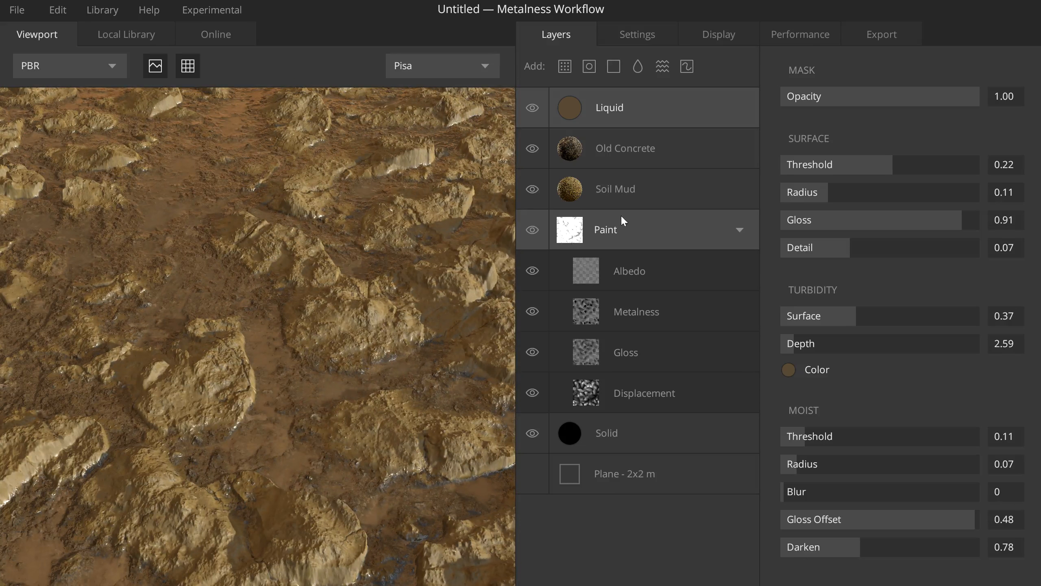
- Set the Soil Mud layer's albedo to the dark brown with hex value 332D1D and apply it
{"action": "left_click", "coordinate": [575, 189]}
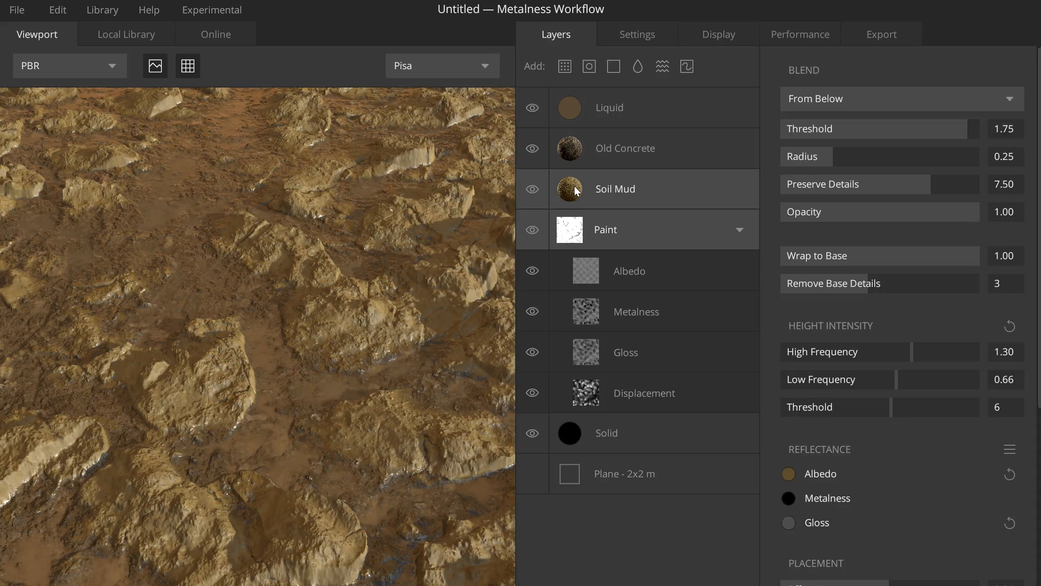
{"action": "left_click", "coordinate": [789, 474]}
{"action": "mouse_move", "coordinate": [620, 291]}
{"action": "left_mouse_down"}
{"action": "mouse_move", "coordinate": [628, 311]}
{"action": "mouse_move", "coordinate": [594, 321]}
{"action": "left_mouse_up"}
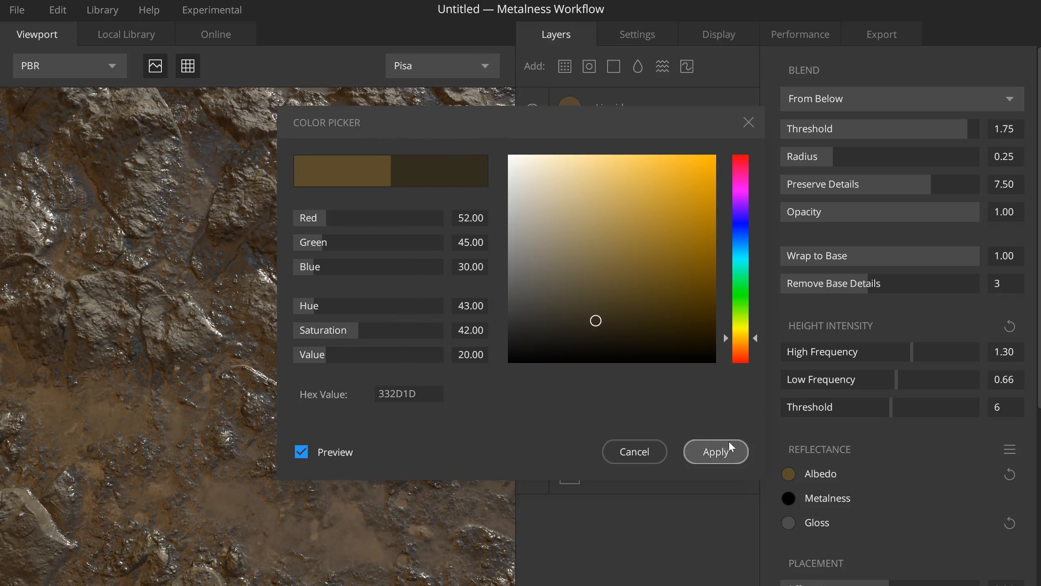
{"action": "left_click", "coordinate": [721, 451]}
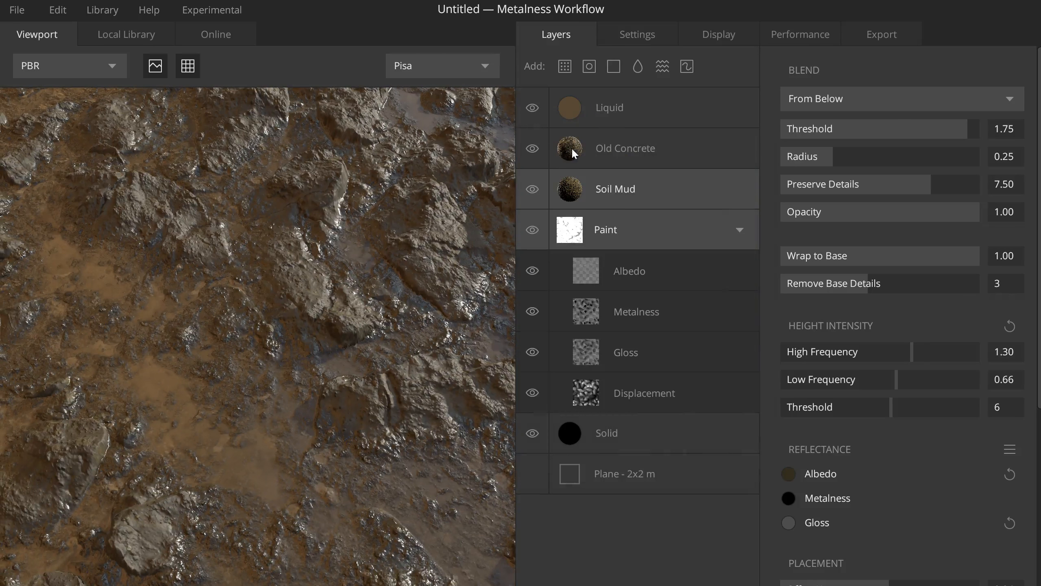
- Shift the Old Concrete layer's albedo to a dark mossy green with hex value 313C25
{"action": "left_click", "coordinate": [572, 153]}
{"action": "left_click", "coordinate": [788, 473]}
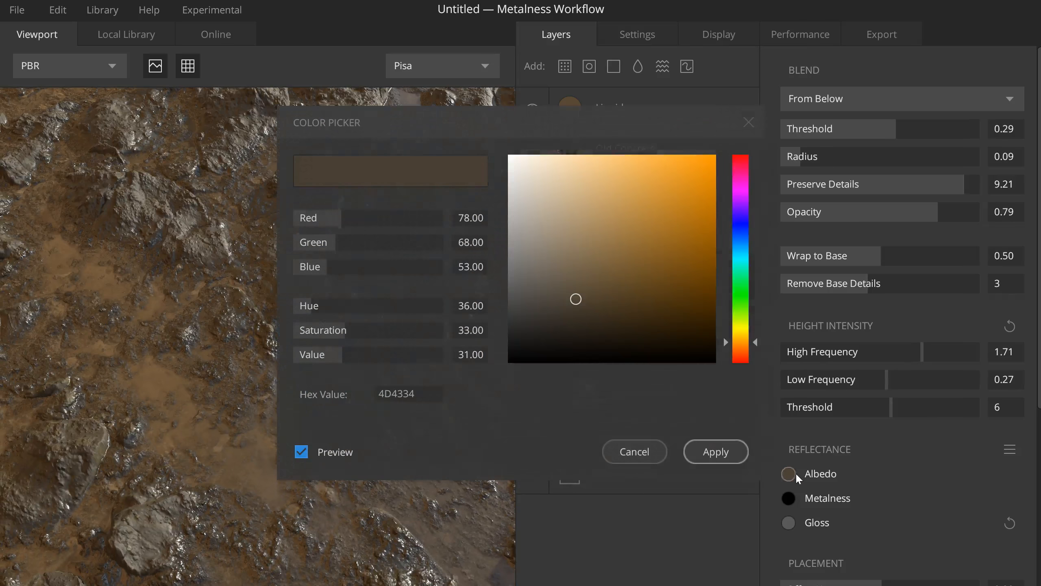
{"action": "left_click_drag", "start_coordinate": [741, 327], "coordinate": [744, 314]}
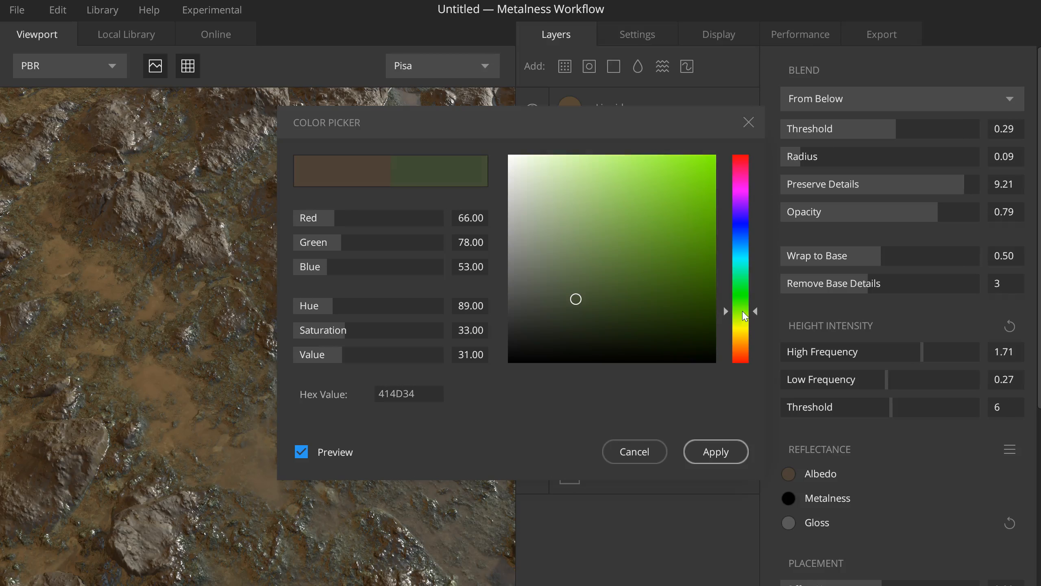
{"action": "mouse_move", "coordinate": [576, 303]}
{"action": "left_mouse_down"}
{"action": "mouse_move", "coordinate": [593, 324]}
{"action": "mouse_move", "coordinate": [589, 314]}
{"action": "left_mouse_up"}
- Inspect the green tint between the rocks from several angles and under rotated lighting, and apply the albedo color
{"action": "left_click_drag", "start_coordinate": [295, 273], "coordinate": [351, 390]}
{"action": "scroll", "coordinate": [395, 348], "scroll_direction": "down", "scroll_amount": 3}
{"action": "scroll", "coordinate": [351, 390], "scroll_direction": "up", "scroll_amount": 3}
{"action": "left_click_drag", "start_coordinate": [255, 349], "coordinate": [417, 396]}
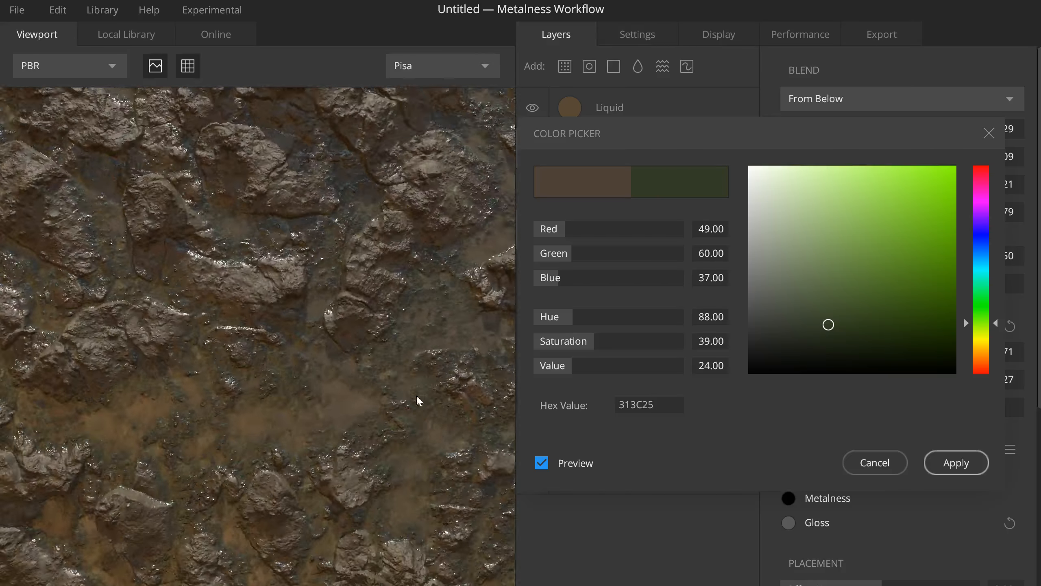
{"action": "left_click_drag", "start_coordinate": [258, 279], "coordinate": [343, 414]}
{"action": "scroll", "coordinate": [343, 414], "scroll_direction": "up", "scroll_amount": 4}
{"action": "left_click_drag", "start_coordinate": [321, 367], "coordinate": [277, 204]}
{"action": "left_click_drag", "start_coordinate": [249, 227], "coordinate": [223, 202]}
{"action": "left_click_drag", "start_coordinate": [168, 319], "coordinate": [177, 319]}
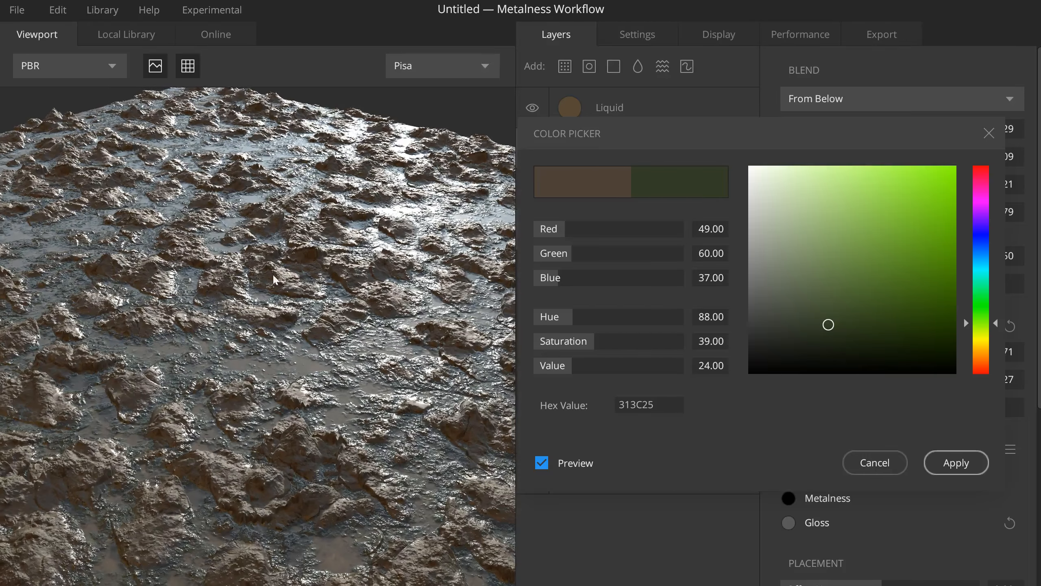
{"action": "right_click_drag", "start_coordinate": [272, 275], "coordinate": [237, 355]}
{"action": "left_click", "coordinate": [956, 463]}
{"action": "left_click_drag", "start_coordinate": [294, 292], "coordinate": [389, 188]}
- Browse the online library's asset types and concrete surfaces, and return to the material preview
{"action": "left_click", "coordinate": [122, 30]}
{"action": "left_click", "coordinate": [216, 32]}
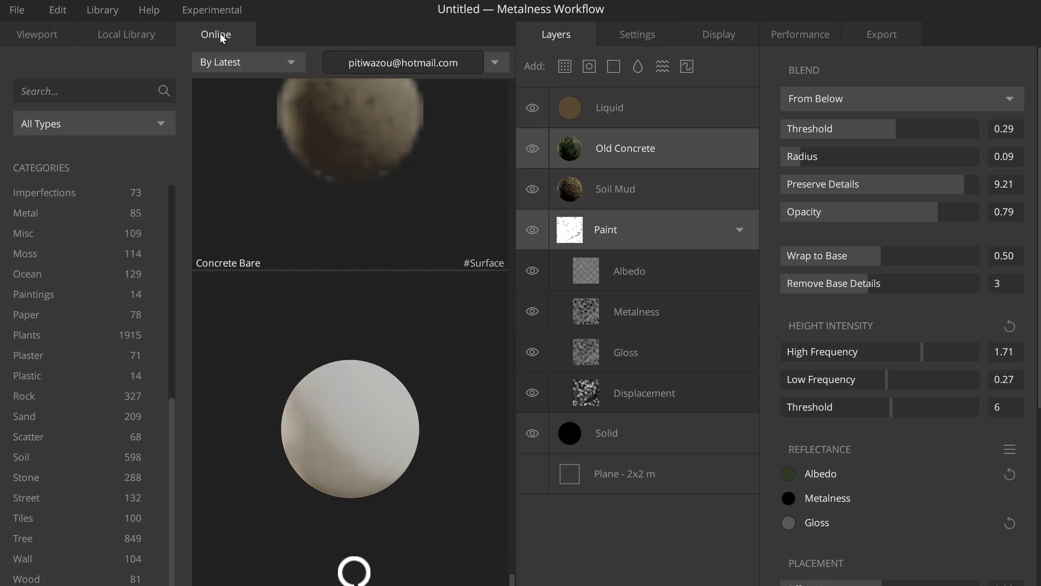
{"action": "left_click", "coordinate": [58, 123]}
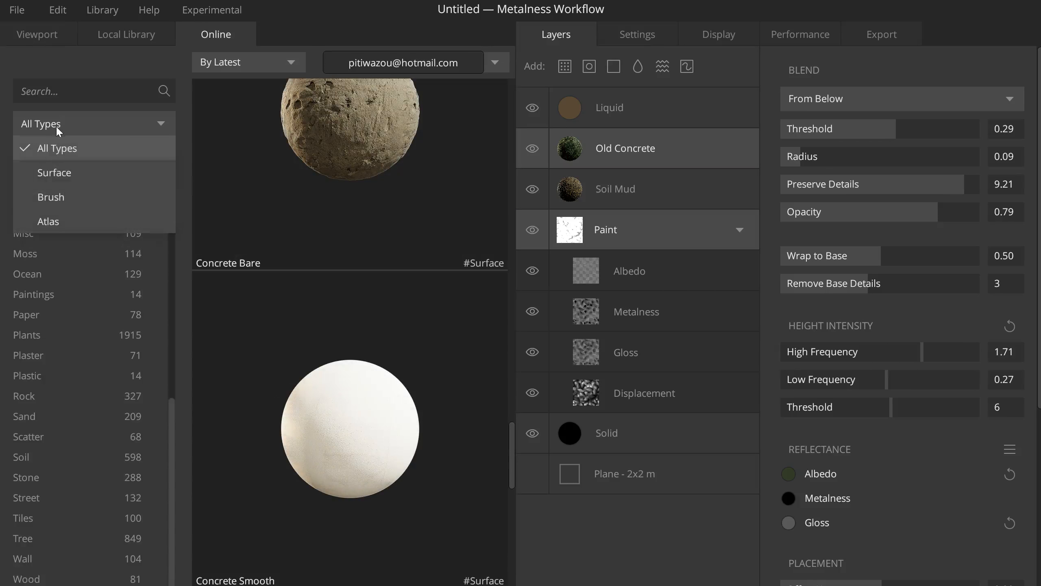
{"action": "left_click", "coordinate": [60, 154]}
{"action": "left_click_drag", "start_coordinate": [512, 454], "coordinate": [493, 416]}
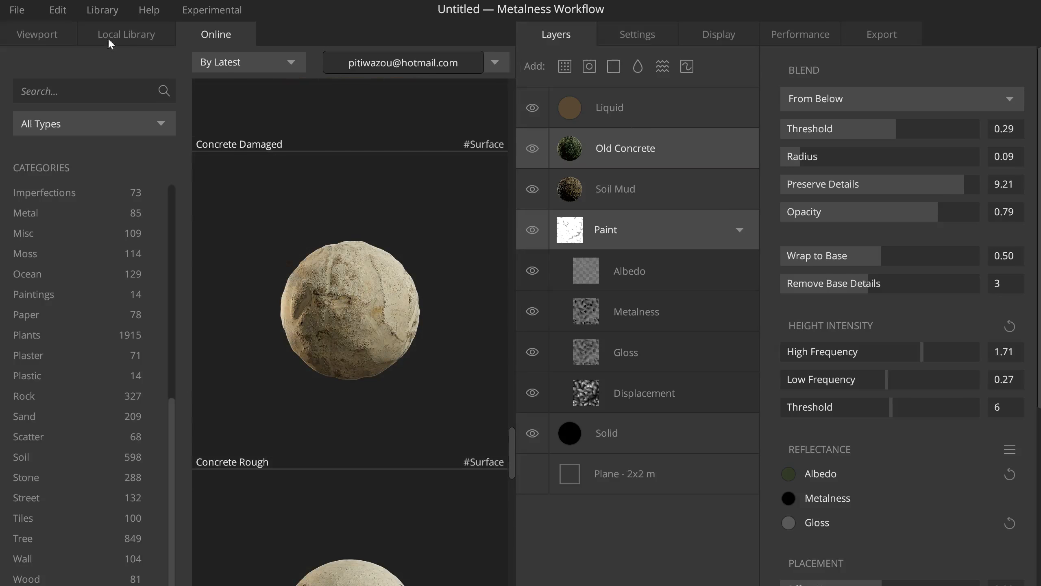
{"action": "left_click", "coordinate": [42, 34]}
{"action": "left_click_drag", "start_coordinate": [344, 308], "coordinate": [462, 230]}
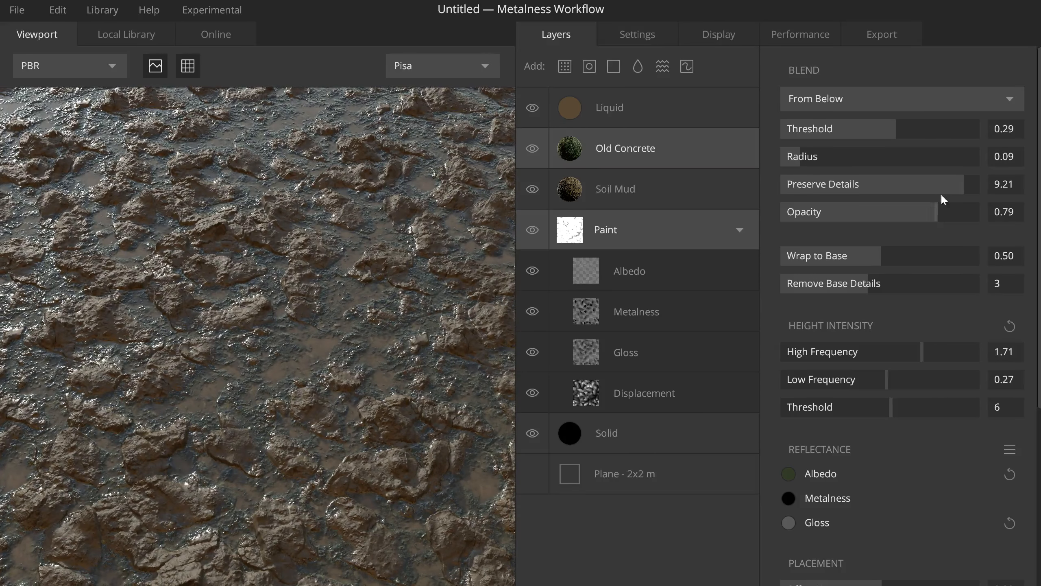
- Save the mix in Sample Mixes as beach_004
{"action": "left_click", "coordinate": [16, 11]}
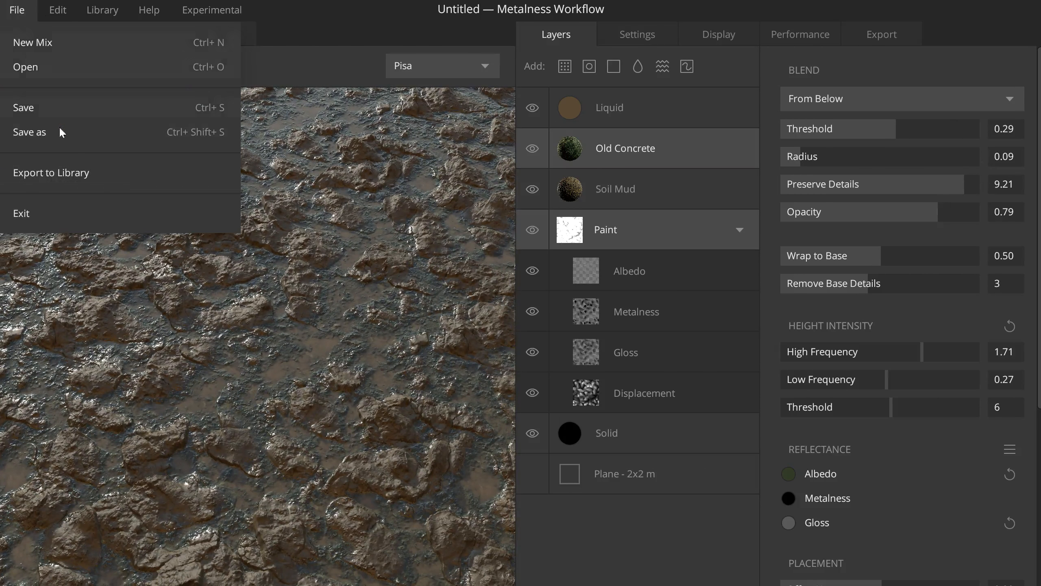
{"action": "left_click", "coordinate": [37, 132]}
{"action": "left_click", "coordinate": [479, 203]}
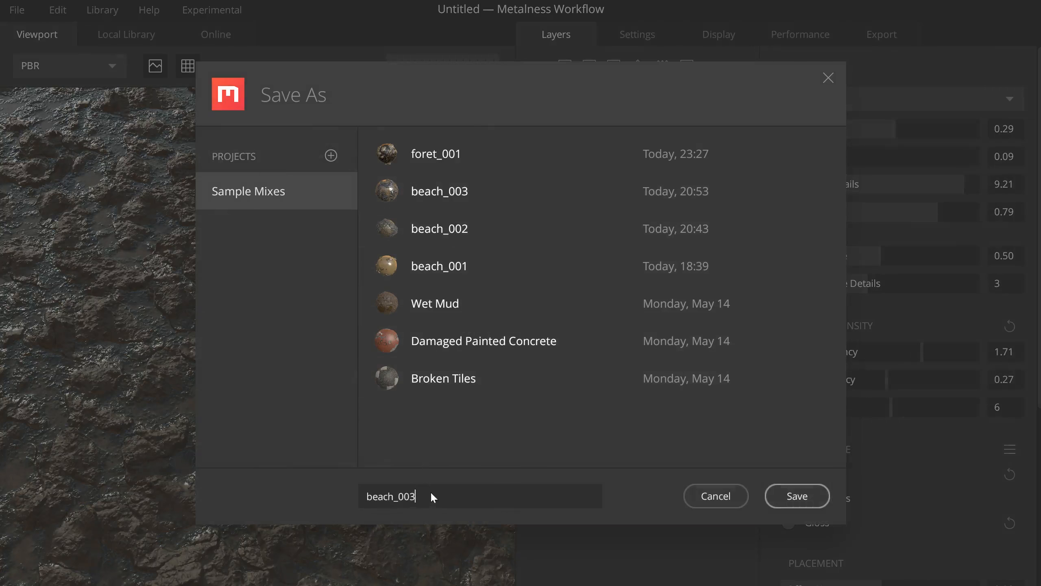
{"action": "type", "text": "4"}
{"action": "left_click", "coordinate": [793, 498]}
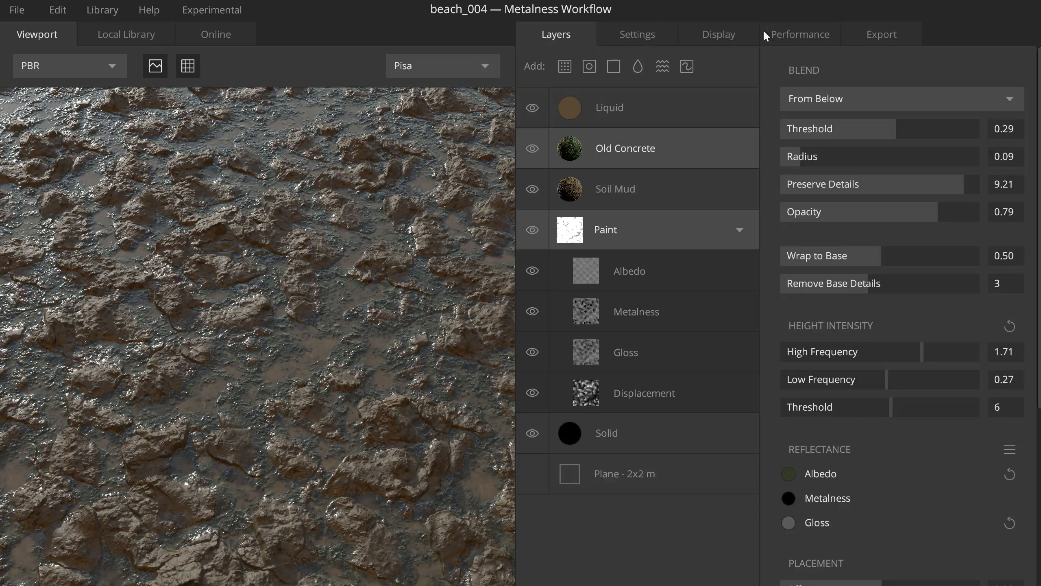
- Turn off subfolder creation for the export and set its location to a new beach_004 folder inside quixel_mixer
{"action": "left_click", "coordinate": [874, 38]}
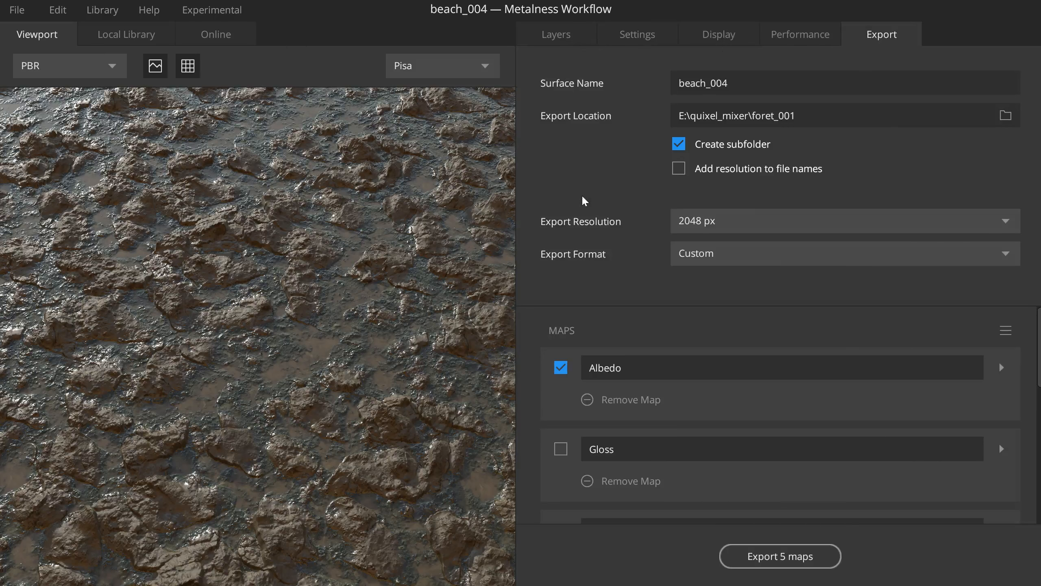
{"action": "left_click", "coordinate": [680, 145]}
{"action": "left_click", "coordinate": [1005, 115]}
{"action": "left_click", "coordinate": [188, 26]}
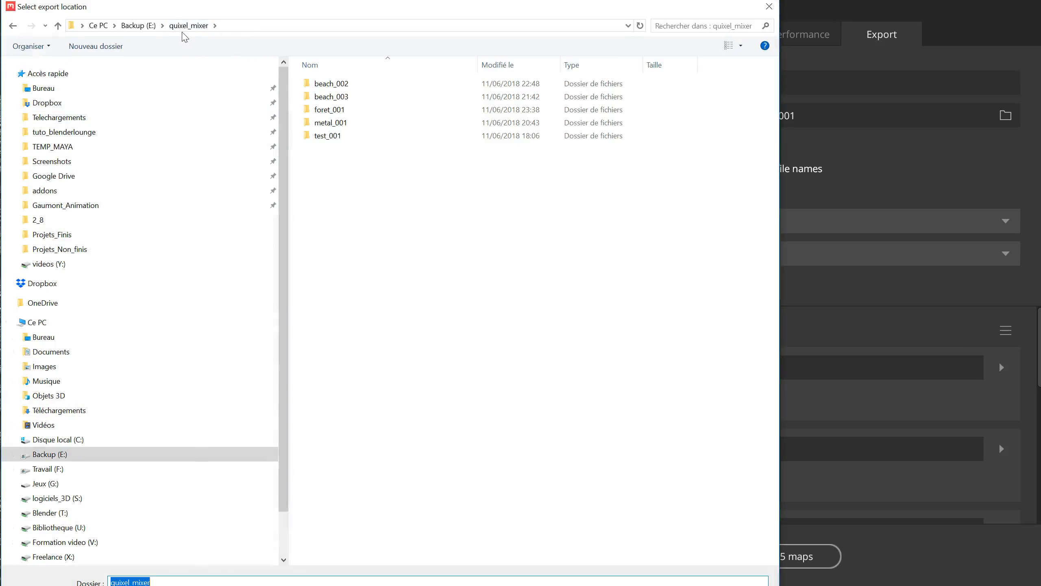
{"action": "double_click", "coordinate": [344, 96]}
{"action": "left_click", "coordinate": [189, 25]}
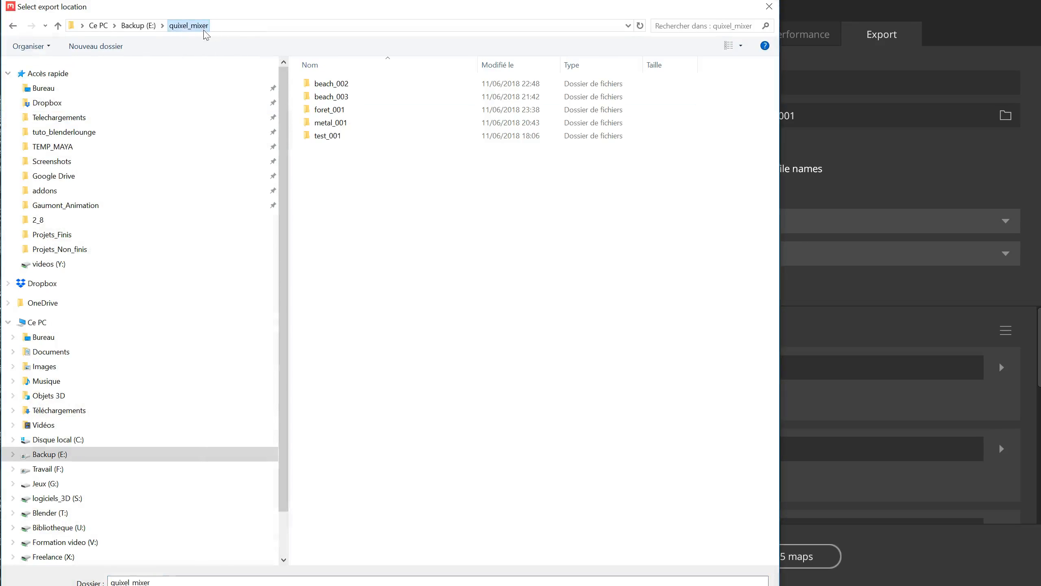
{"action": "left_click", "coordinate": [94, 46]}
{"action": "type", "text": "be"}
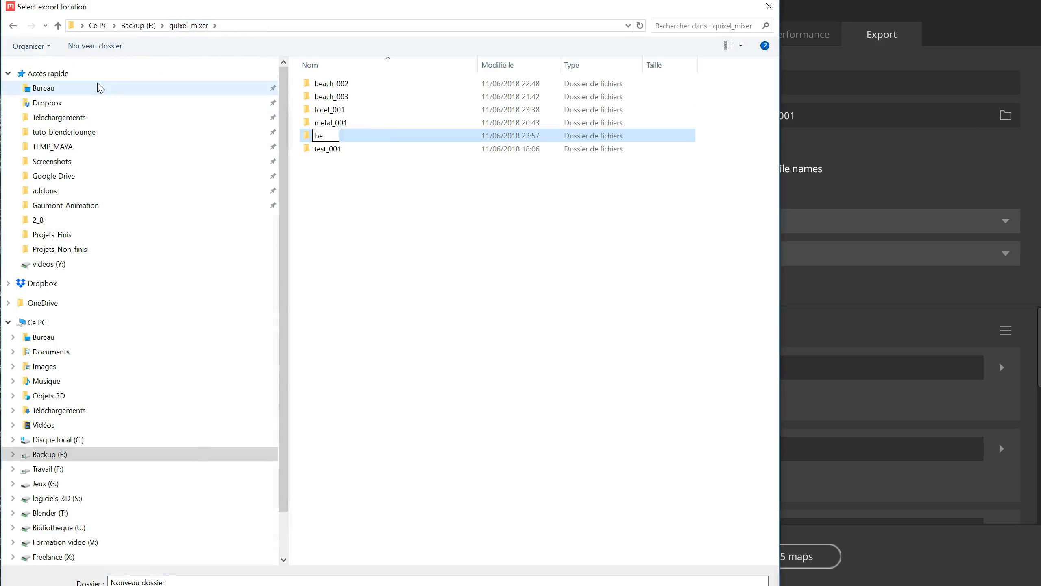
{"action": "type", "text": "ach_004"}
{"action": "key", "text": "Return"}
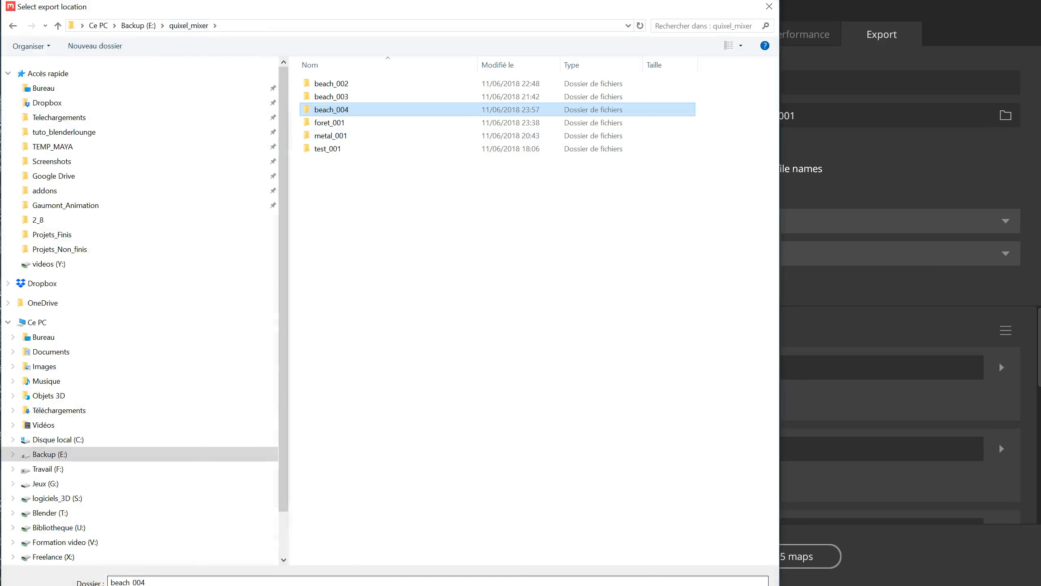
{"action": "key", "text": "Return"}
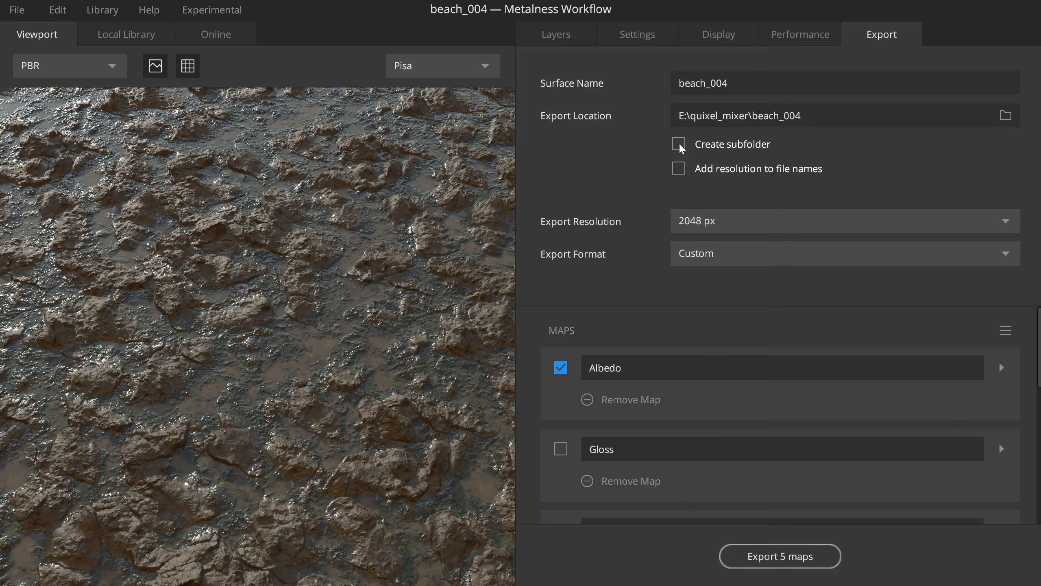
- Set the export resolution to 4096 px and the export format to EXR
{"action": "left_click", "coordinate": [692, 223]}
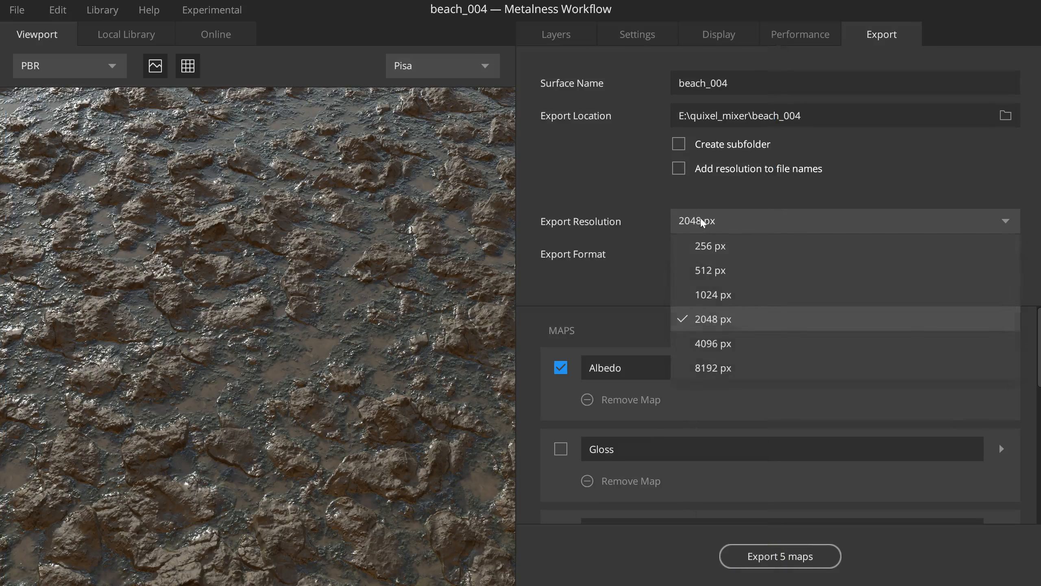
{"action": "left_click", "coordinate": [712, 367]}
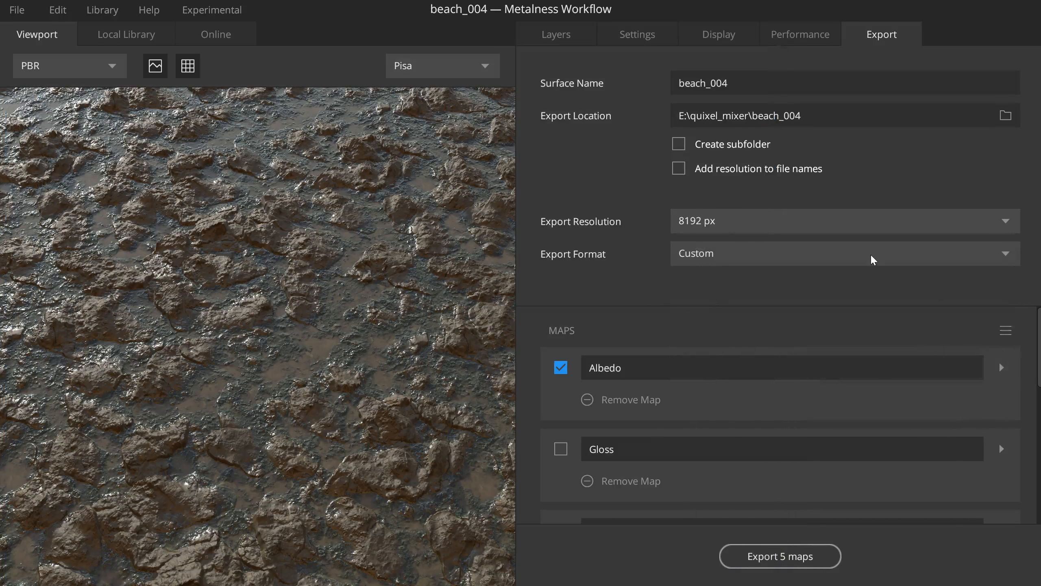
{"action": "left_click", "coordinate": [722, 260]}
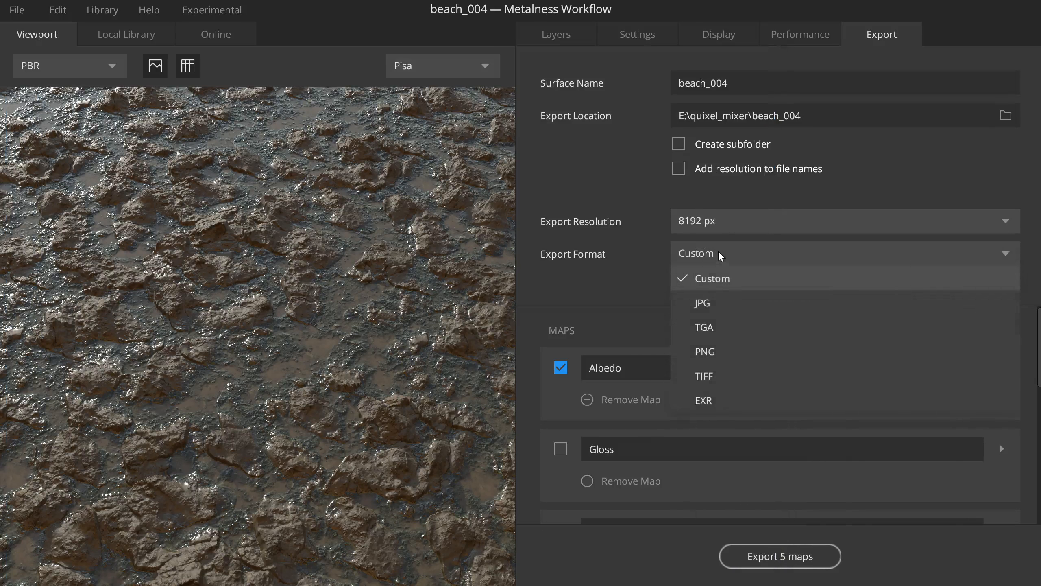
{"action": "left_click", "coordinate": [711, 403]}
{"action": "scroll", "coordinate": [659, 359], "scroll_direction": "down", "scroll_amount": 3}
{"action": "scroll", "coordinate": [657, 348], "scroll_direction": "up", "scroll_amount": 3}
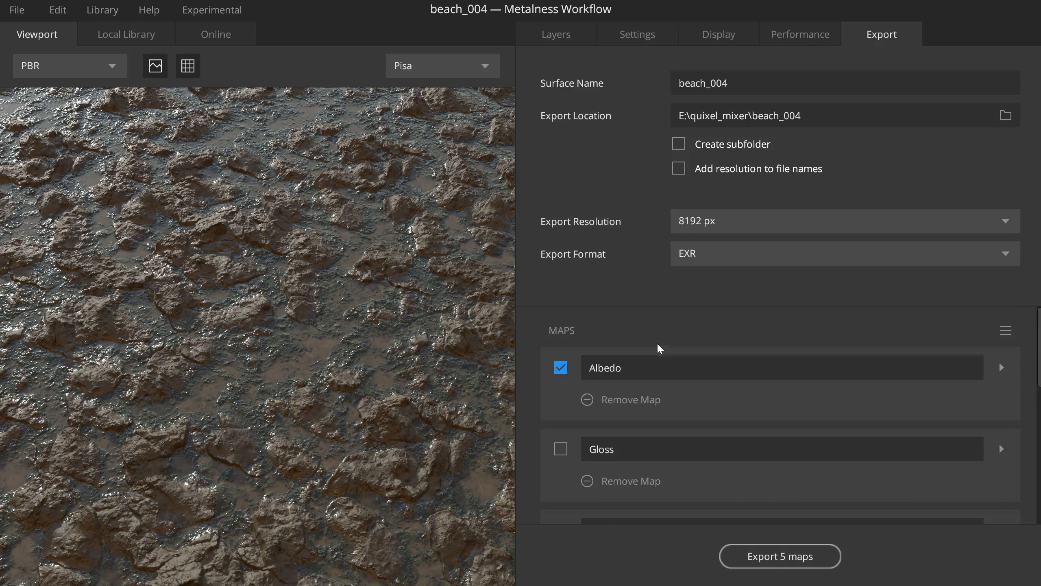
{"action": "left_click", "coordinate": [693, 222]}
{"action": "left_click", "coordinate": [699, 343]}
- Exclude the AO map and export the four remaining maps
{"action": "scroll", "coordinate": [688, 393], "scroll_direction": "down", "scroll_amount": 2}
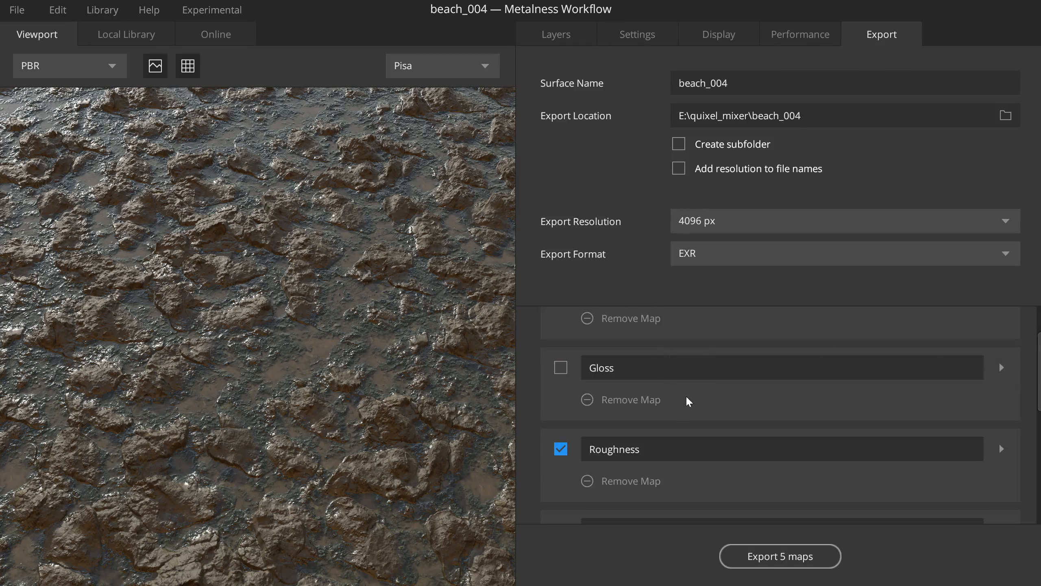
{"action": "scroll", "coordinate": [586, 370], "scroll_direction": "down", "scroll_amount": 1}
{"action": "scroll", "coordinate": [579, 352], "scroll_direction": "down", "scroll_amount": 4}
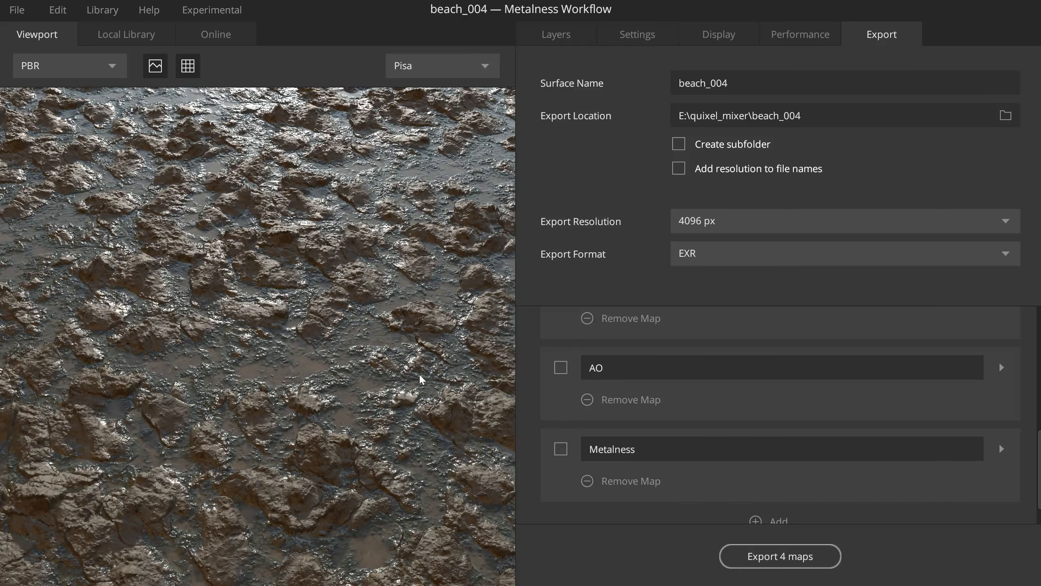
{"action": "left_click", "coordinate": [749, 556]}
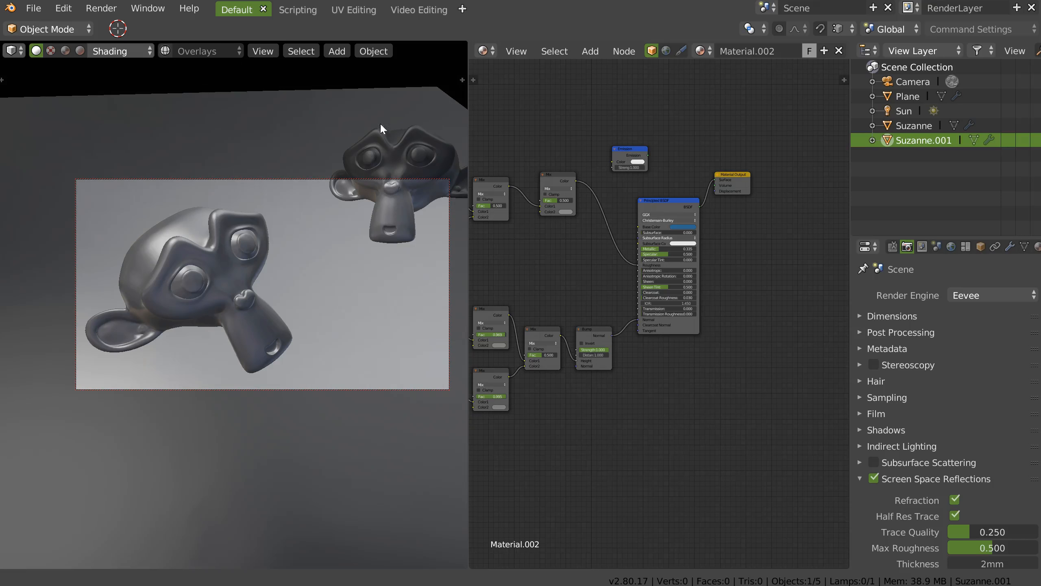
- Switch to Blender, remove the Multiply node from the plane's material while keeping its link, and move the albedo texture nearer the Principled BSDF
{"action": "middle_click_drag", "start_coordinate": [504, 226], "coordinate": [610, 231]}
{"action": "middle_click_drag", "start_coordinate": [584, 189], "coordinate": [593, 190]}
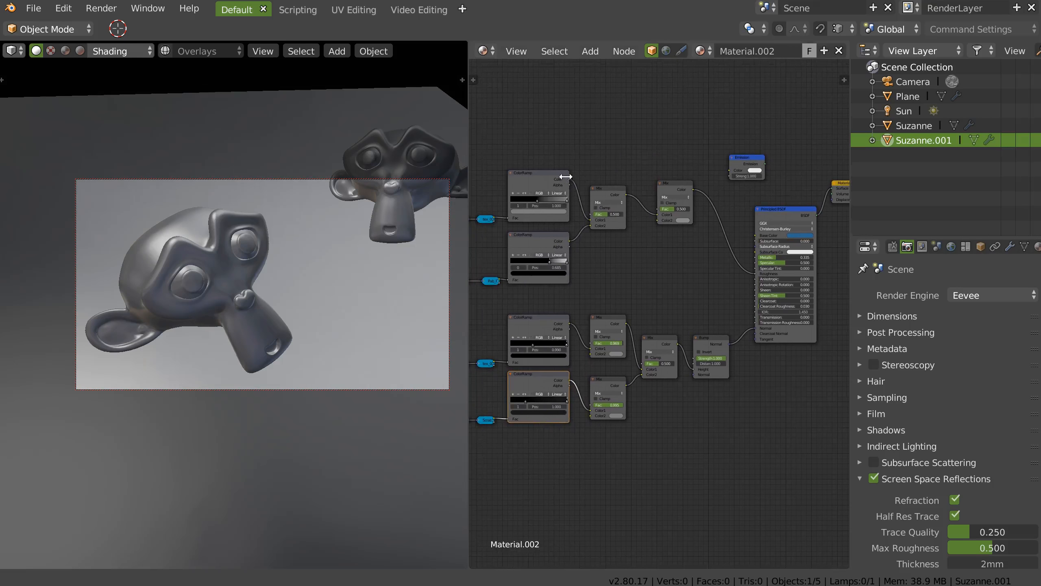
{"action": "left_click", "coordinate": [344, 314]}
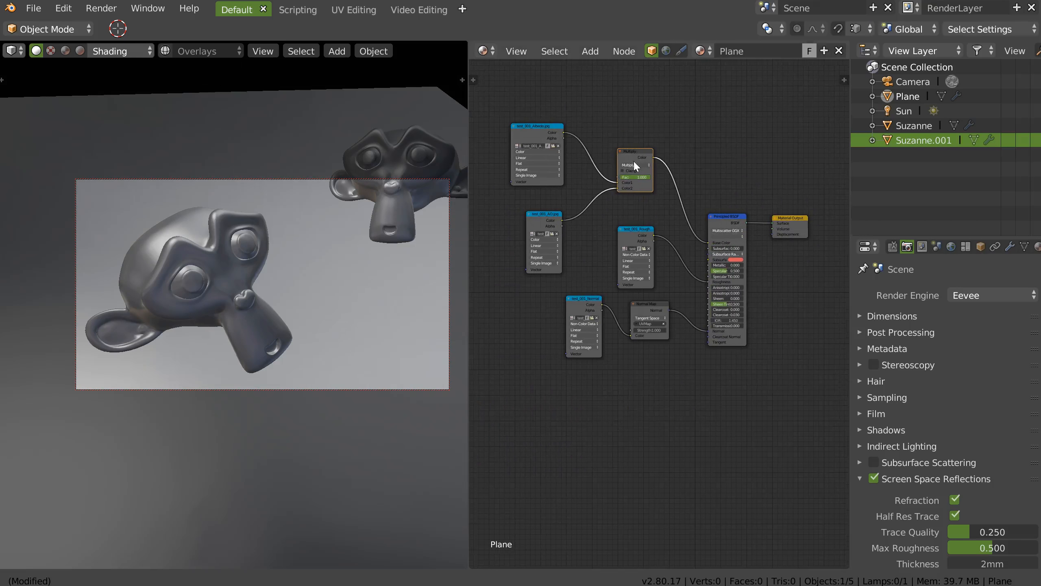
{"action": "key", "text": "ctrl+x"}
{"action": "left_click_drag", "start_coordinate": [537, 129], "coordinate": [624, 158]}
{"action": "scroll", "coordinate": [662, 151], "scroll_direction": "up", "scroll_amount": 2}
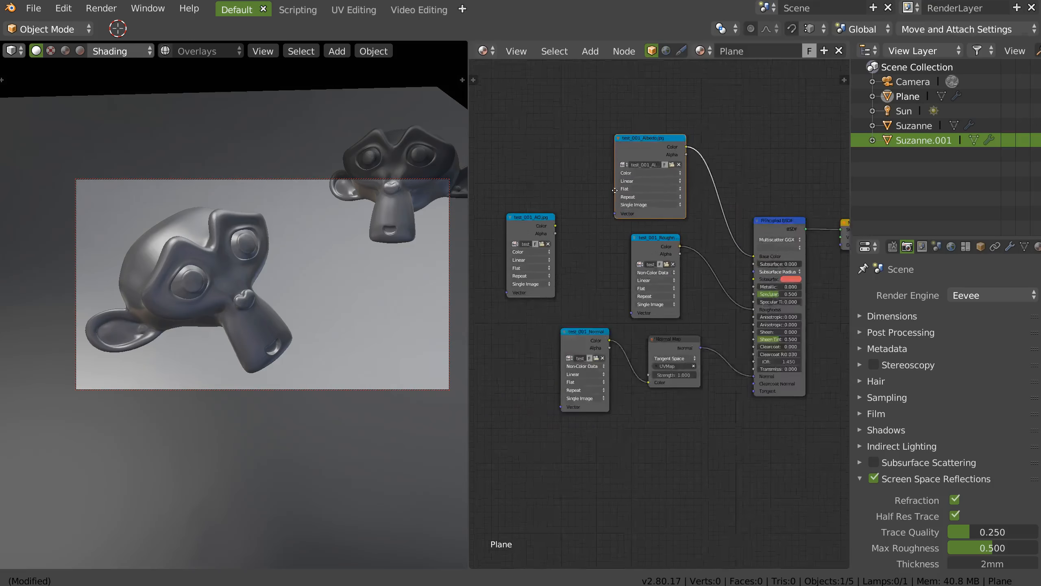
- Replace the plane's albedo and roughness images with beach_004_Albedo.exr and beach_004_Roughness.exr
{"action": "left_click", "coordinate": [678, 162]}
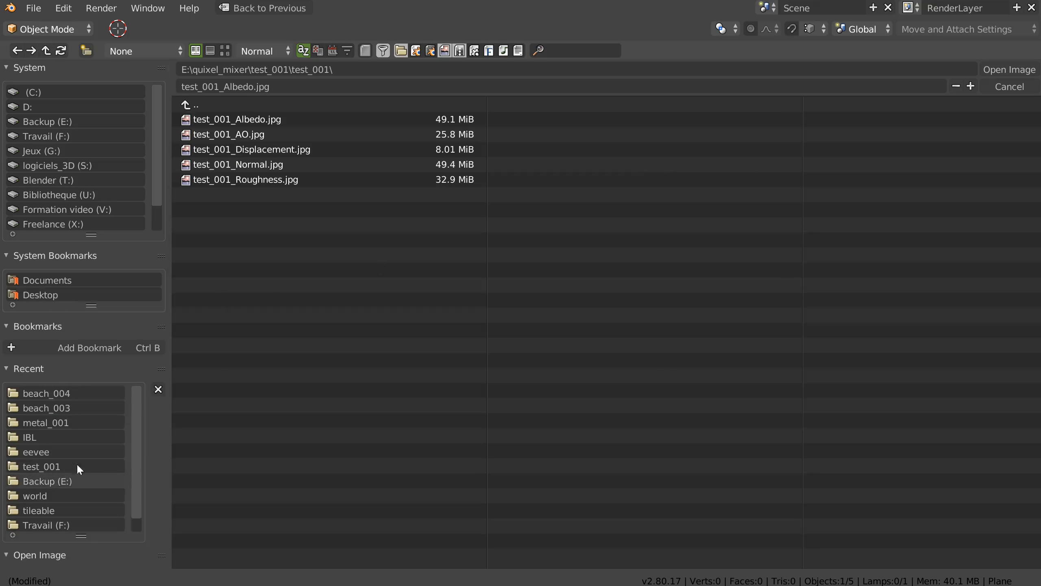
{"action": "left_click", "coordinate": [59, 393]}
{"action": "double_click", "coordinate": [262, 120]}
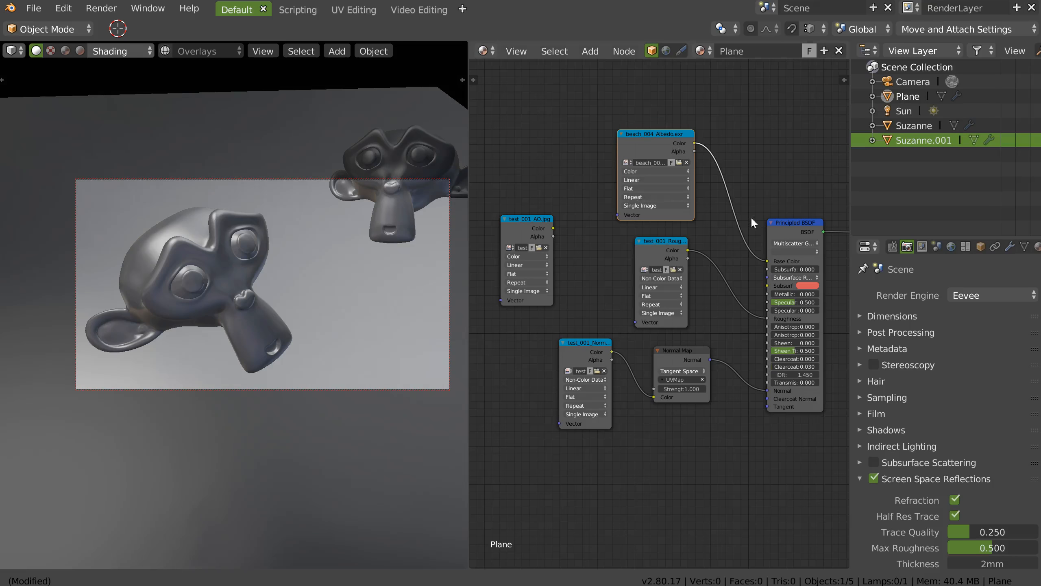
{"action": "left_click", "coordinate": [674, 271]}
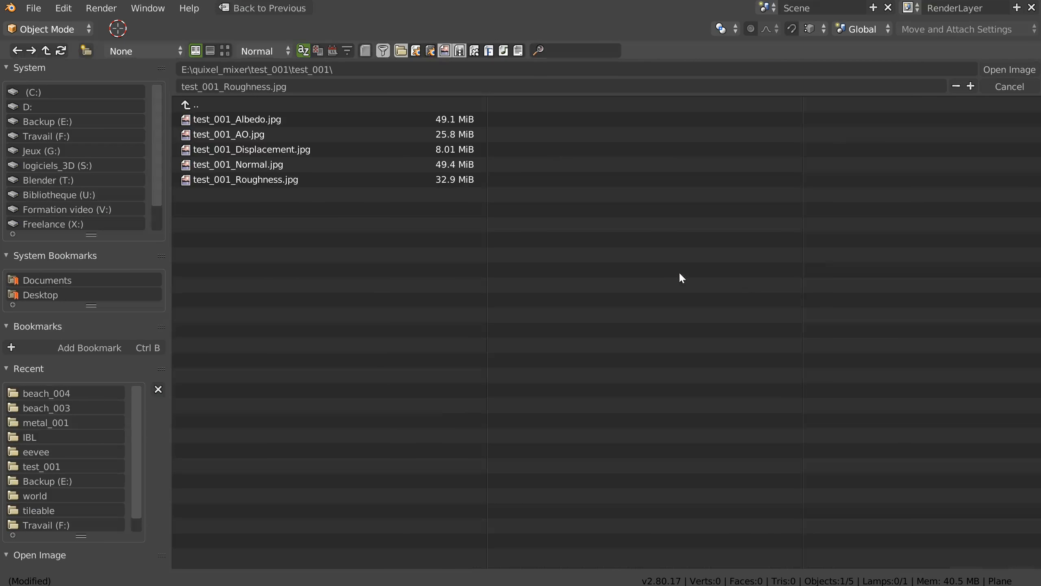
{"action": "left_click", "coordinate": [25, 394]}
{"action": "double_click", "coordinate": [248, 164]}
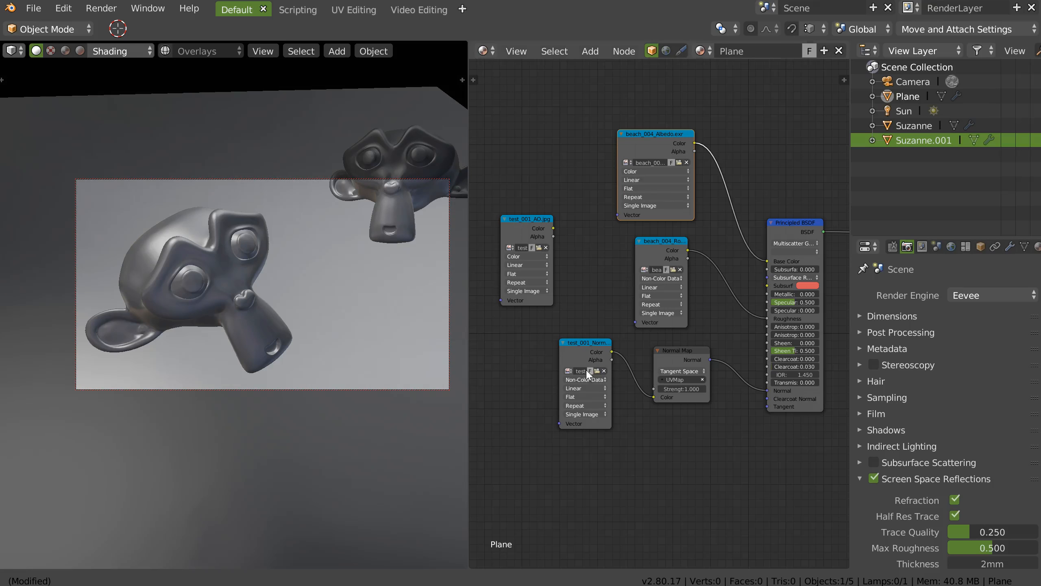
- Replace the image feeding the plane's Normal Map node with beach_004_Normal.exr
{"action": "left_click", "coordinate": [597, 372]}
{"action": "left_click", "coordinate": [37, 393]}
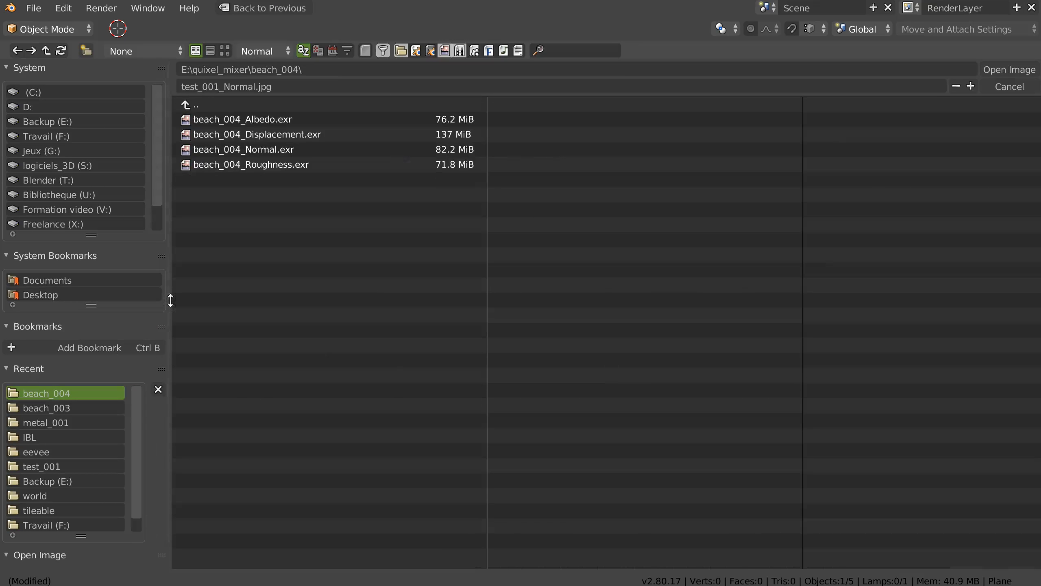
{"action": "double_click", "coordinate": [253, 155]}
{"action": "middle_click_drag", "start_coordinate": [682, 318], "coordinate": [592, 326]}
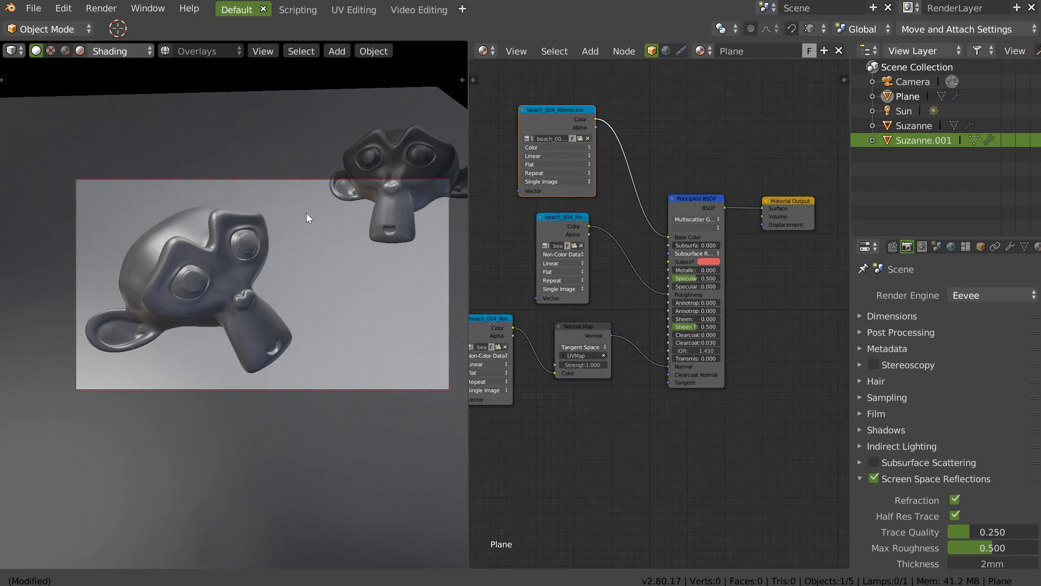
- Display the viewport in rendered shading and move the plane by about 9 mm
{"action": "key", "text": "shift+z"}
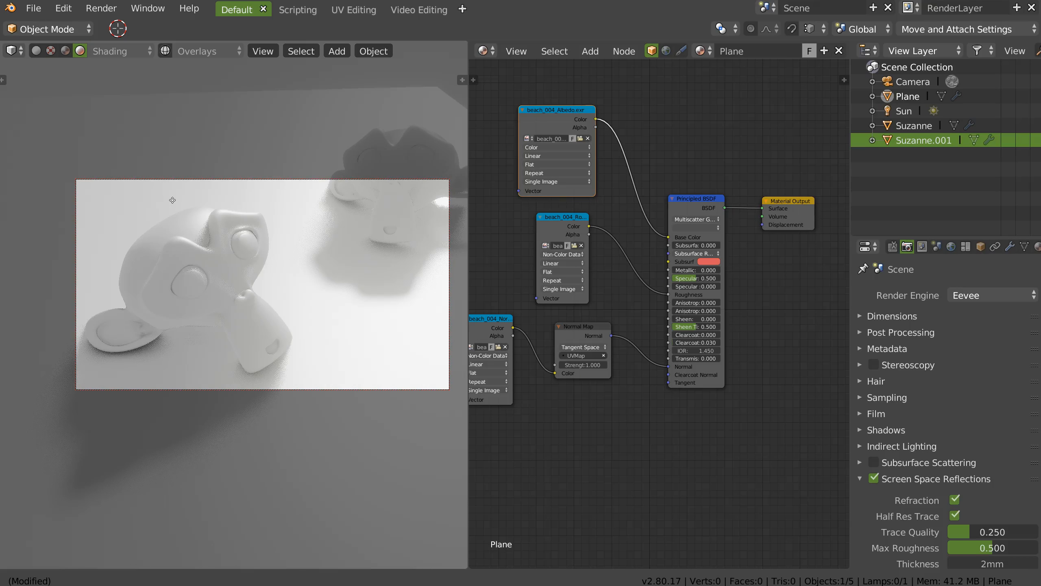
{"action": "key", "text": "g"}
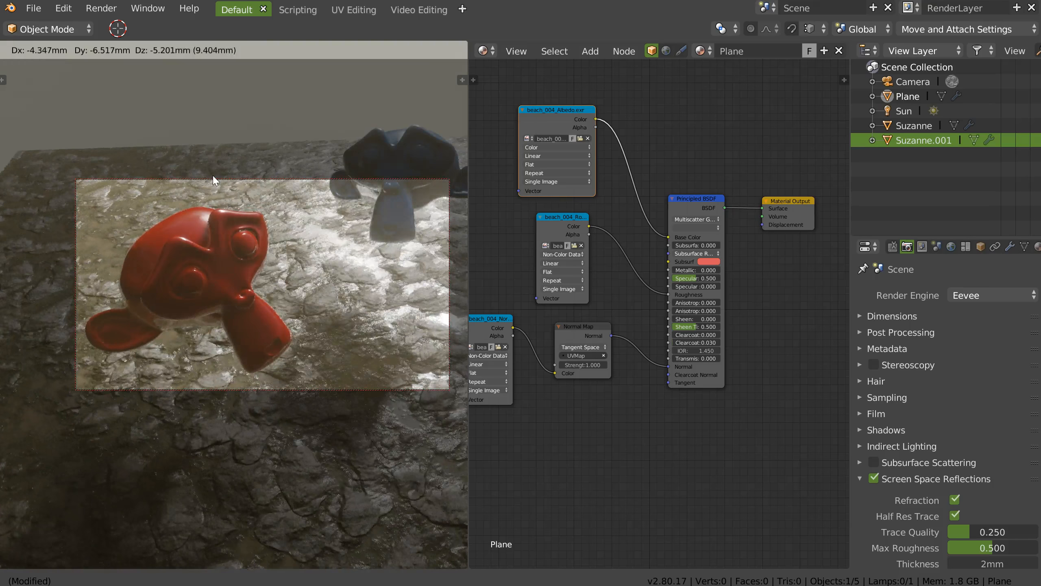
{"action": "left_click", "coordinate": [214, 180]}
{"action": "middle_click_drag", "start_coordinate": [309, 255], "coordinate": [180, 254]}
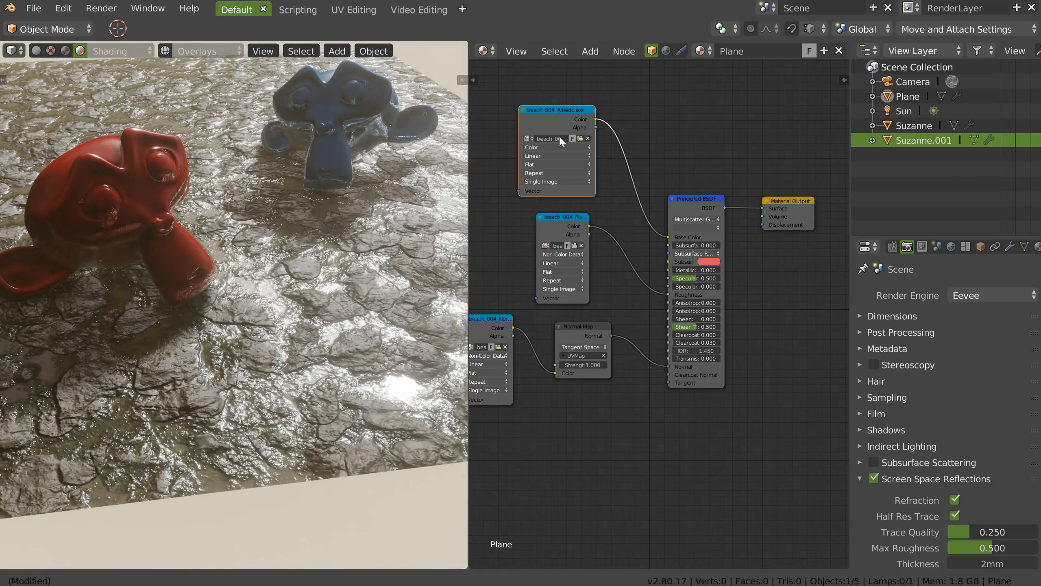
- Add a Subdivision Surface modifier to the plane after its two Array modifiers and set it to Simple
{"action": "left_click", "coordinate": [1009, 247]}
{"action": "left_click", "coordinate": [865, 340]}
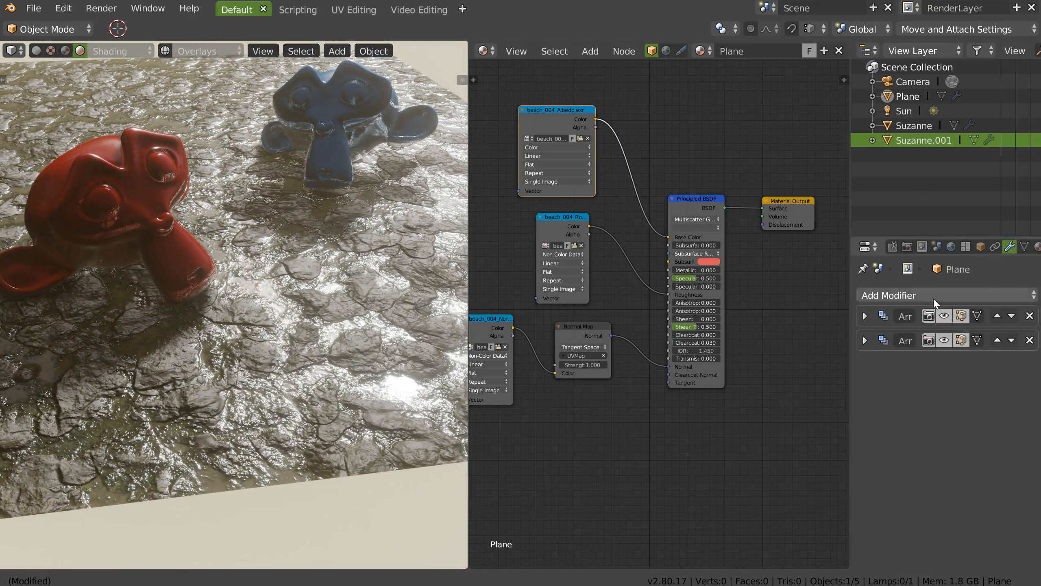
{"action": "left_click", "coordinate": [885, 296]}
{"action": "left_click", "coordinate": [718, 534]}
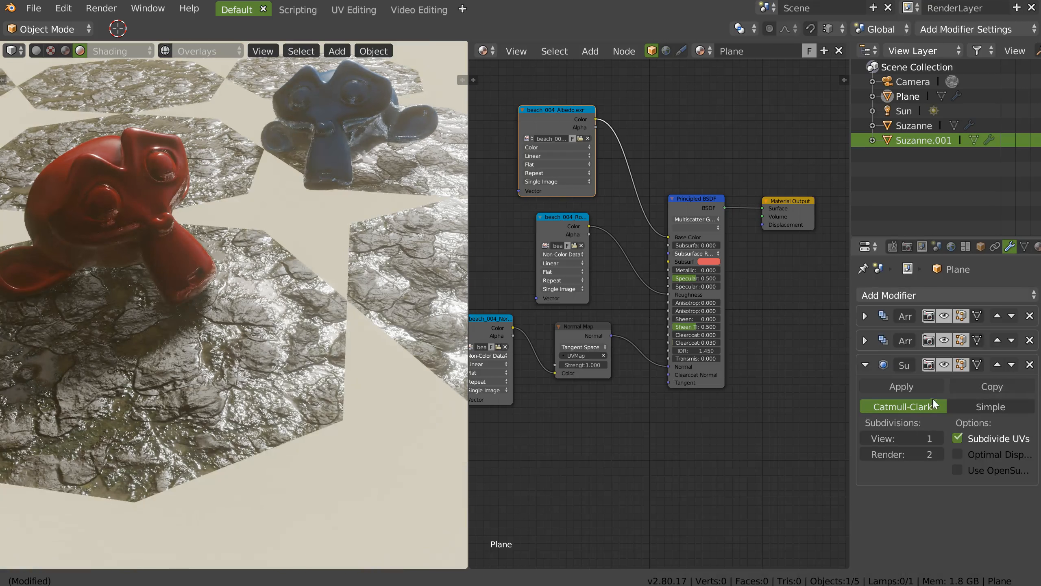
{"action": "left_click", "coordinate": [986, 408]}
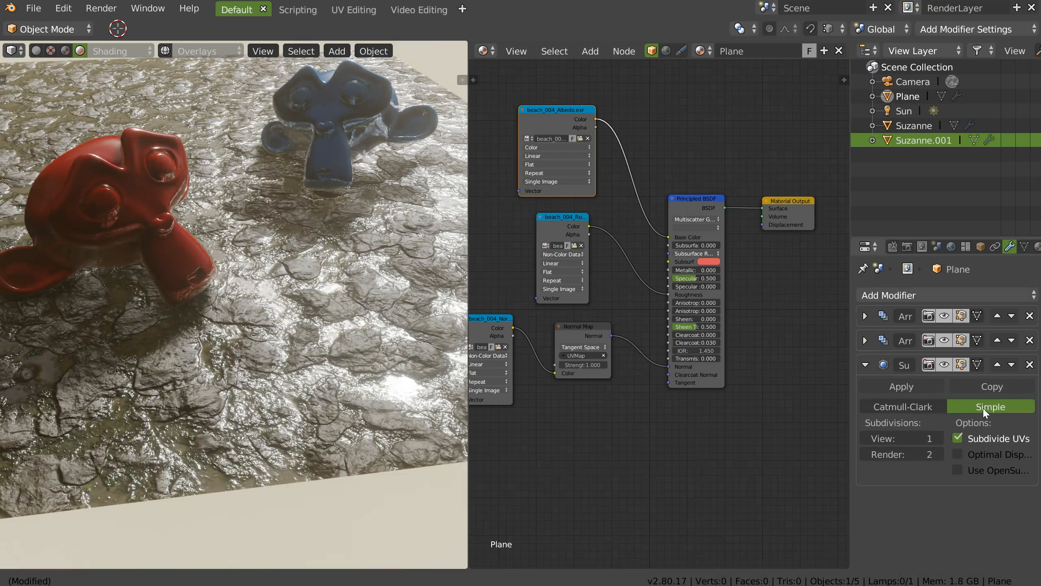
- Add a Displace modifier to the plane and give it a new texture
{"action": "left_click", "coordinate": [968, 293]}
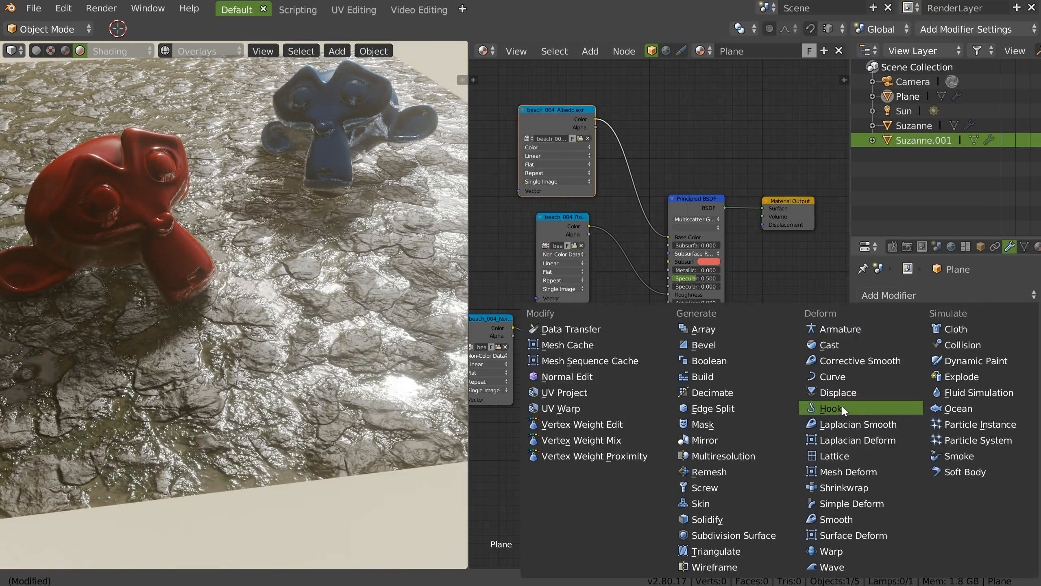
{"action": "left_click", "coordinate": [842, 394]}
{"action": "scroll", "coordinate": [895, 387], "scroll_direction": "down", "scroll_amount": 3}
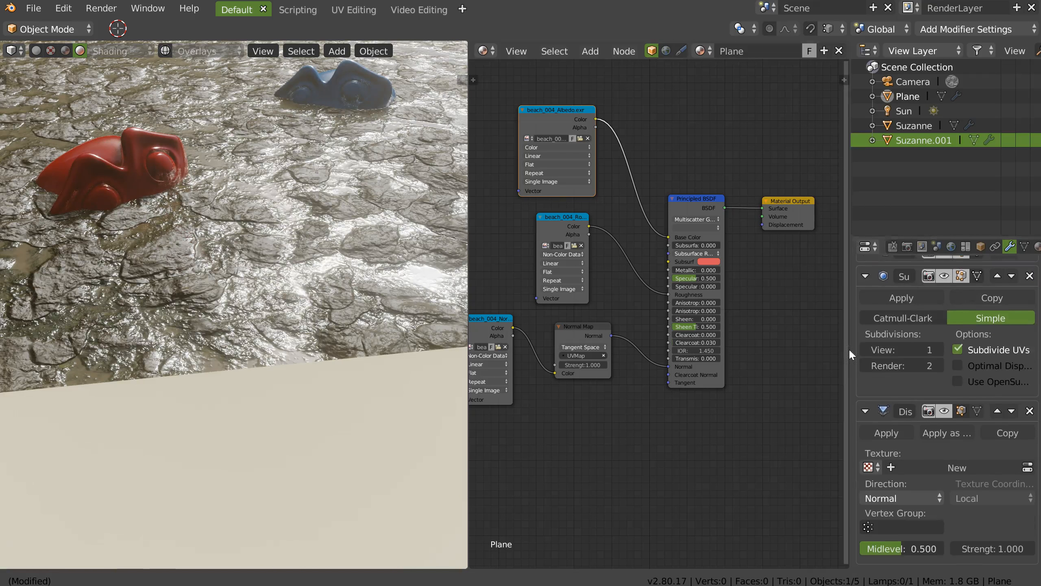
{"action": "left_click_drag", "start_coordinate": [850, 353], "coordinate": [849, 353]}
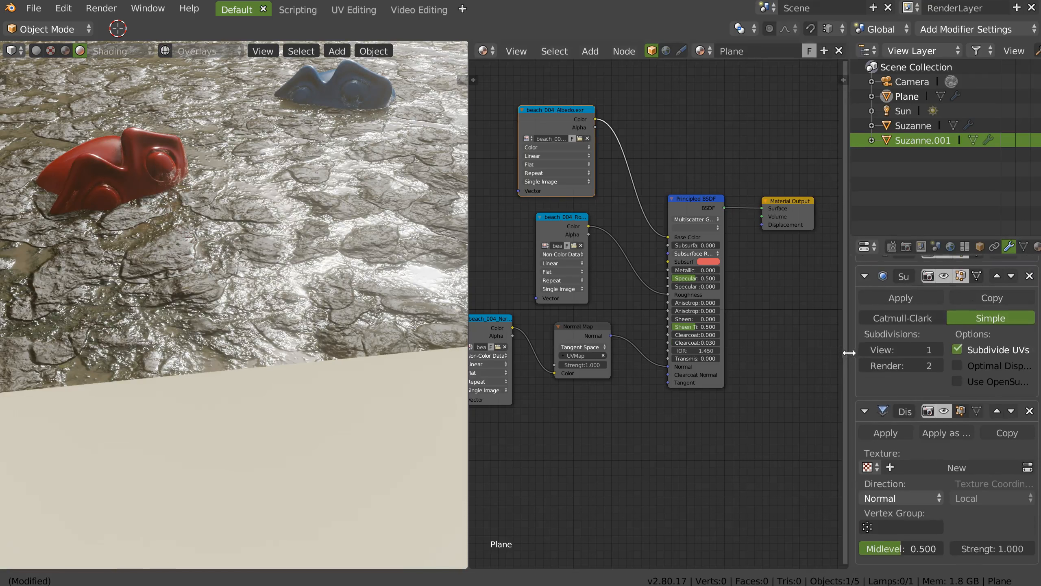
{"action": "left_click", "coordinate": [973, 466]}
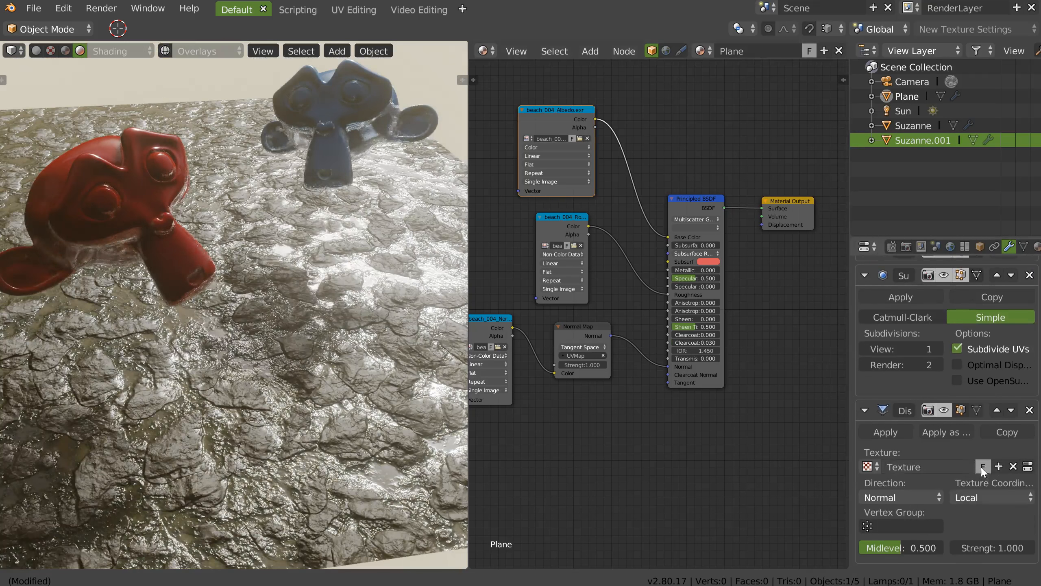
- Load beach_004_Displacement.exr from the beach_004 folder as the image of the Displace texture
{"action": "left_click", "coordinate": [1028, 468]}
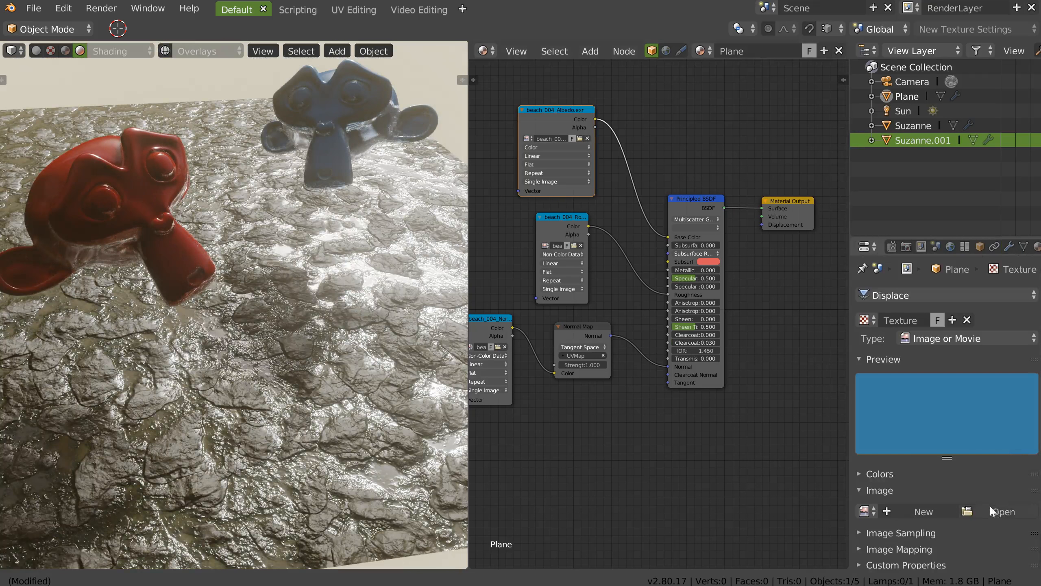
{"action": "left_click", "coordinate": [990, 510]}
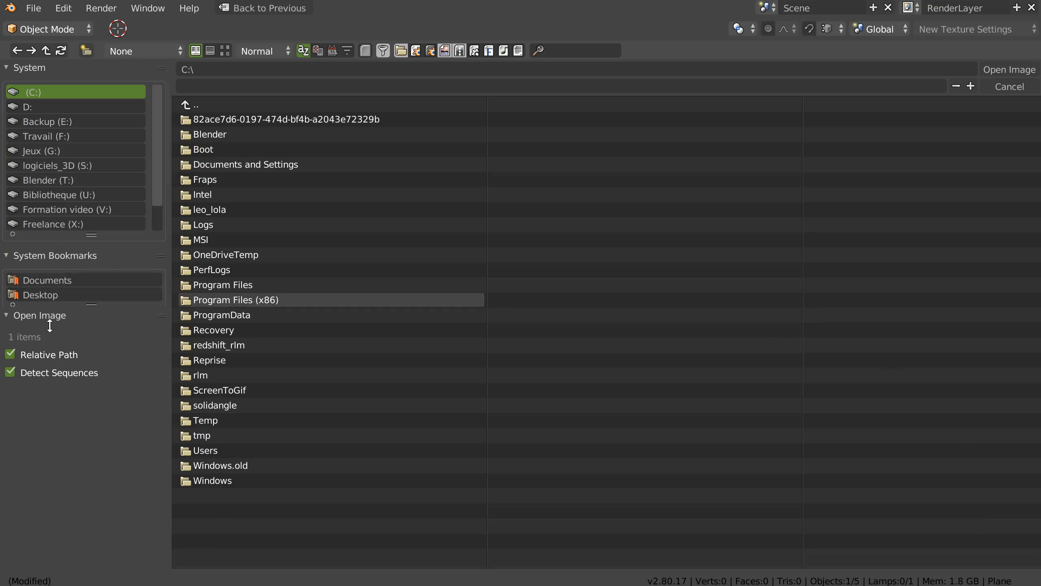
{"action": "left_click", "coordinate": [54, 314]}
{"action": "left_click", "coordinate": [108, 316]}
{"action": "left_click", "coordinate": [116, 314]}
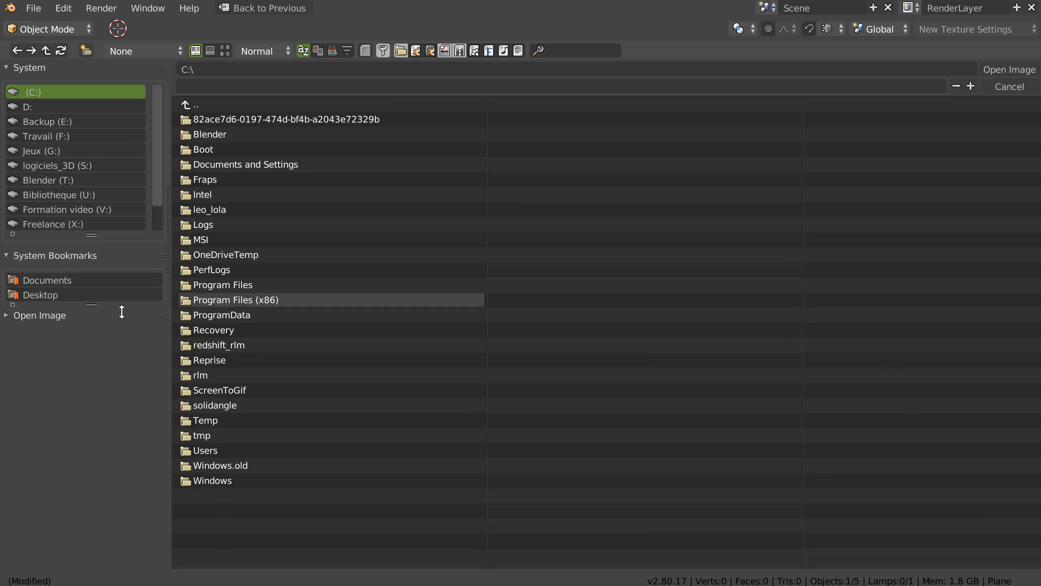
{"action": "left_click", "coordinate": [60, 394]}
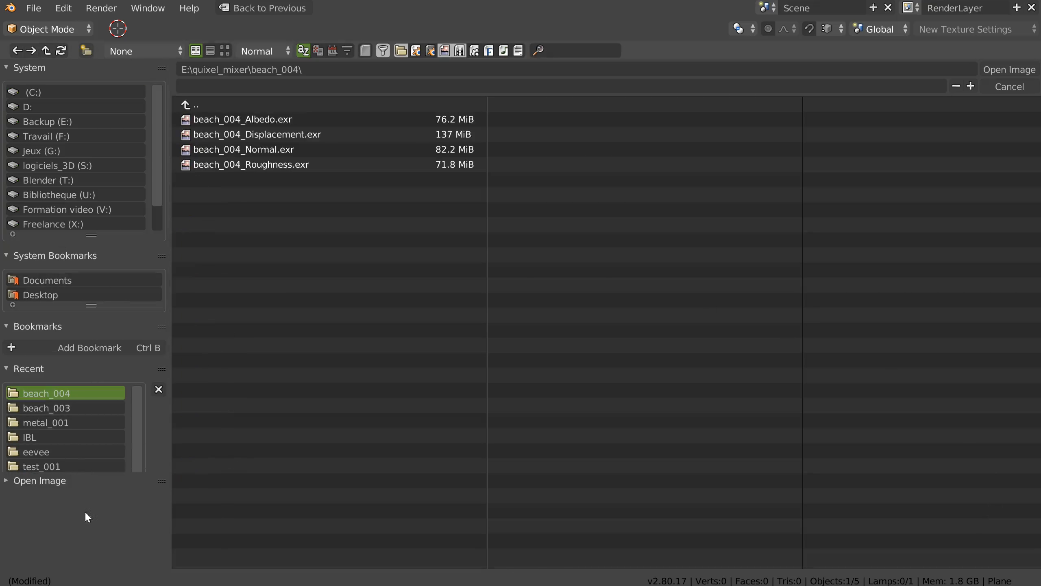
{"action": "left_click", "coordinate": [263, 135]}
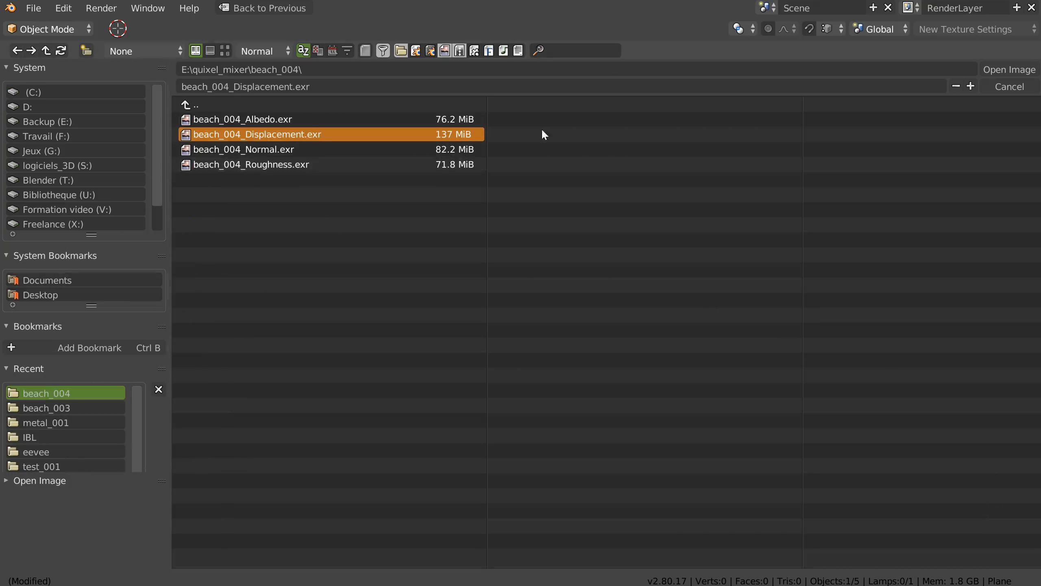
{"action": "left_click", "coordinate": [1000, 71]}
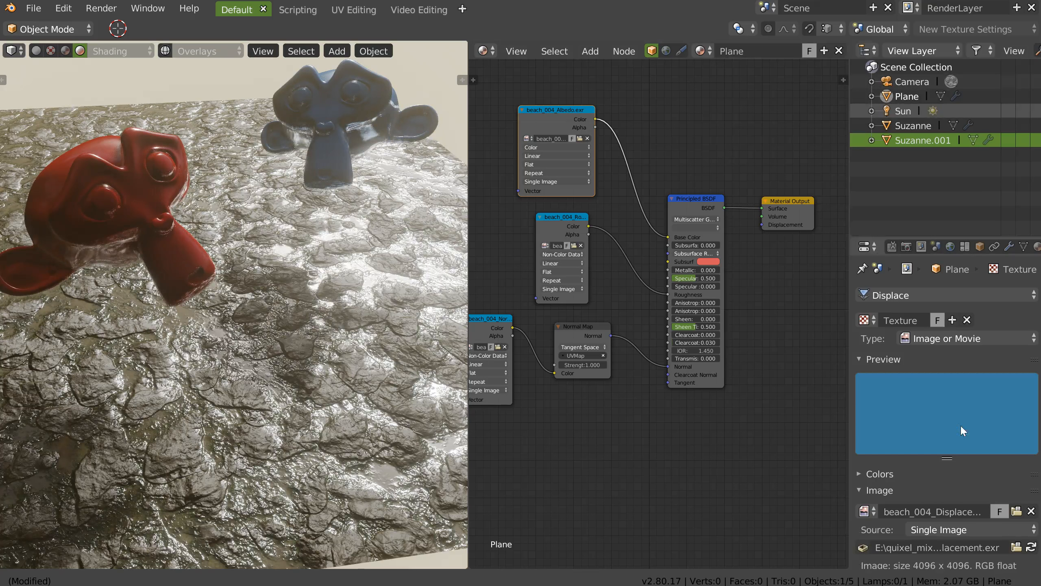
- Set the displacement image's color space to Raw
{"action": "scroll", "coordinate": [923, 509], "scroll_direction": "down", "scroll_amount": 6}
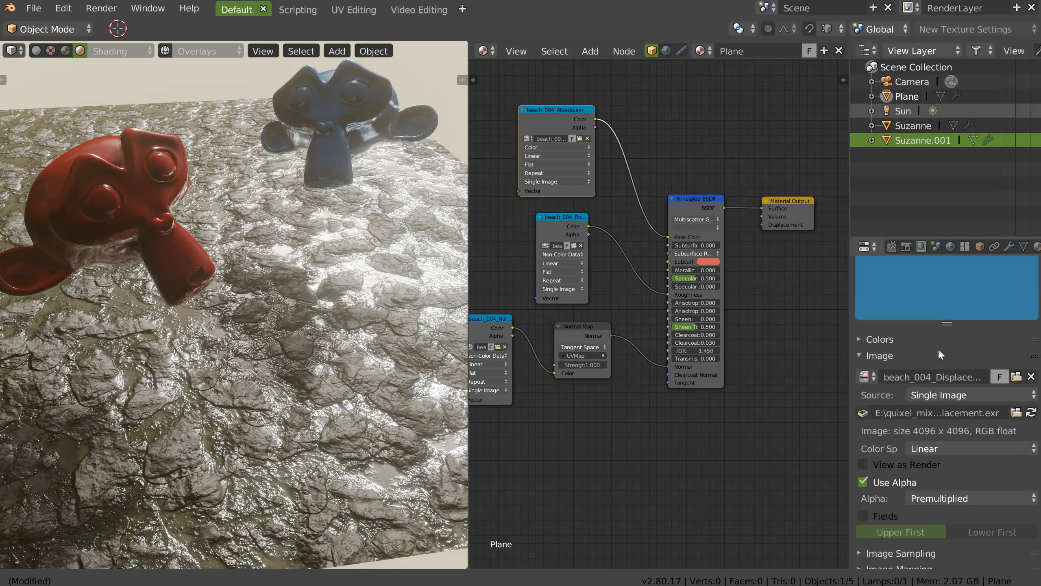
{"action": "left_click", "coordinate": [938, 447]}
{"action": "left_click", "coordinate": [923, 368]}
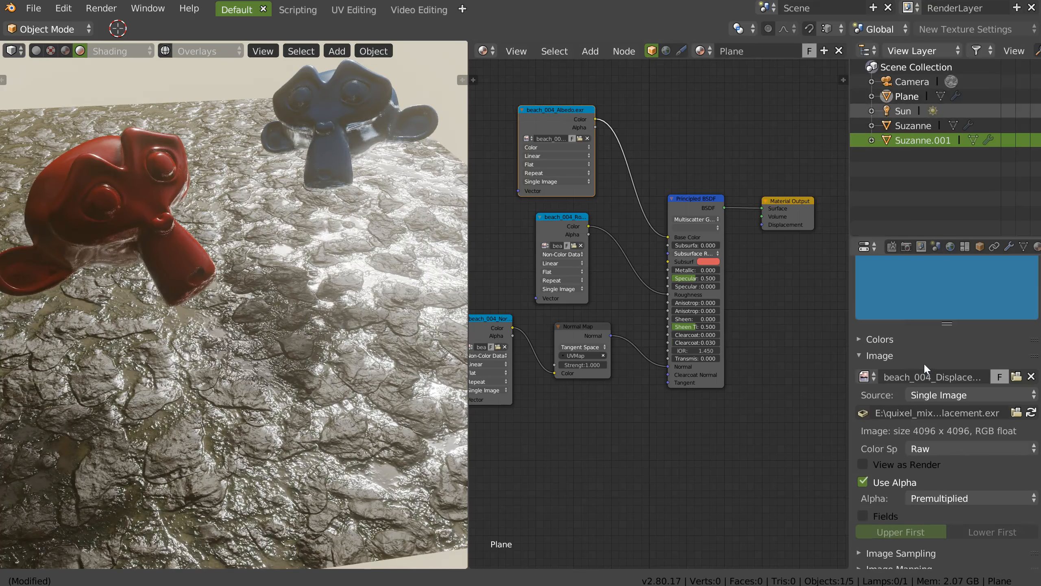
- Set the Displace modifier's texture coordinates to UV and its strength to 0.1
{"action": "left_click", "coordinate": [1009, 246]}
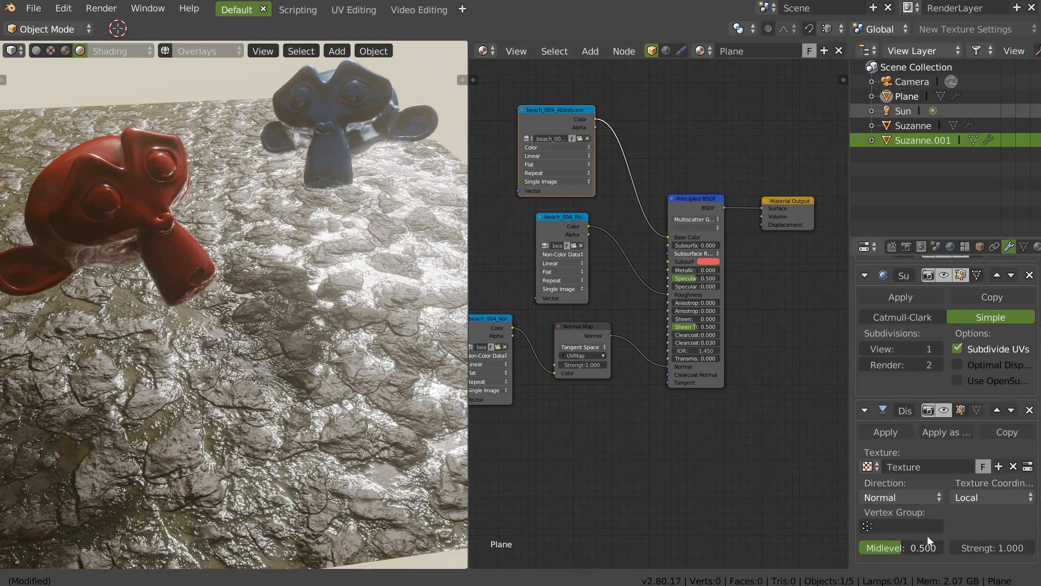
{"action": "left_click", "coordinate": [980, 498]}
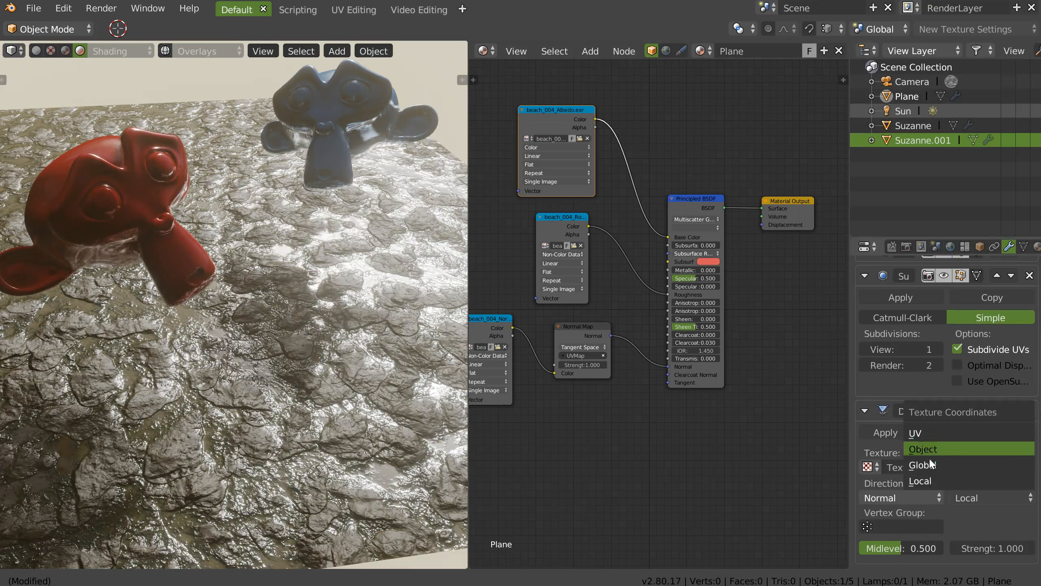
{"action": "left_click", "coordinate": [917, 432]}
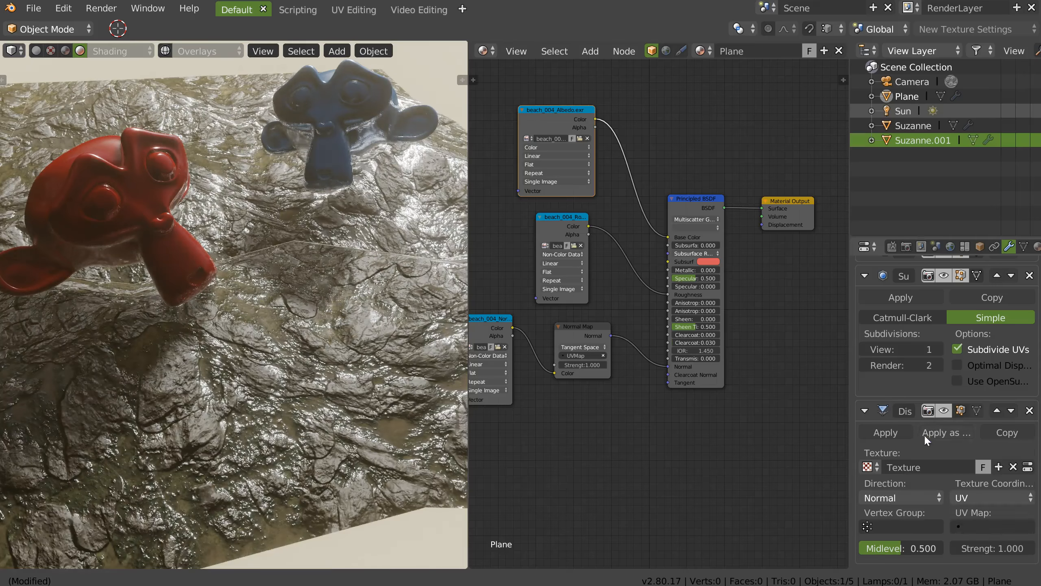
{"action": "left_click", "coordinate": [992, 549]}
{"action": "type", "text": "0.1"}
{"action": "key", "text": "Return"}
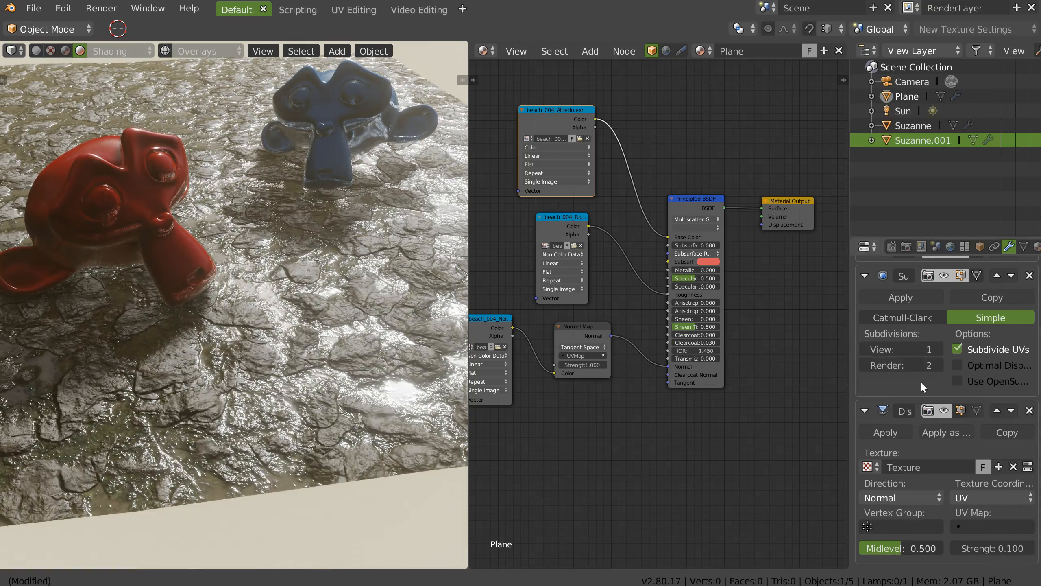
- Raise the Subdivision Surface modifier's viewport subdivisions to 6
{"action": "left_click", "coordinate": [937, 349]}
{"action": "left_click", "coordinate": [938, 349]}
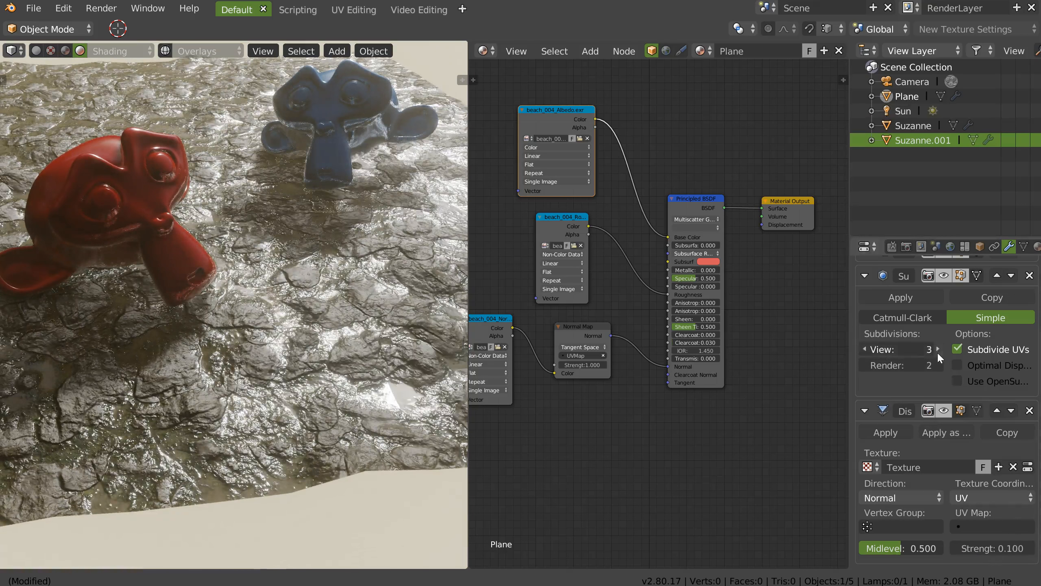
{"action": "left_click", "coordinate": [937, 352]}
{"action": "left_click", "coordinate": [938, 353]}
{"action": "left_click", "coordinate": [937, 352]}
- Apply smooth shading to the displaced plane
{"action": "middle_click_drag", "start_coordinate": [331, 332], "coordinate": [342, 360]}
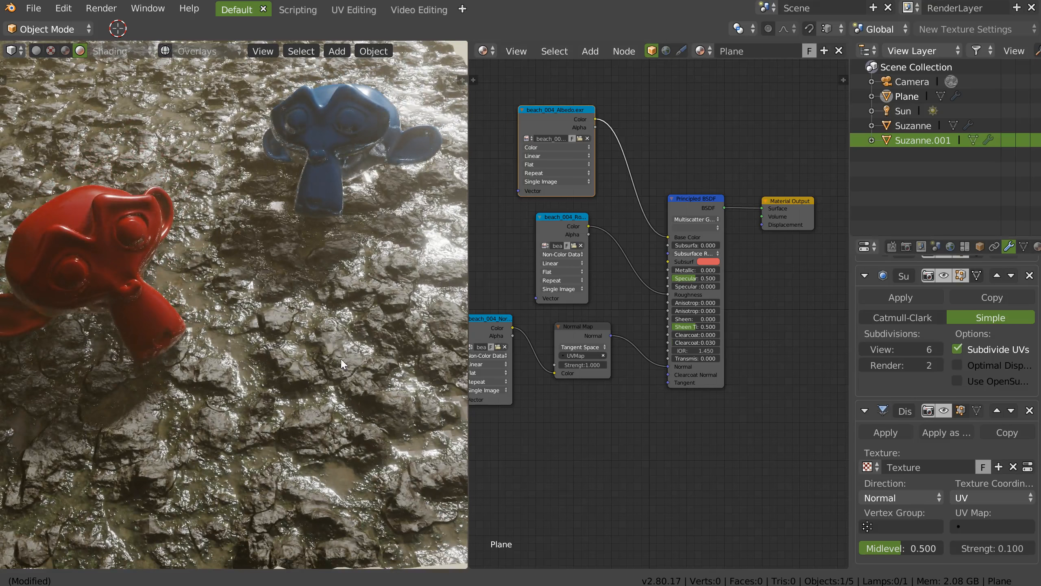
{"action": "key", "text": "z"}
{"action": "left_click", "coordinate": [247, 416]}
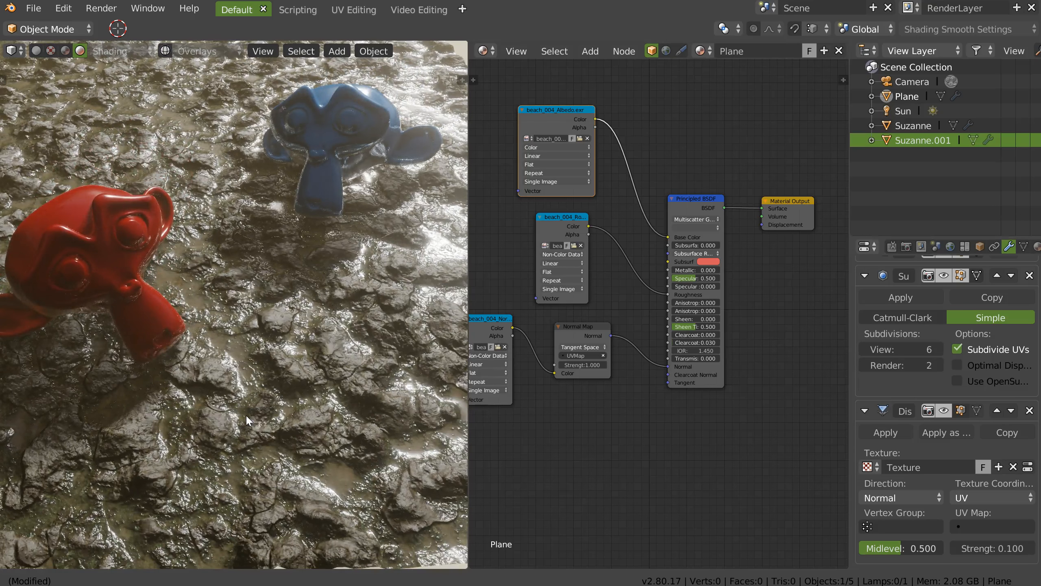
{"action": "middle_click_drag", "start_coordinate": [309, 407], "coordinate": [274, 297]}
- Add a second Subdivision Surface modifier directly before Displace, set to Simple with 2 viewport subdivisions
{"action": "left_click", "coordinate": [865, 411]}
{"action": "left_click", "coordinate": [864, 365]}
{"action": "left_click", "coordinate": [932, 292]}
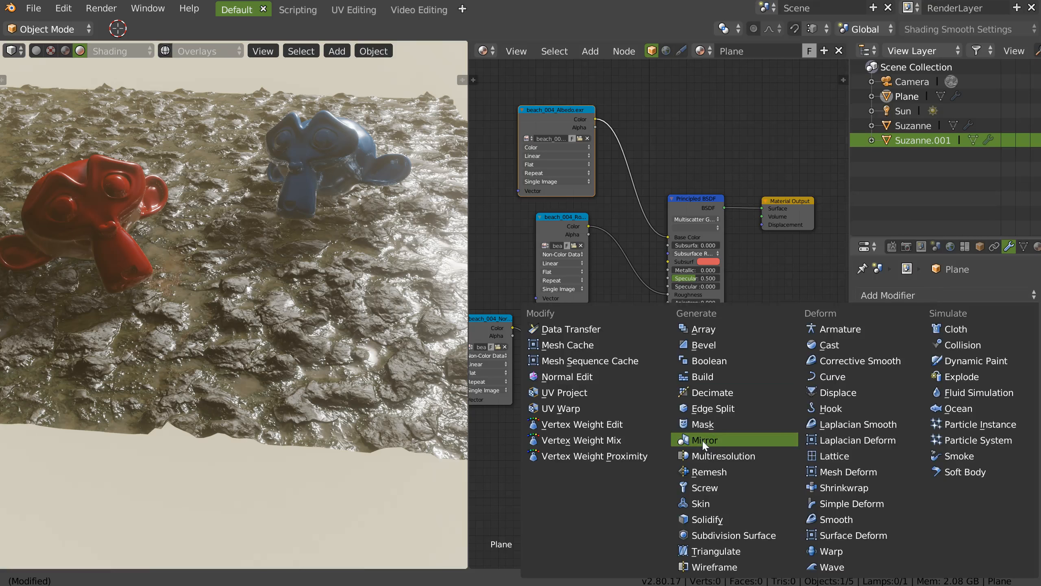
{"action": "left_click", "coordinate": [724, 534]}
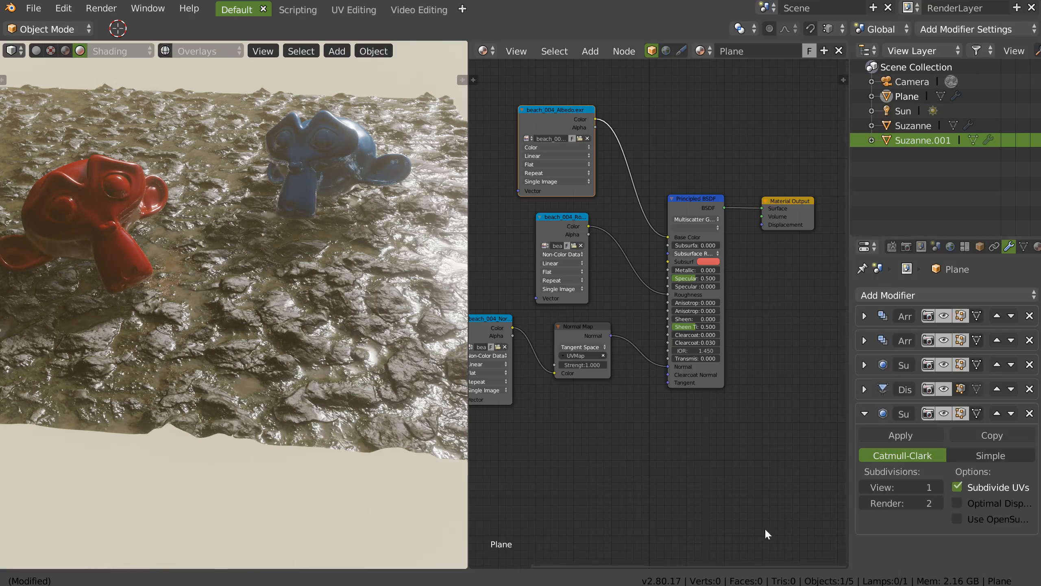
{"action": "left_click", "coordinate": [997, 412]}
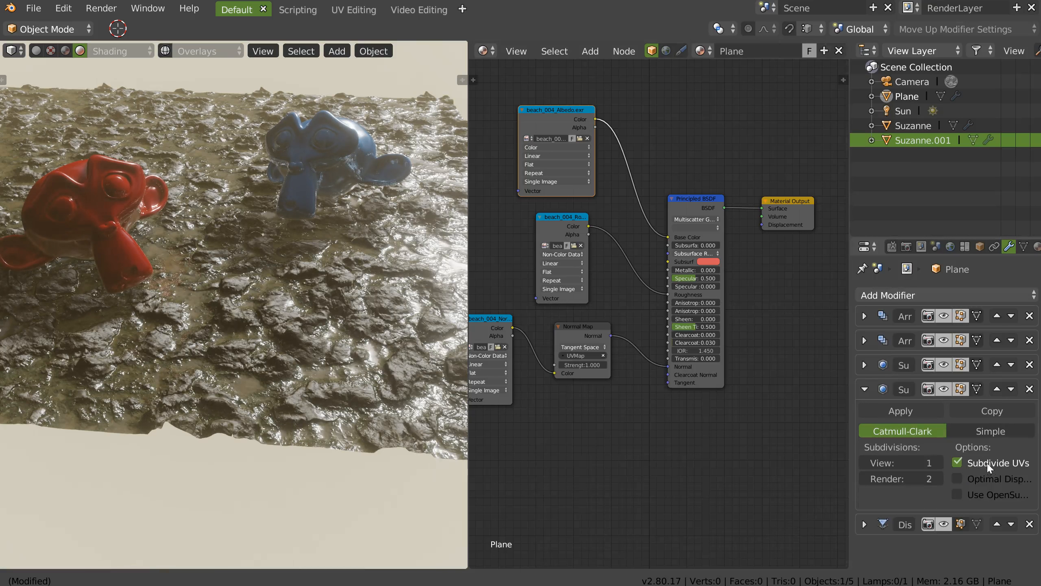
{"action": "left_click", "coordinate": [982, 435]}
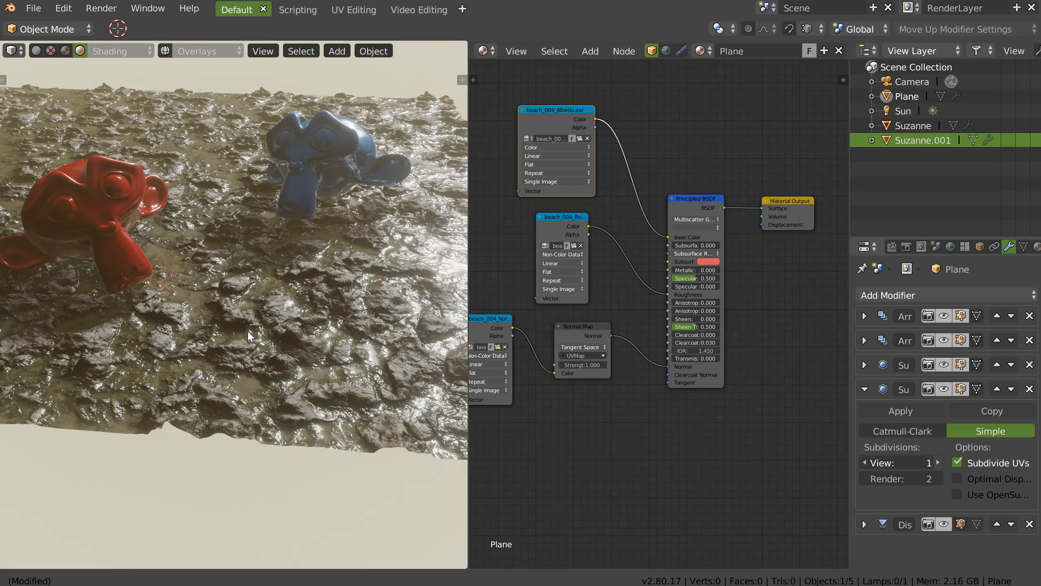
{"action": "key", "text": "ctrl+2"}
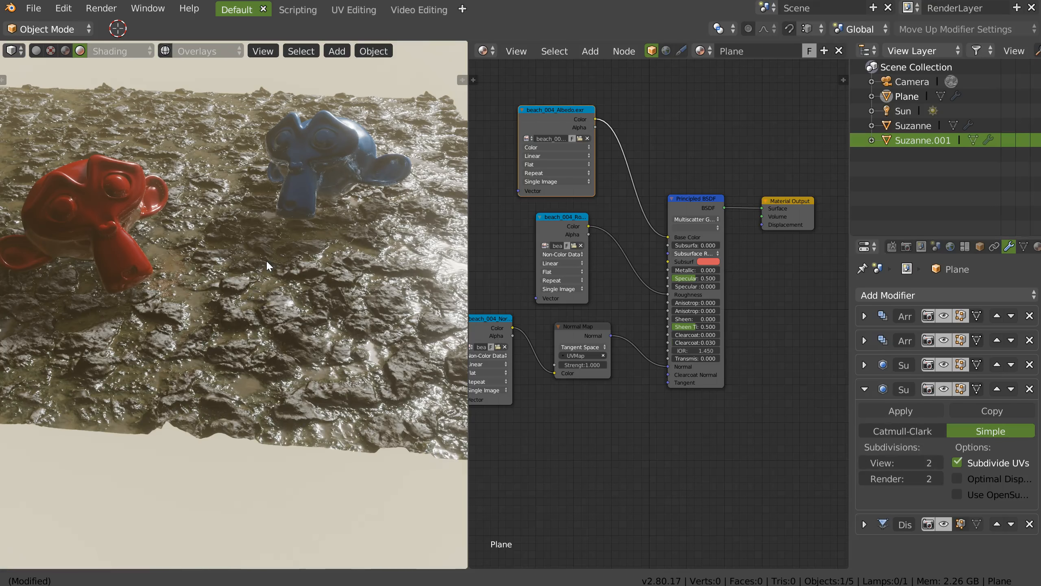
- Render an image of the displaced ground plane and monkey heads through the scene camera
{"action": "middle_click_drag", "start_coordinate": [267, 259], "coordinate": [273, 285]}
{"action": "scroll", "coordinate": [356, 248], "scroll_direction": "up", "scroll_amount": 3}
{"action": "middle_click_drag", "start_coordinate": [356, 247], "coordinate": [244, 275]}
{"action": "scroll", "coordinate": [249, 273], "scroll_direction": "down", "scroll_amount": 4}
{"action": "scroll", "coordinate": [292, 205], "scroll_direction": "down", "scroll_amount": 3}
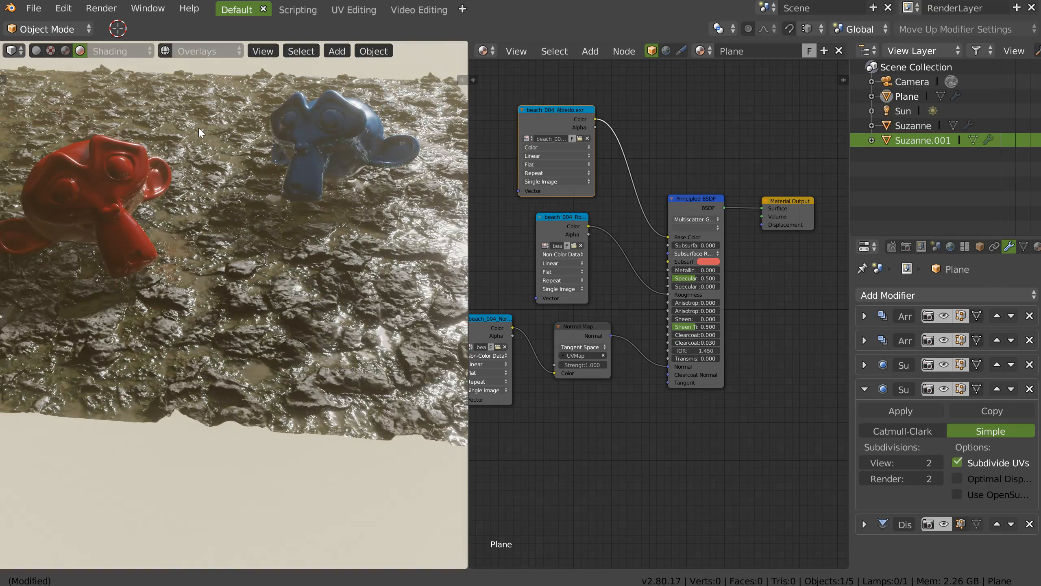
{"action": "key", "text": "KP_0"}
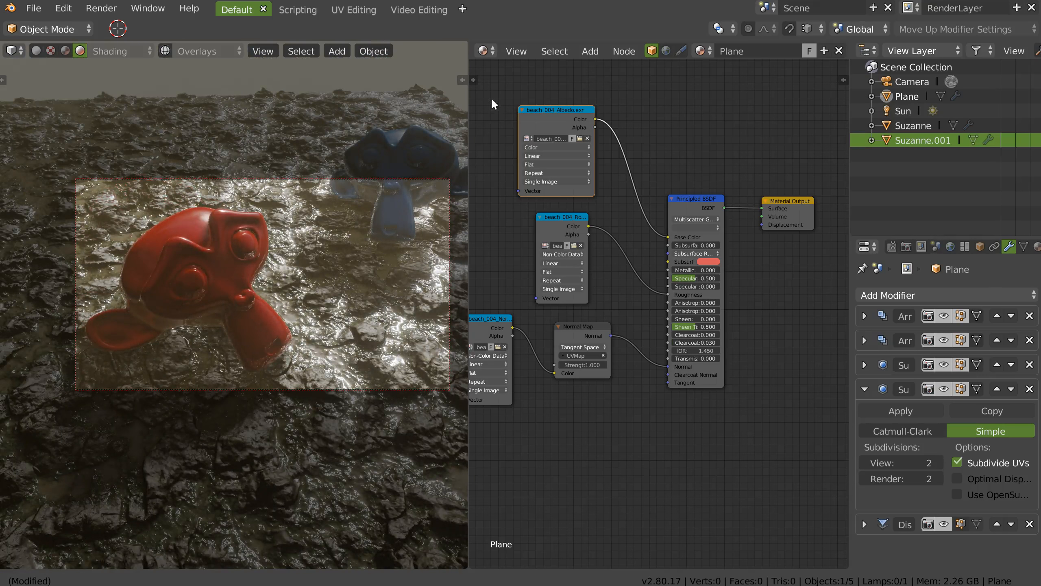
{"action": "left_click", "coordinate": [101, 8]}
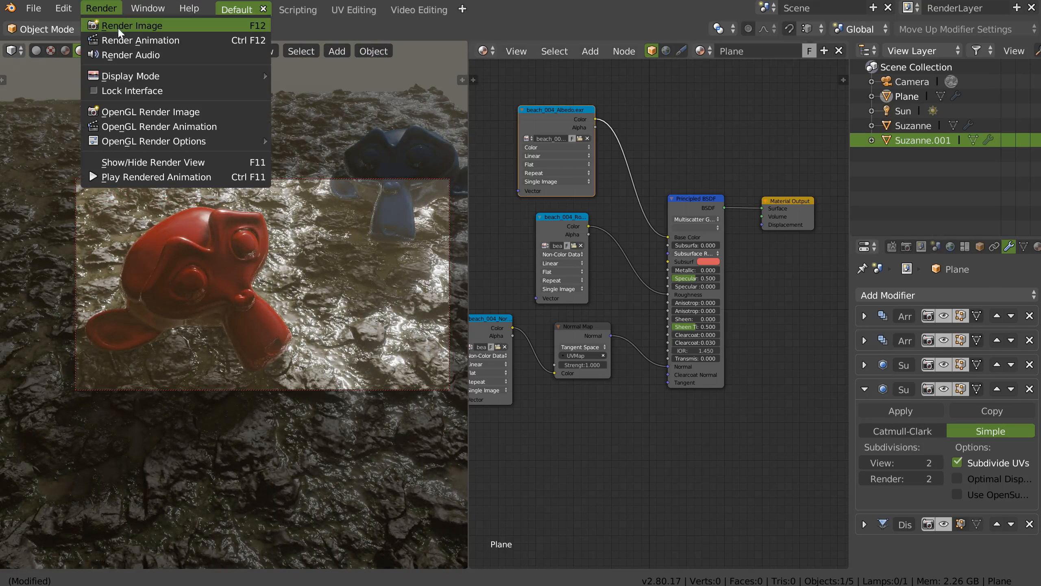
{"action": "left_click", "coordinate": [121, 27]}
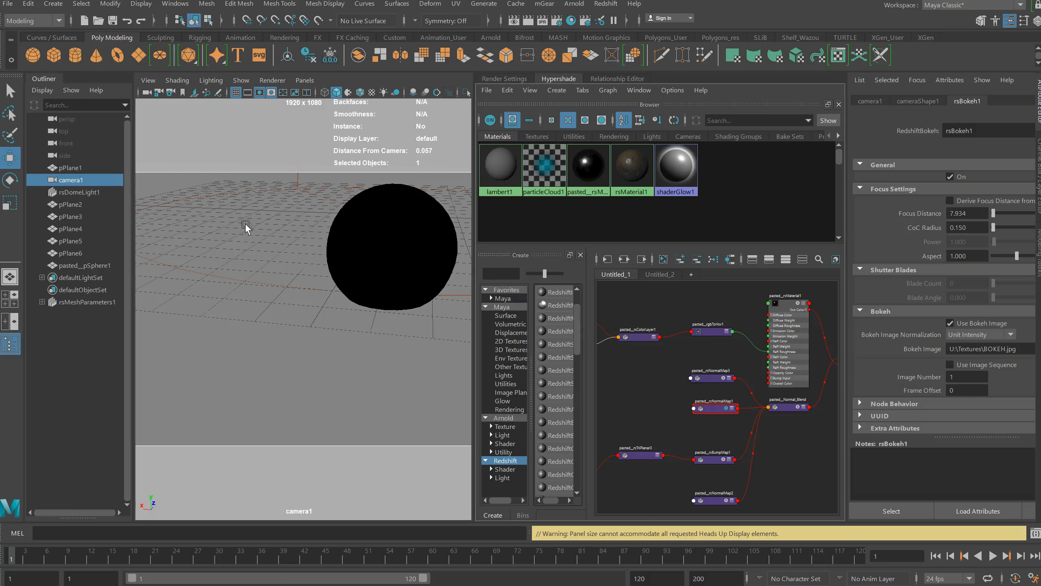
- Switch to Maya, select the ground plane pPlane1 and examine the sphere material's node network in the Hypershade
{"action": "left_click", "coordinate": [217, 217]}
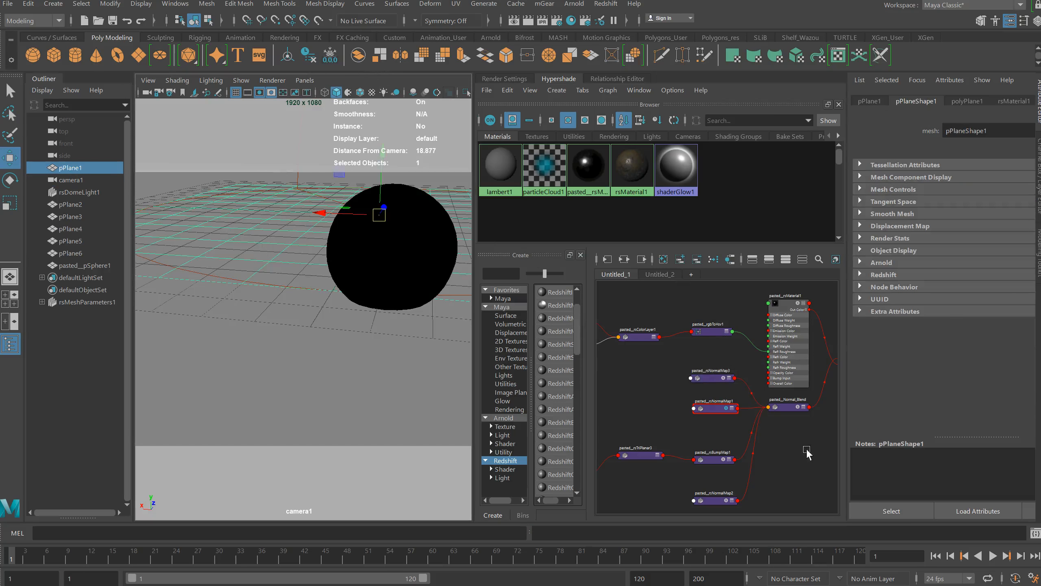
{"action": "key", "text": "a"}
{"action": "middle_click_drag", "start_coordinate": [675, 409], "coordinate": [692, 332], "text": "alt"}
{"action": "right_click_drag", "start_coordinate": [692, 332], "coordinate": [765, 413], "text": "alt"}
{"action": "middle_click_drag", "start_coordinate": [713, 351], "coordinate": [687, 444], "text": "alt"}
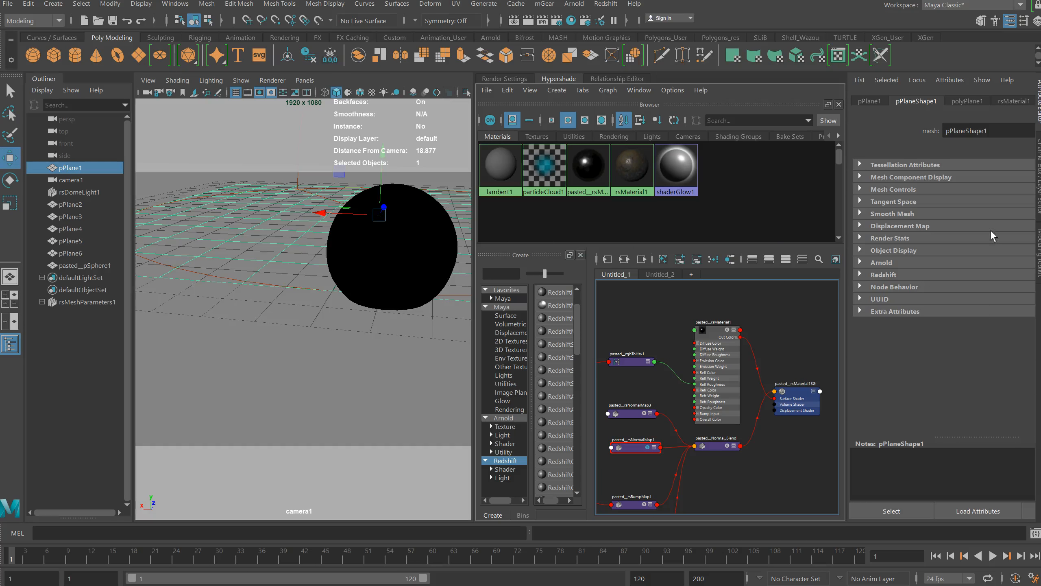
- Graph the input connections of rsMaterial1's shading group in the second Hypershade graph and examine its texture, displacement and normal nodes
{"action": "left_click", "coordinate": [659, 277]}
{"action": "middle_click_drag", "start_coordinate": [774, 355], "coordinate": [707, 237], "text": "alt"}
{"action": "middle_click_drag", "start_coordinate": [831, 375], "coordinate": [725, 373], "text": "alt"}
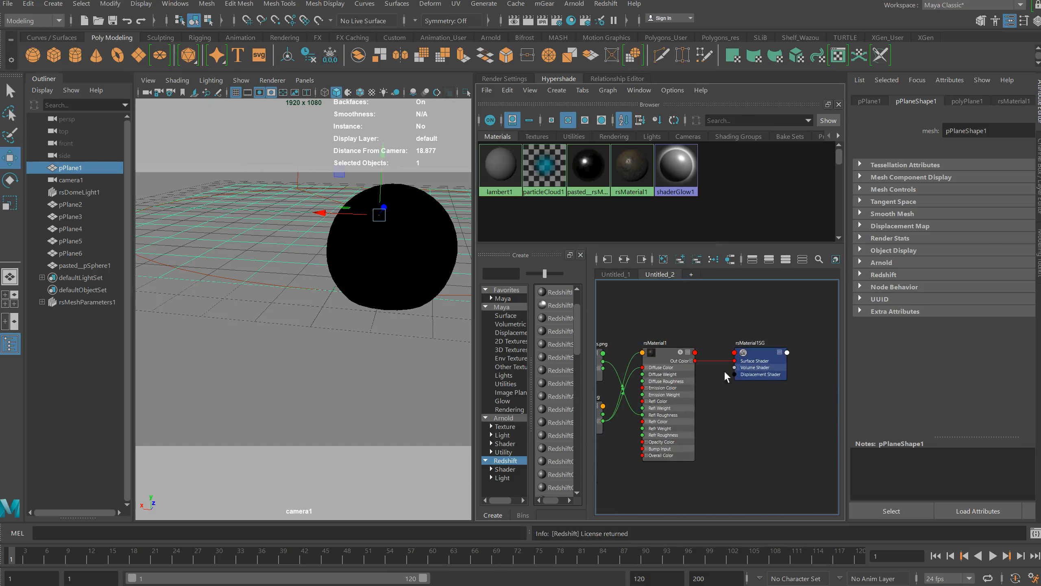
{"action": "left_click", "coordinate": [776, 365]}
{"action": "left_click", "coordinate": [611, 258]}
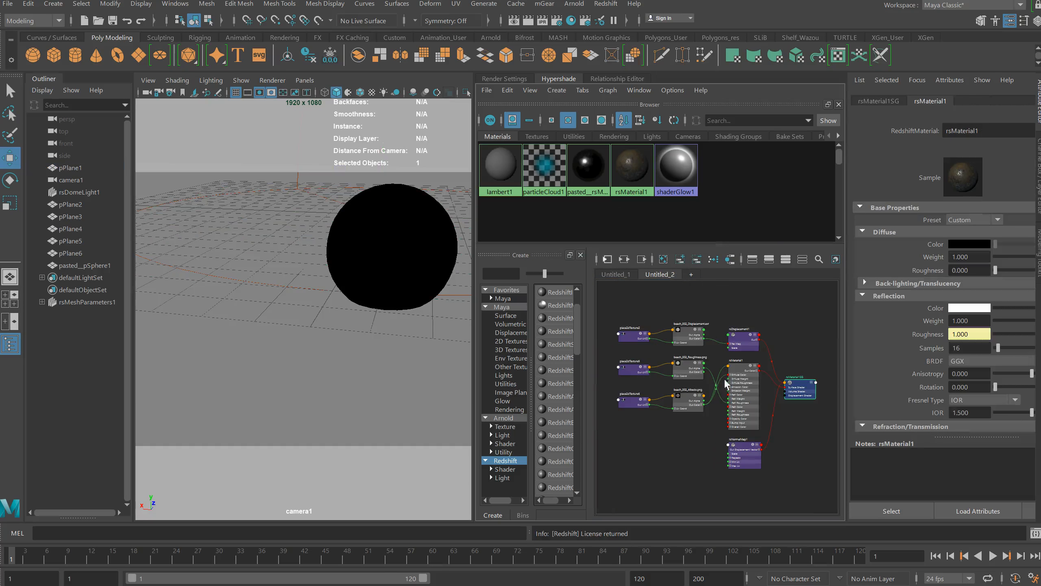
{"action": "middle_click_drag", "start_coordinate": [739, 344], "coordinate": [718, 344], "text": "alt"}
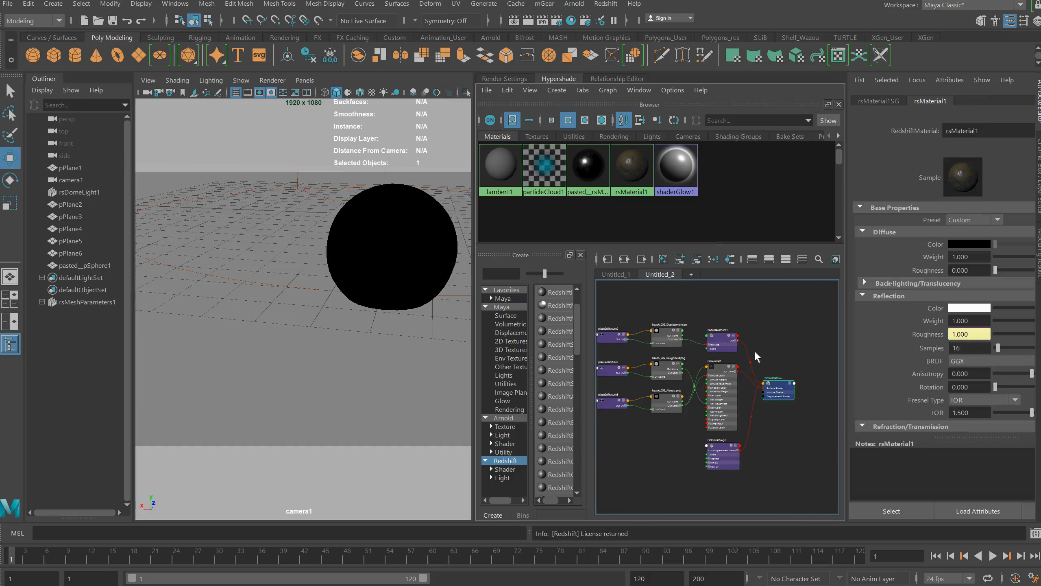
{"action": "right_click_drag", "start_coordinate": [747, 361], "coordinate": [768, 371], "text": "alt"}
{"action": "middle_click_drag", "start_coordinate": [768, 372], "coordinate": [798, 352], "text": "alt"}
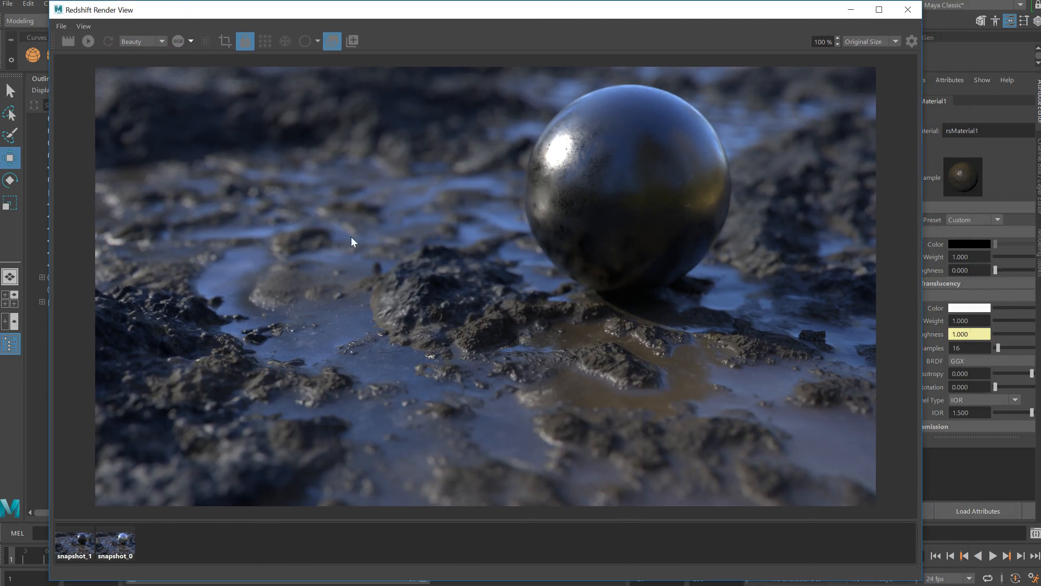
- Check the Redshift render time in the Script Editor log and minimize the log window
{"action": "left_click", "coordinate": [1035, 533]}
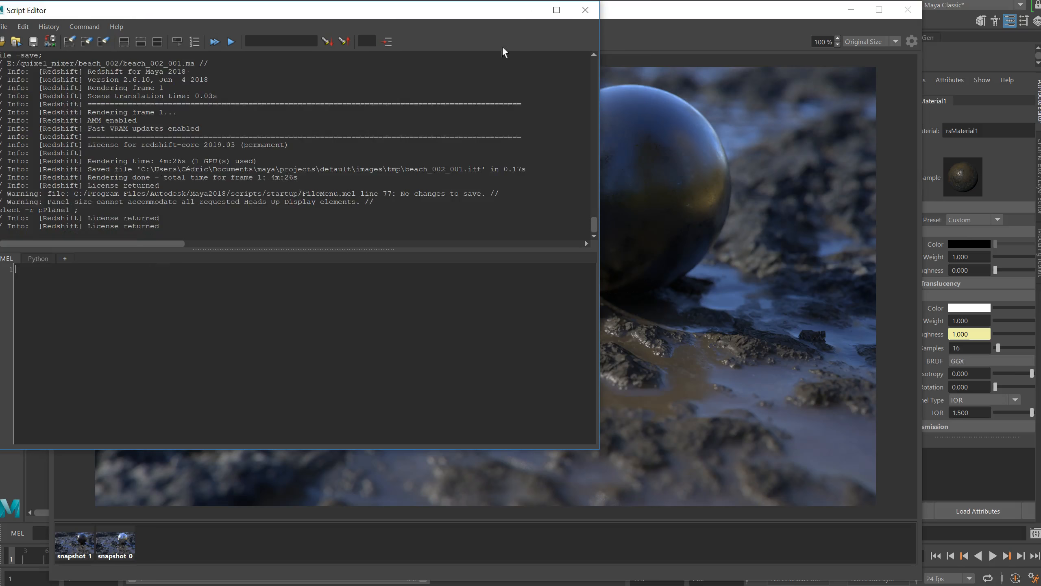
{"action": "left_click", "coordinate": [528, 10]}
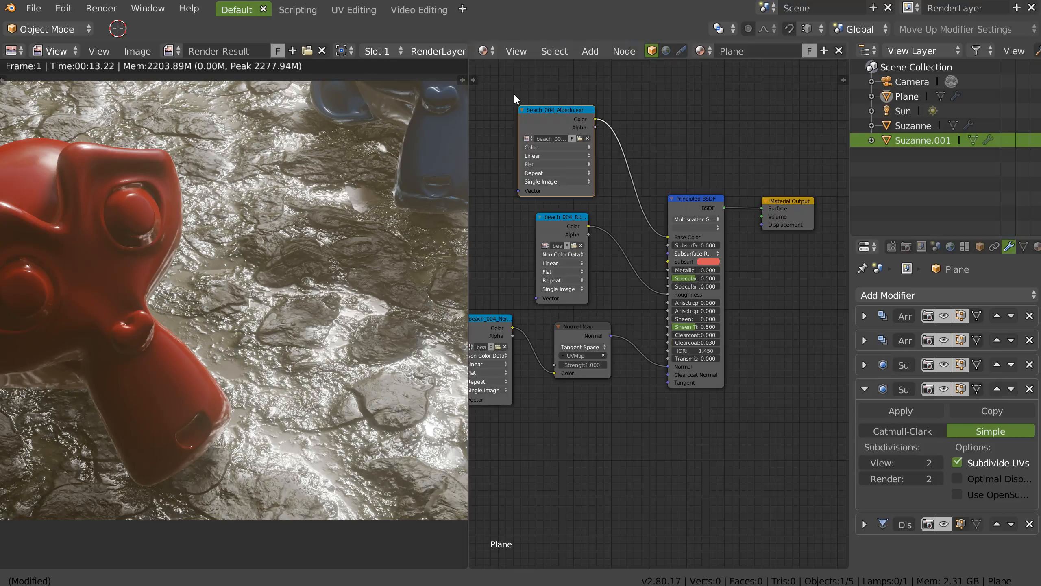
- Switch to Blender, change the render result area back to a 3D View and leave the camera view
{"action": "left_click", "coordinate": [12, 51]}
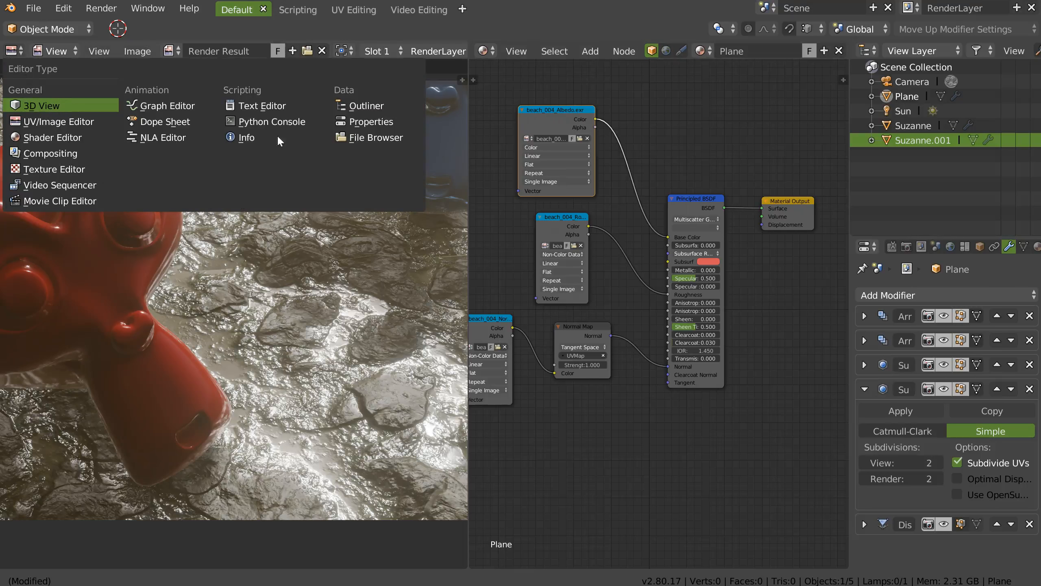
{"action": "left_click", "coordinate": [41, 106]}
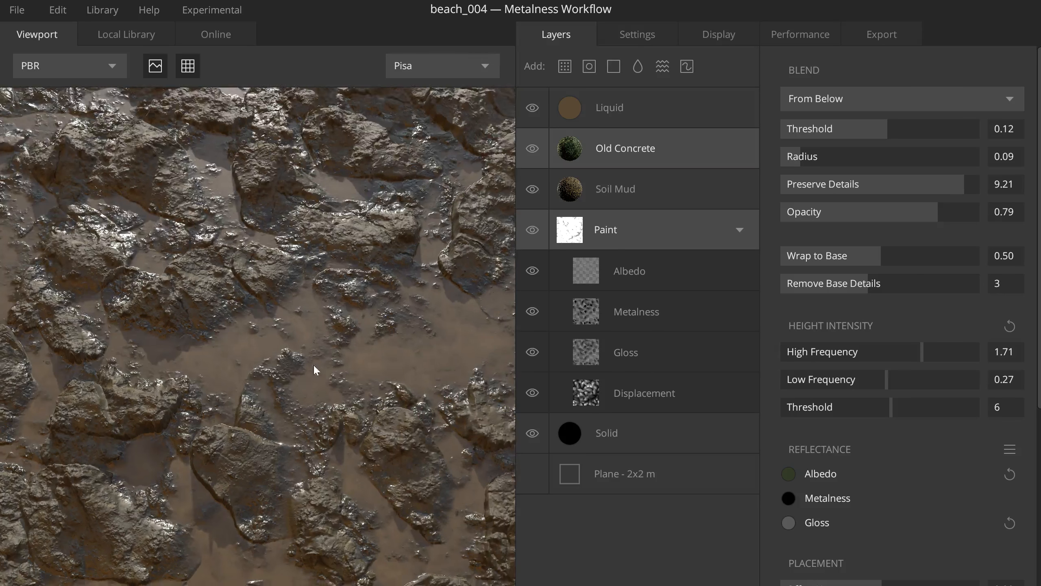
{"action": "left_click_drag", "start_coordinate": [314, 364], "coordinate": [424, 156]}
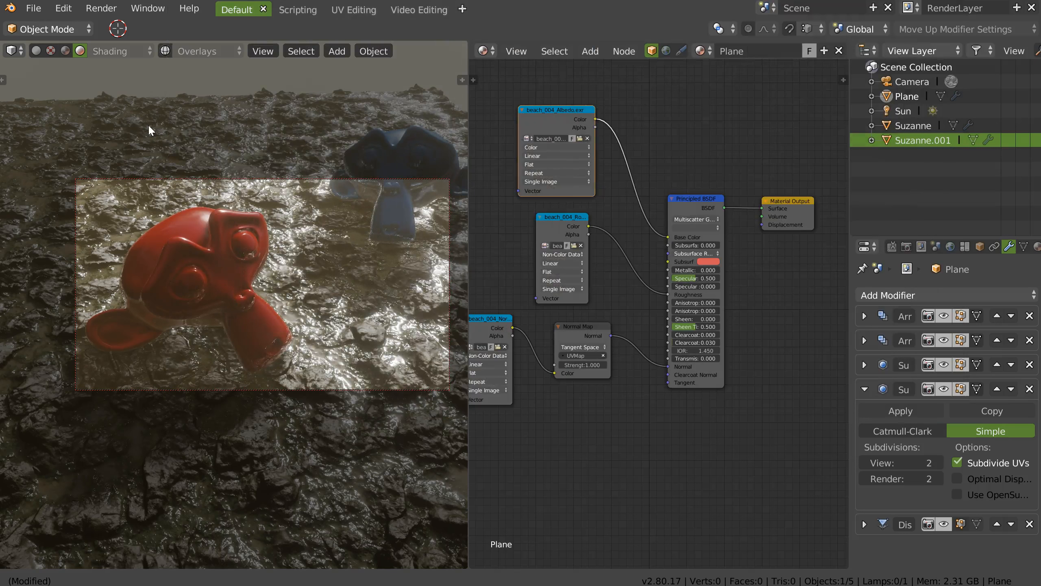
{"action": "key", "text": "KP_0"}
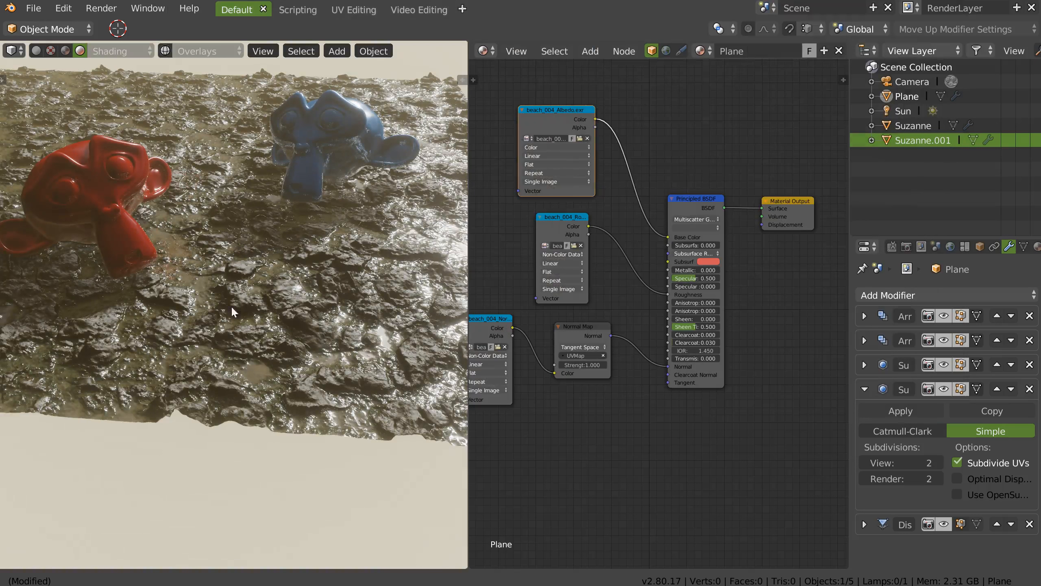
{"action": "mouse_move", "coordinate": [243, 284]}
{"action": "middle_mouse_down"}
{"action": "mouse_move", "coordinate": [254, 326]}
{"action": "mouse_move", "coordinate": [271, 274]}
{"action": "mouse_move", "coordinate": [285, 277]}
{"action": "mouse_move", "coordinate": [212, 275]}
{"action": "mouse_move", "coordinate": [247, 235]}
{"action": "mouse_move", "coordinate": [260, 279]}
{"action": "mouse_move", "coordinate": [236, 323]}
{"action": "mouse_move", "coordinate": [263, 287]}
{"action": "middle_mouse_up"}
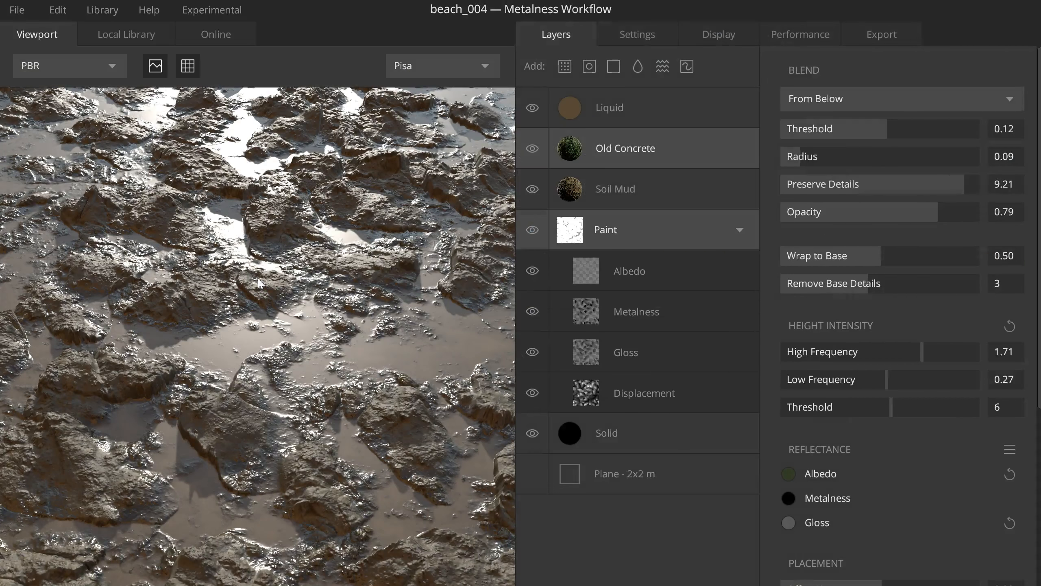
{"action": "key", "text": "alt+Tab"}
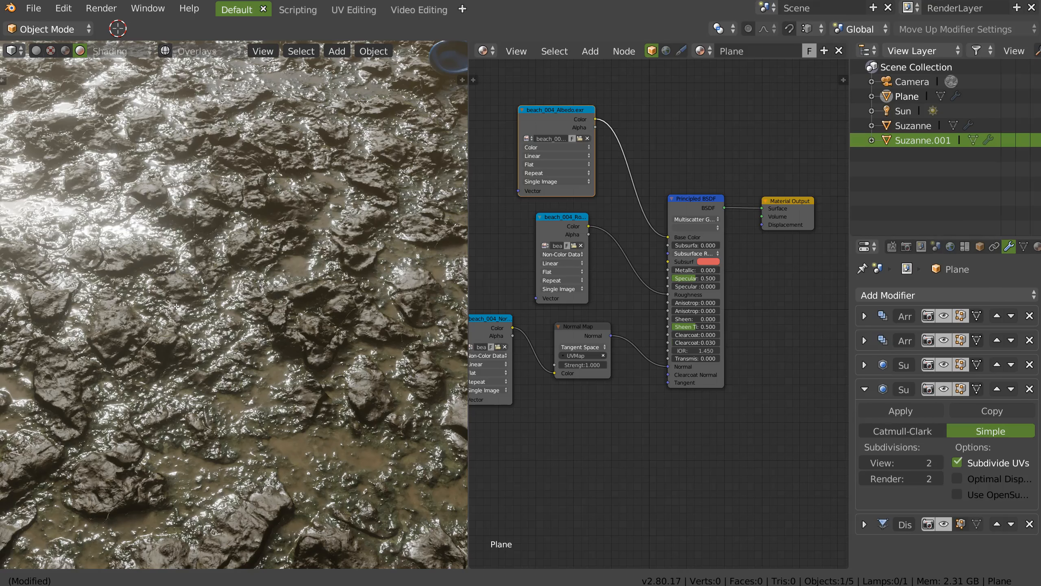
{"action": "key", "text": "Tab"}
{"action": "scroll", "coordinate": [250, 288], "scroll_direction": "down", "scroll_amount": 5}
{"action": "middle_click_drag", "start_coordinate": [263, 230], "coordinate": [197, 320], "text": "shift"}
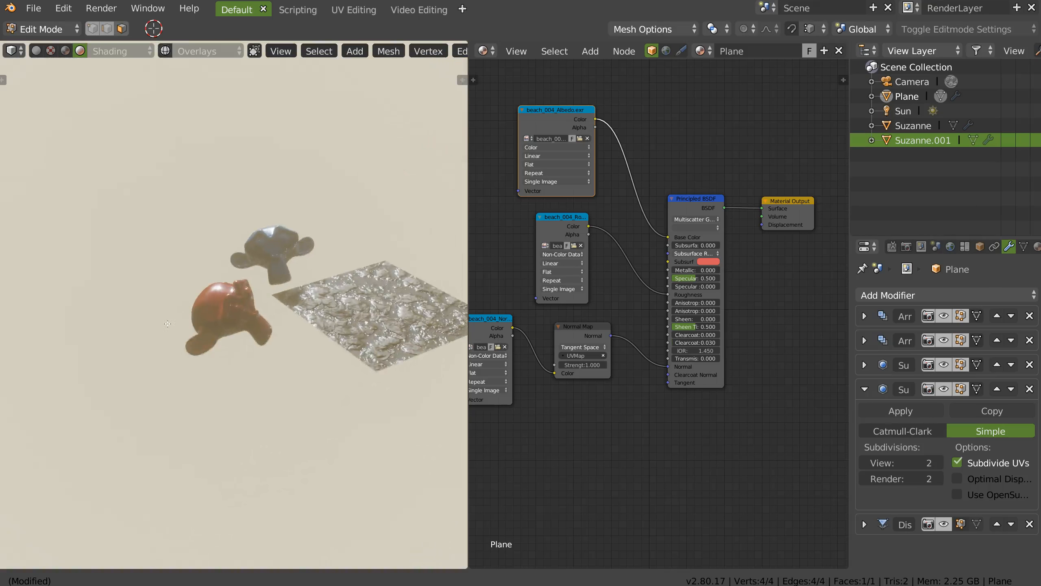
{"action": "scroll", "coordinate": [226, 262], "scroll_direction": "up", "scroll_amount": 4}
{"action": "middle_click_drag", "start_coordinate": [246, 246], "coordinate": [226, 245]}
{"action": "key", "text": "ctrl+Tab"}
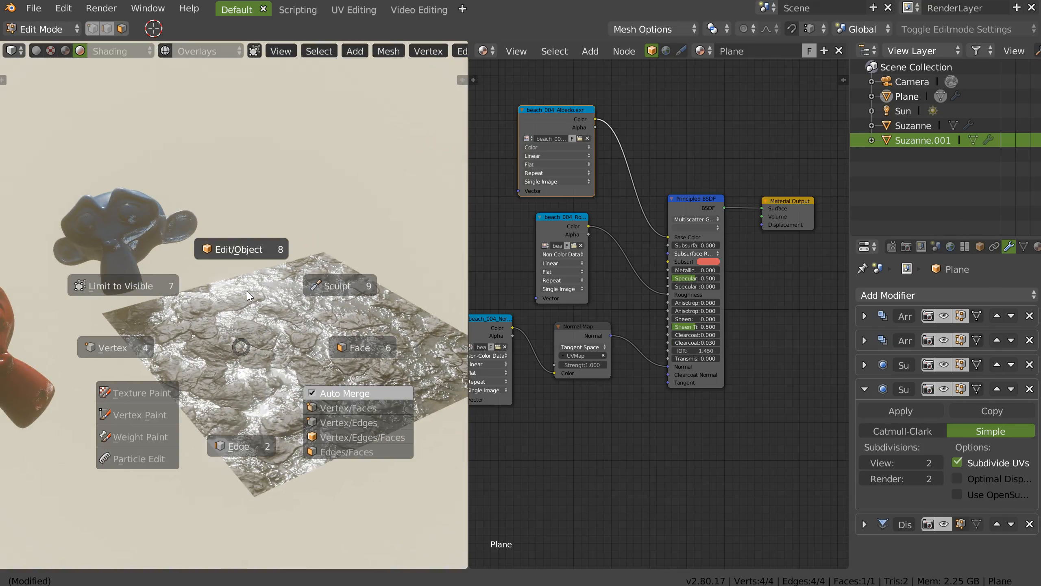
{"action": "left_click", "coordinate": [238, 251]}
- Switch to Quixel Mixer and examine the beach_004 material's relief and wet reflections from several angles
{"action": "middle_click_drag", "start_coordinate": [239, 275], "coordinate": [283, 212]}
{"action": "key", "text": "alt+Tab"}
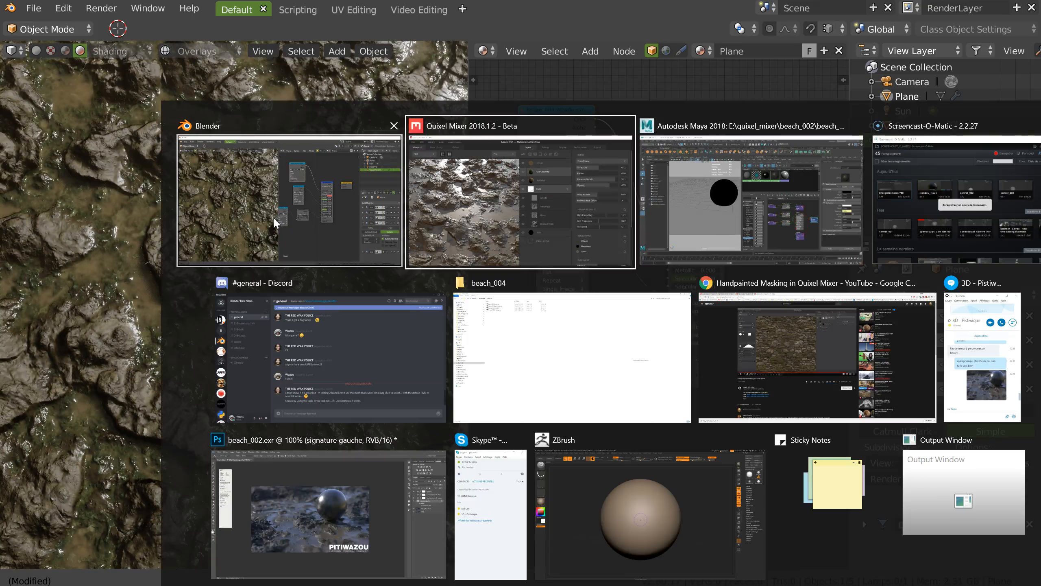
{"action": "left_click", "coordinate": [449, 248]}
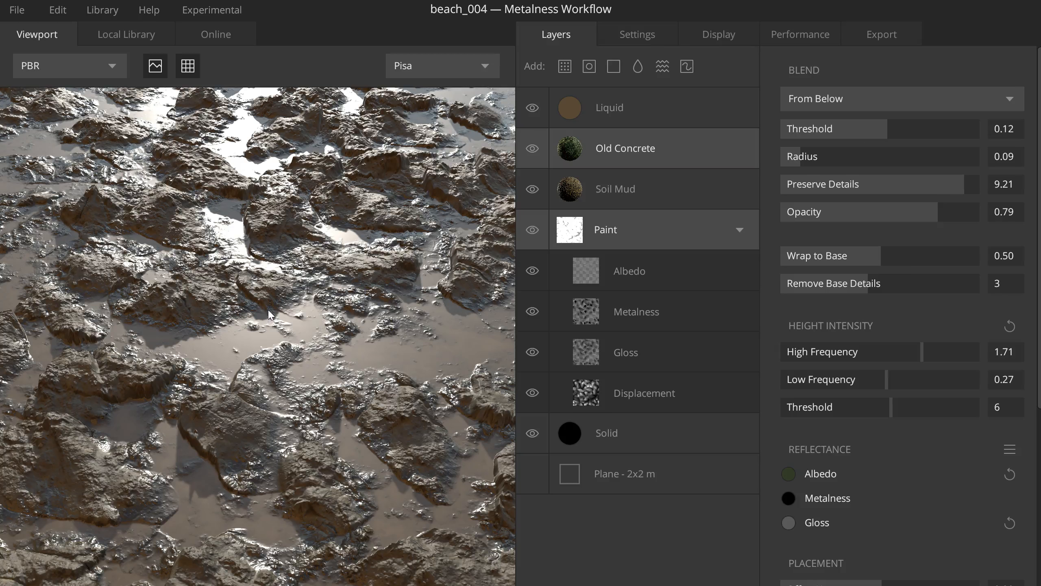
{"action": "left_click_drag", "start_coordinate": [268, 310], "coordinate": [404, 216], "text": "alt"}
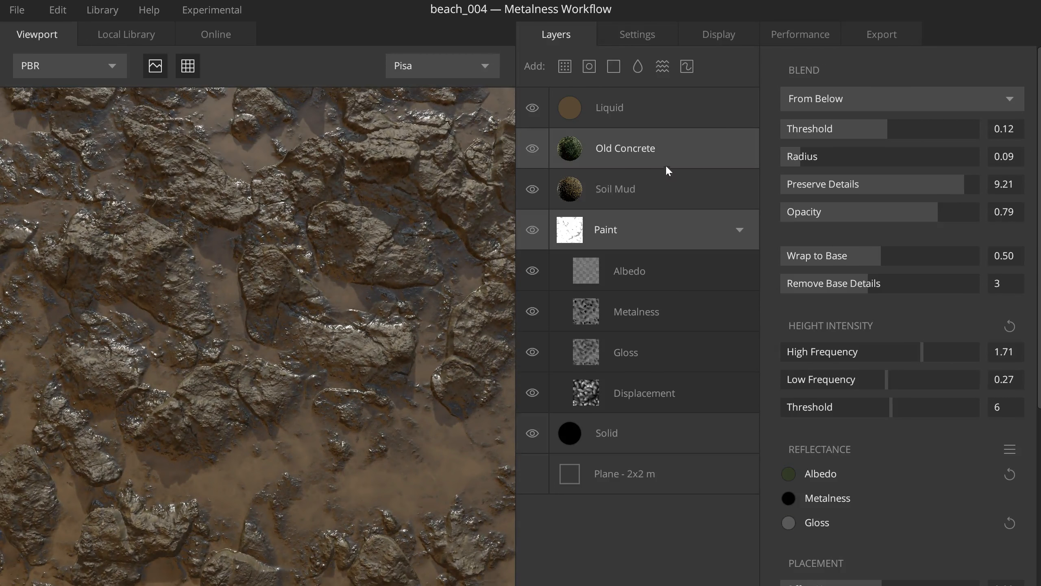
{"action": "right_click_drag", "start_coordinate": [278, 324], "coordinate": [180, 196], "text": "alt"}
{"action": "left_click_drag", "start_coordinate": [245, 321], "coordinate": [254, 484], "text": "alt"}
{"action": "right_click_drag", "start_coordinate": [254, 484], "coordinate": [176, 347], "text": "alt"}
{"action": "left_click_drag", "start_coordinate": [176, 347], "coordinate": [91, 279], "text": "alt"}
{"action": "right_click_drag", "start_coordinate": [91, 279], "coordinate": [236, 390], "text": "alt"}
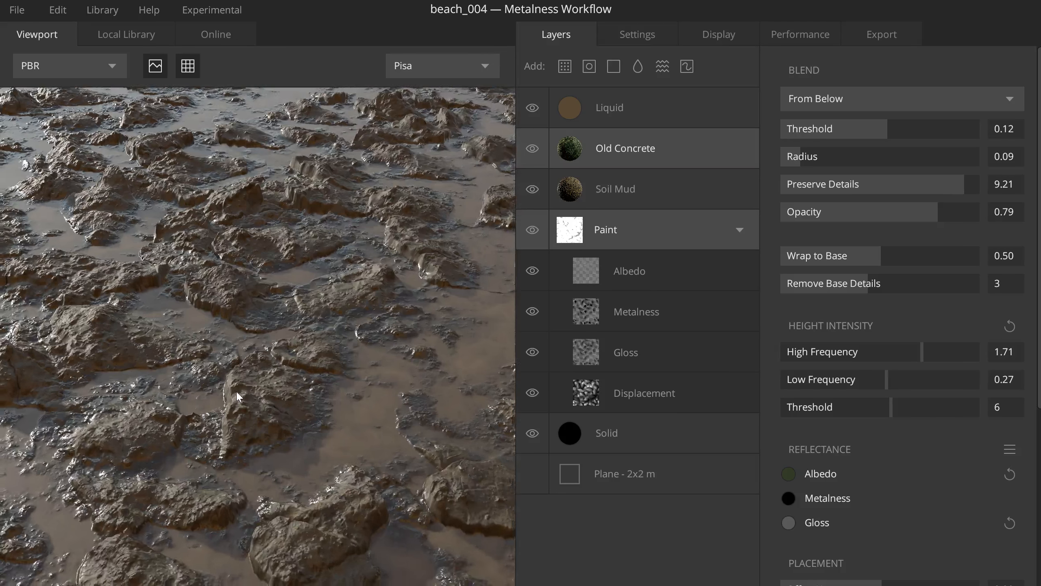
{"action": "left_click_drag", "start_coordinate": [236, 390], "coordinate": [237, 340], "text": "alt"}
{"action": "left_click_drag", "start_coordinate": [256, 288], "coordinate": [28, 578], "text": "alt"}
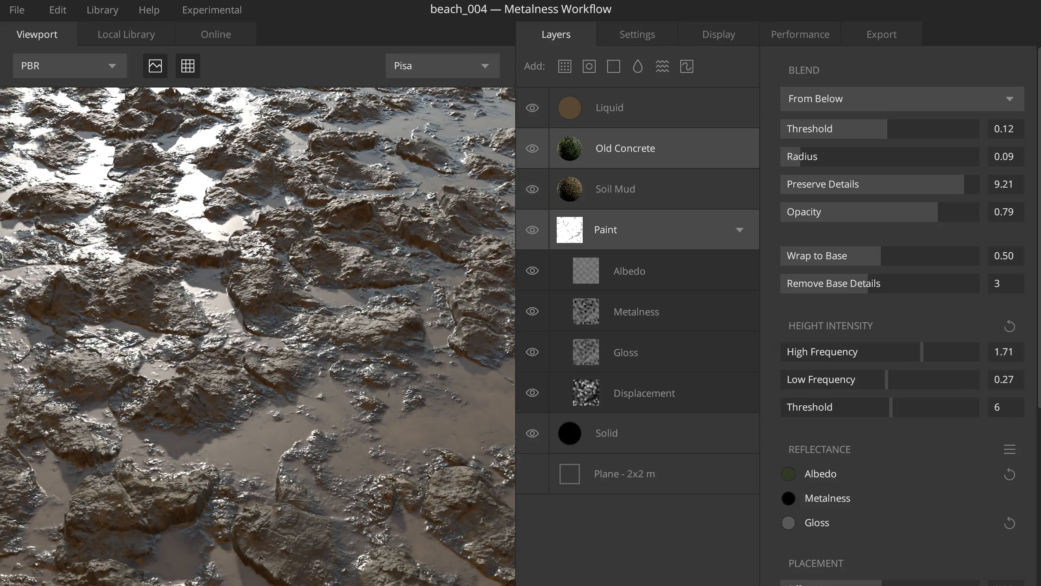